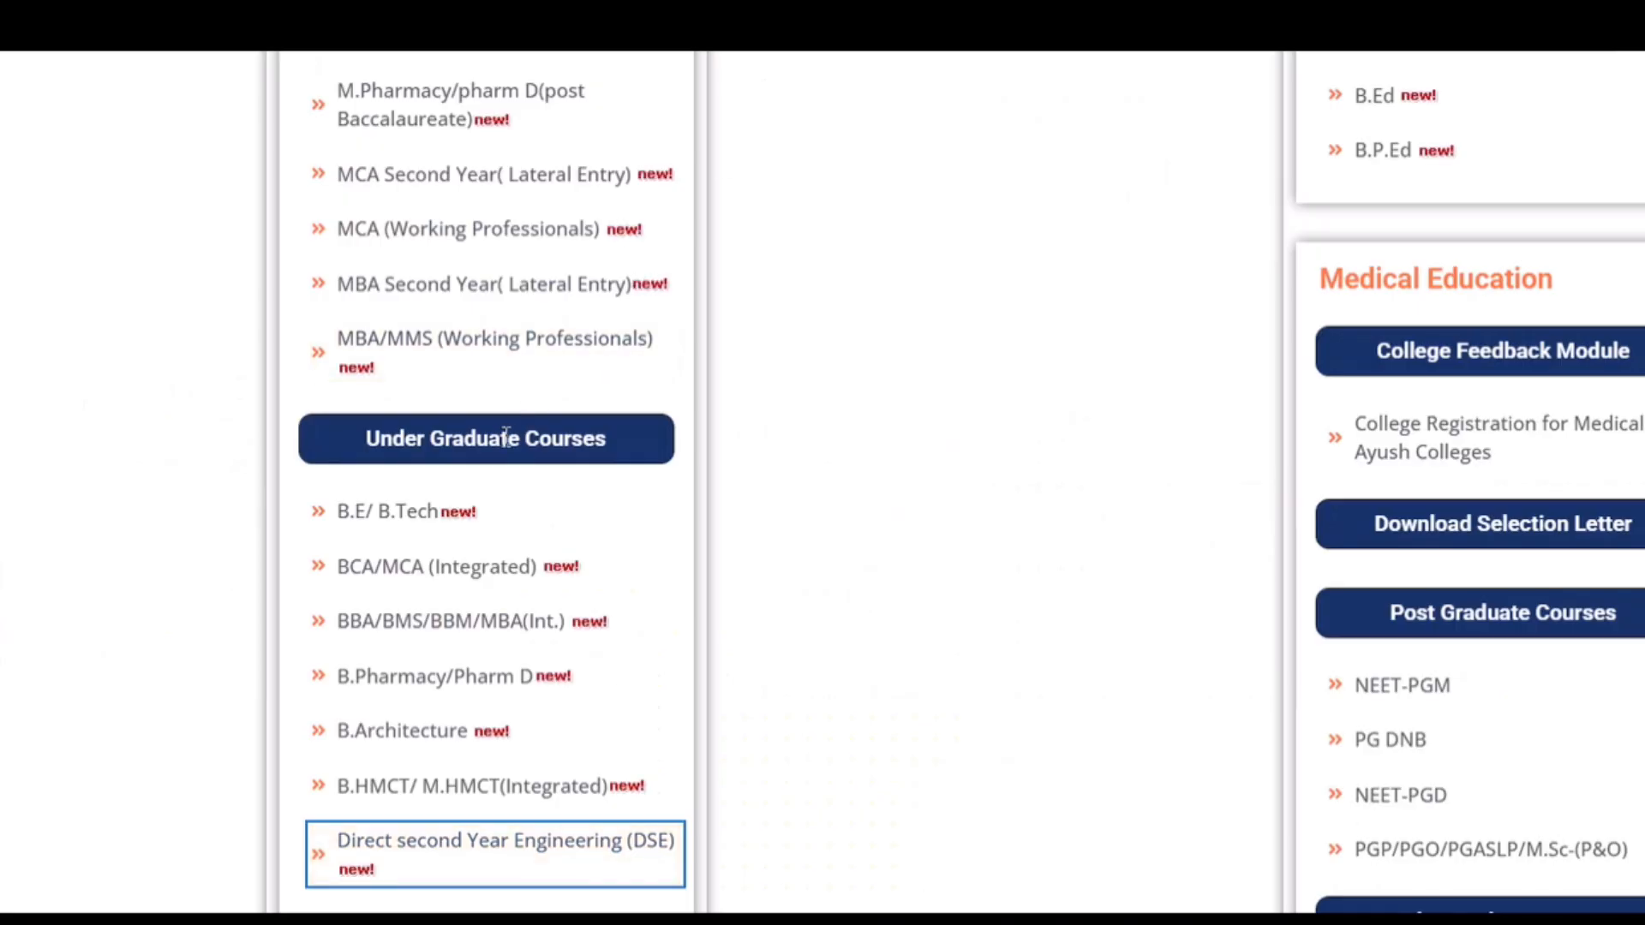
Open the CAP registration status for Direct Second Year Degree in Engineering under Technical Education
scroll(507, 434, up, 4)
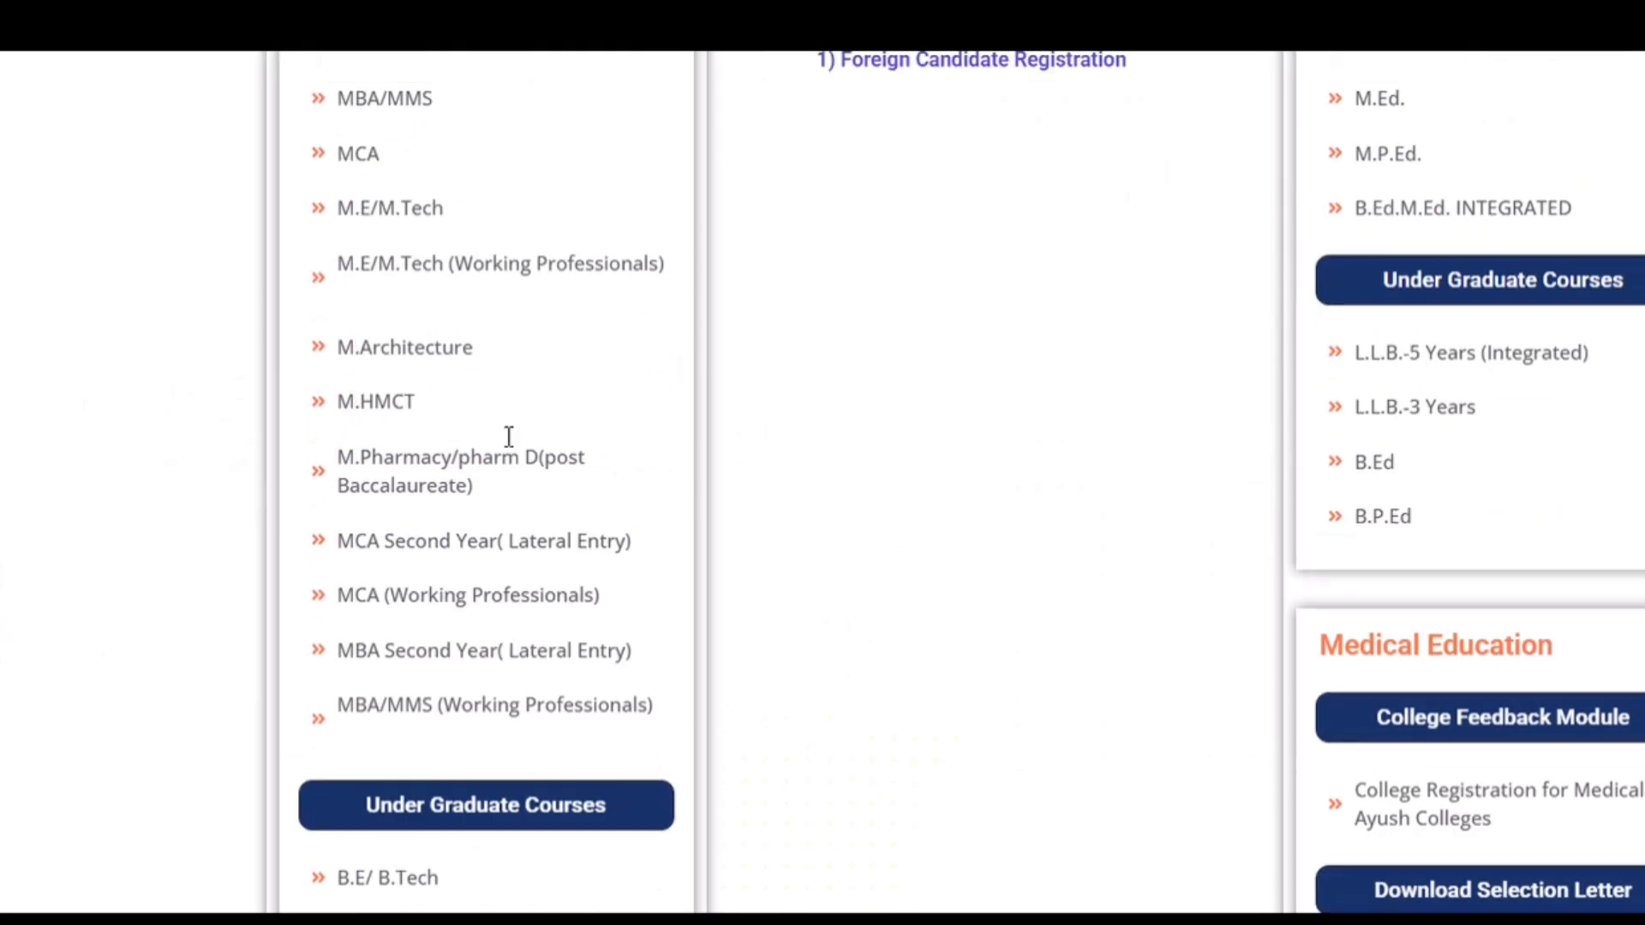
scroll(511, 441, down, 7)
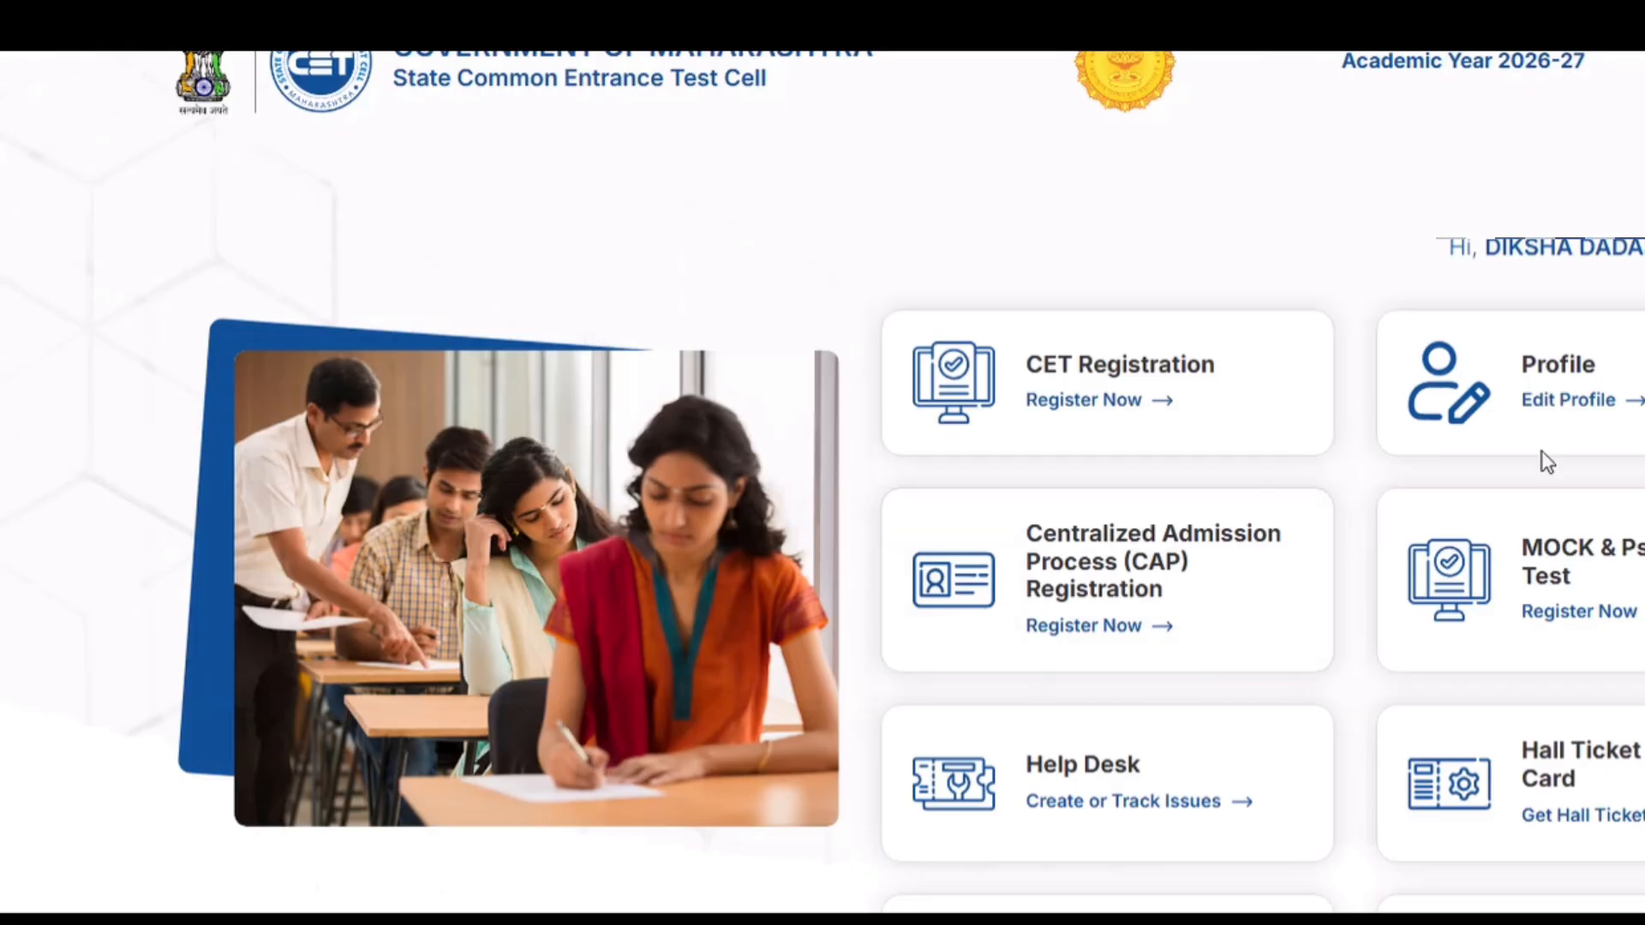
click(1108, 592)
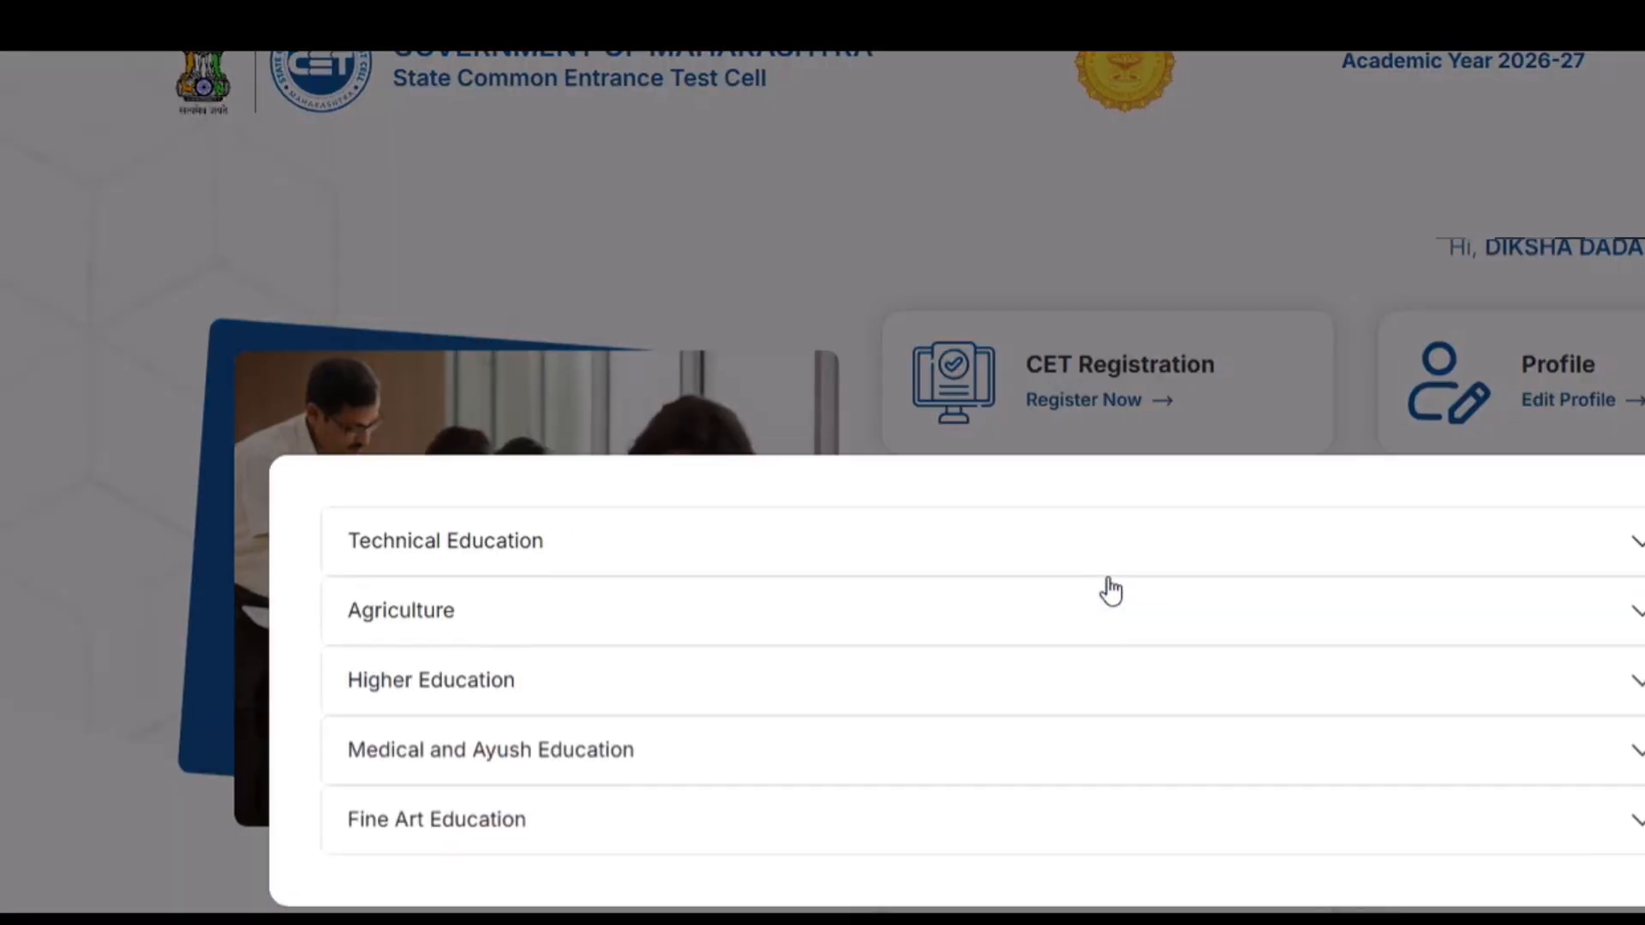
click(558, 541)
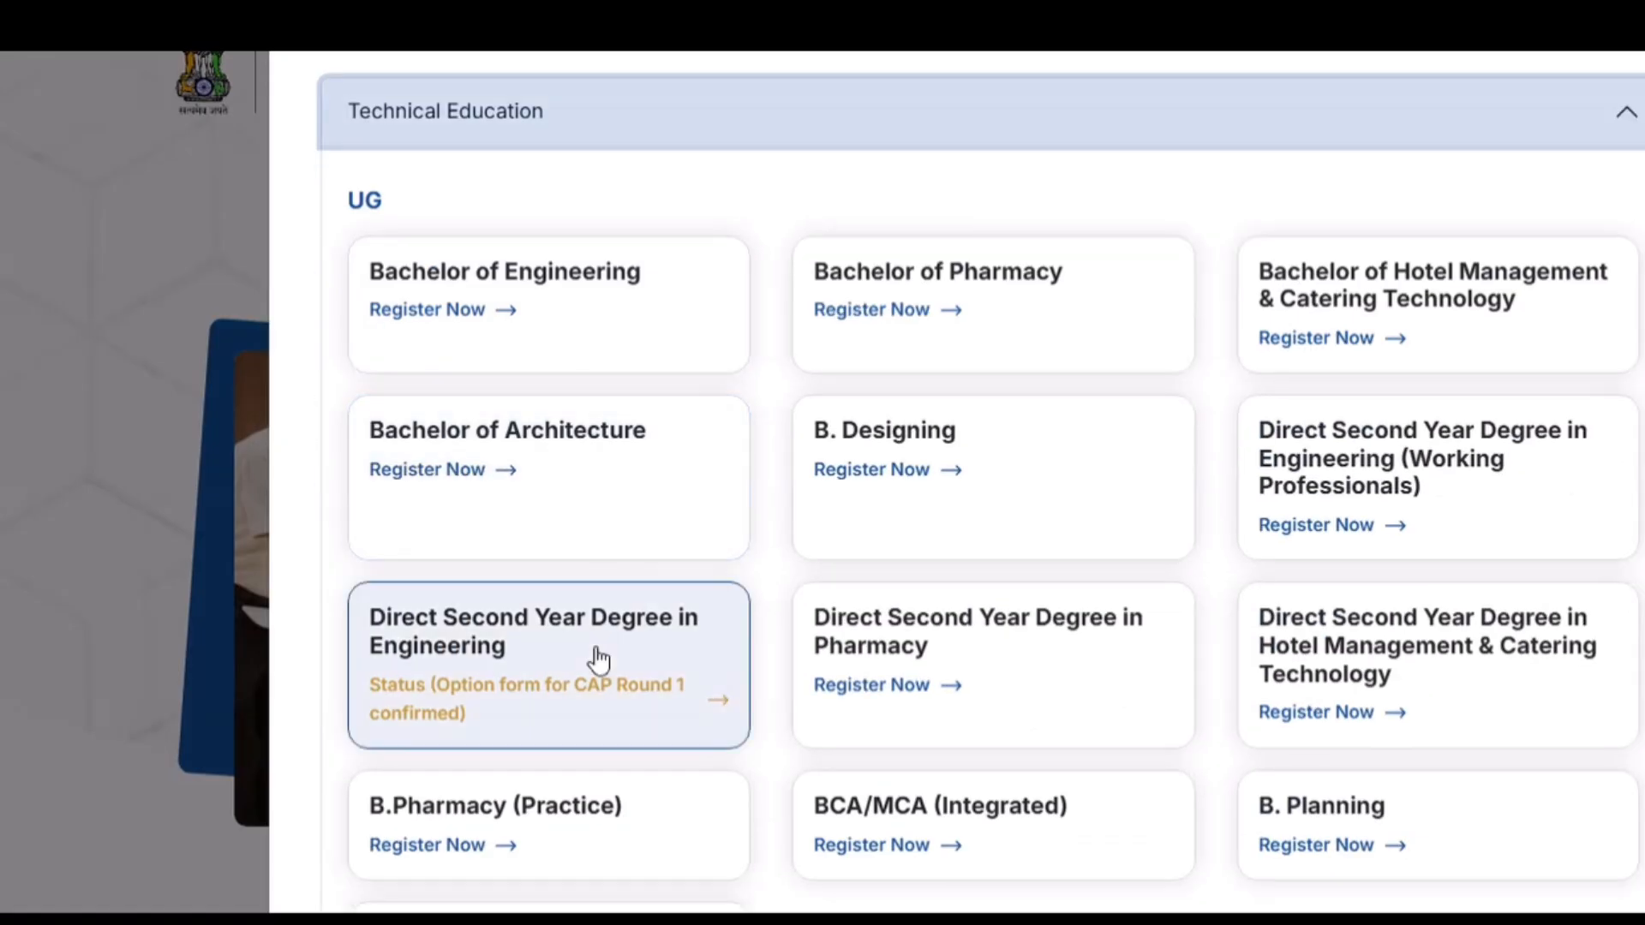
click(551, 701)
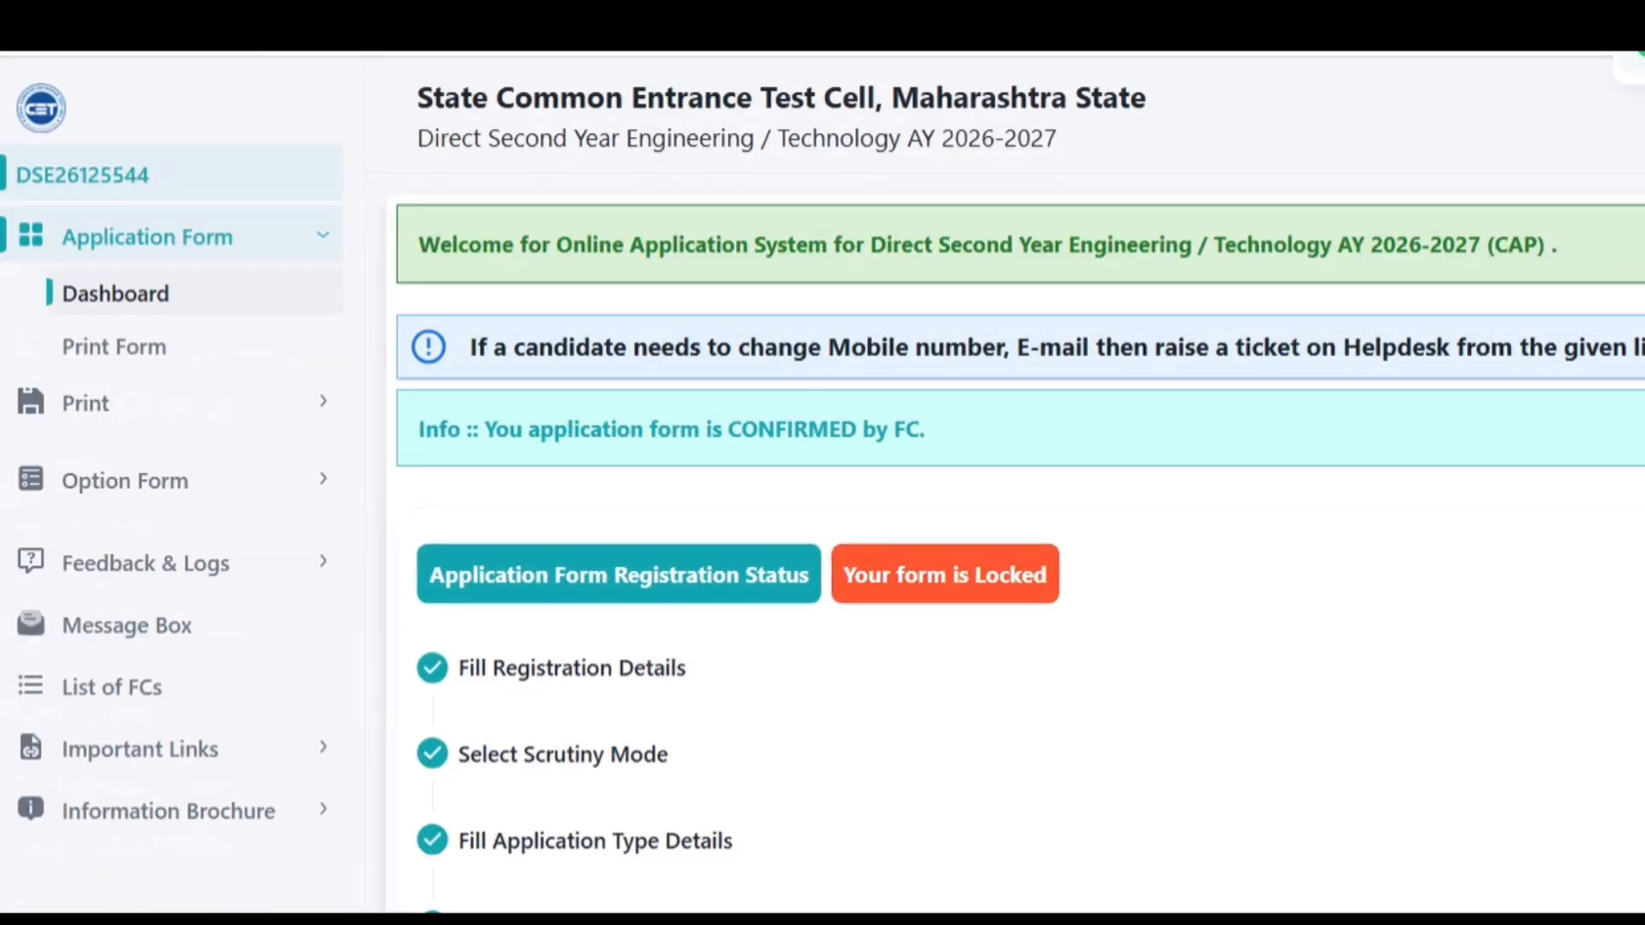
Start filling the CAP Round II option form and continue past its important instructions
drag(1137, 910, 1137, 920)
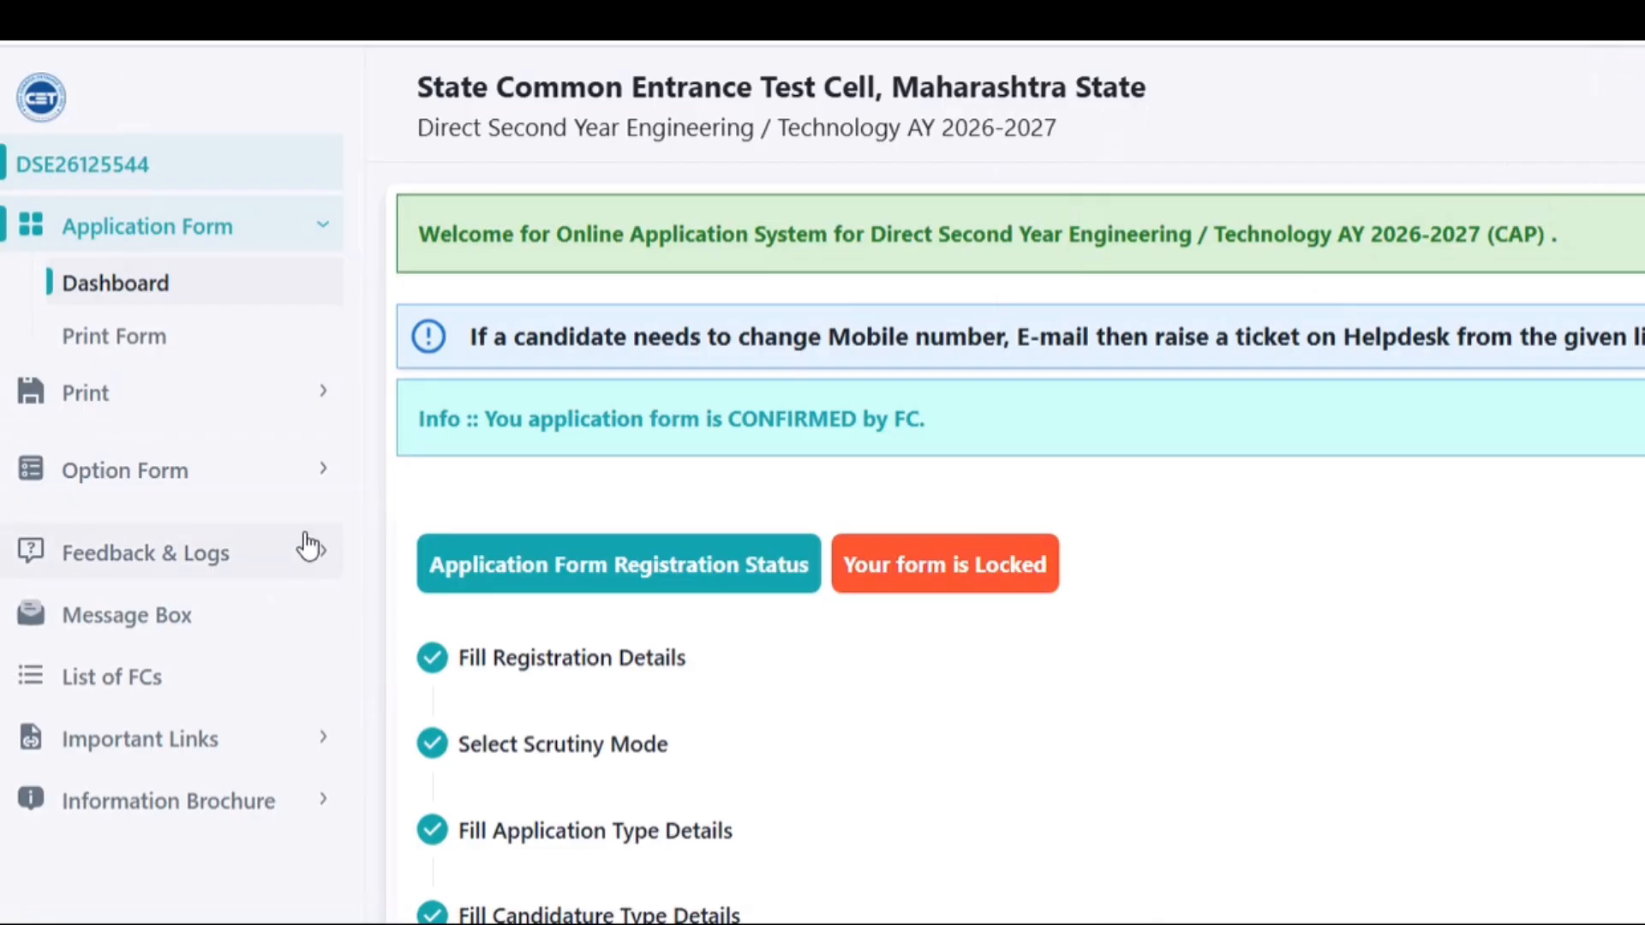
click(317, 477)
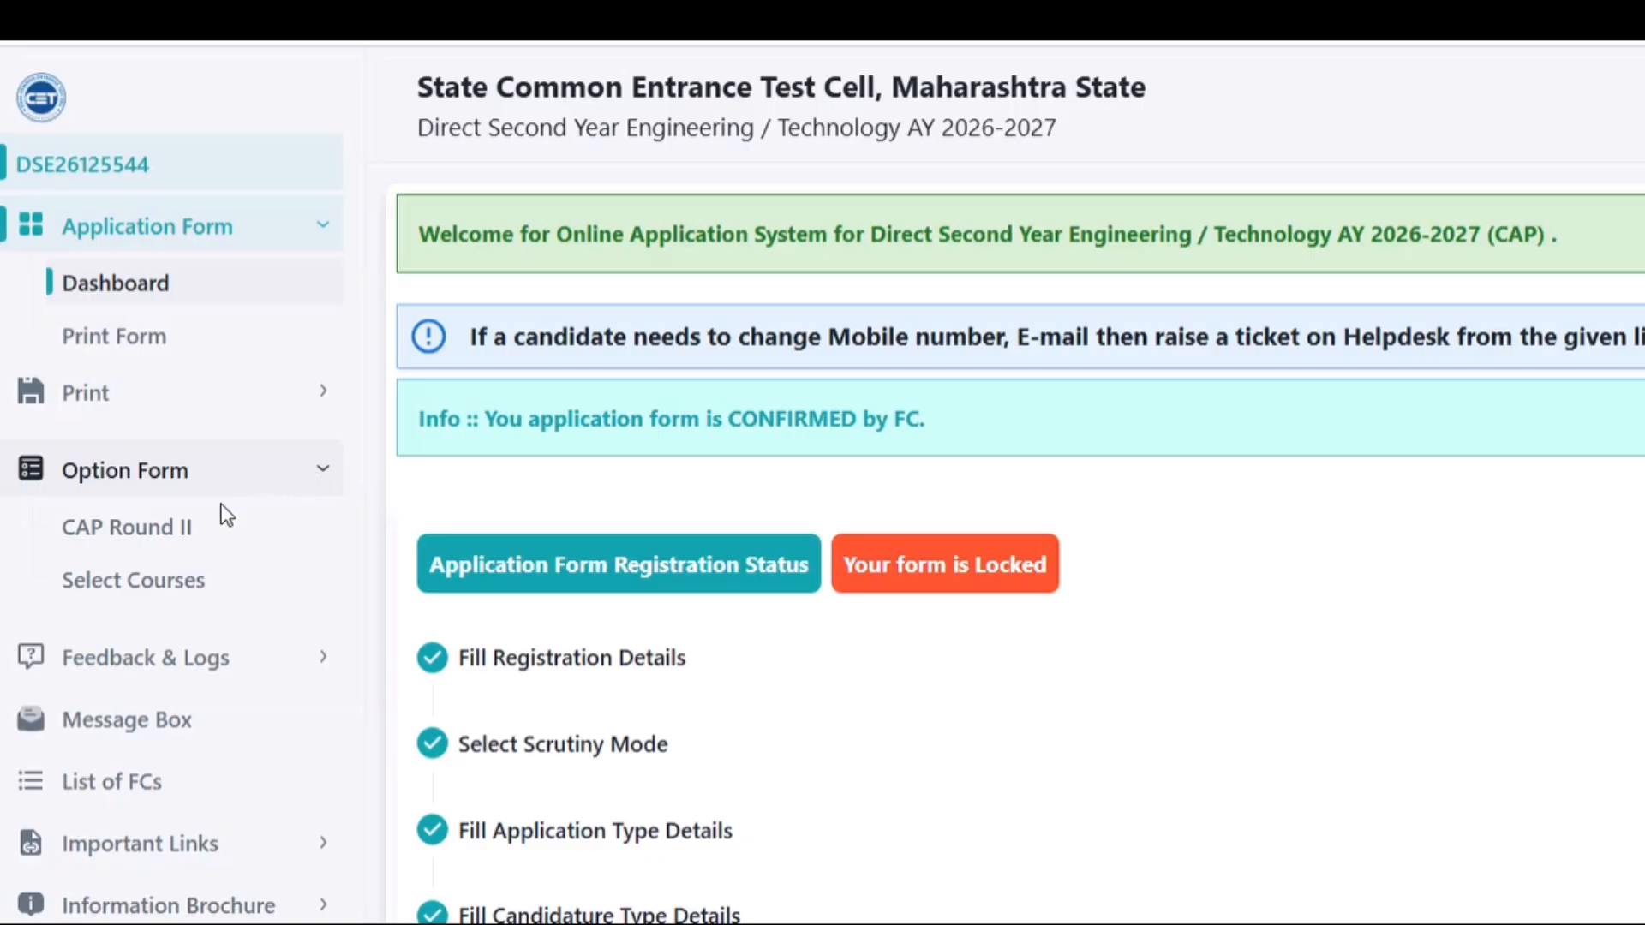
click(184, 546)
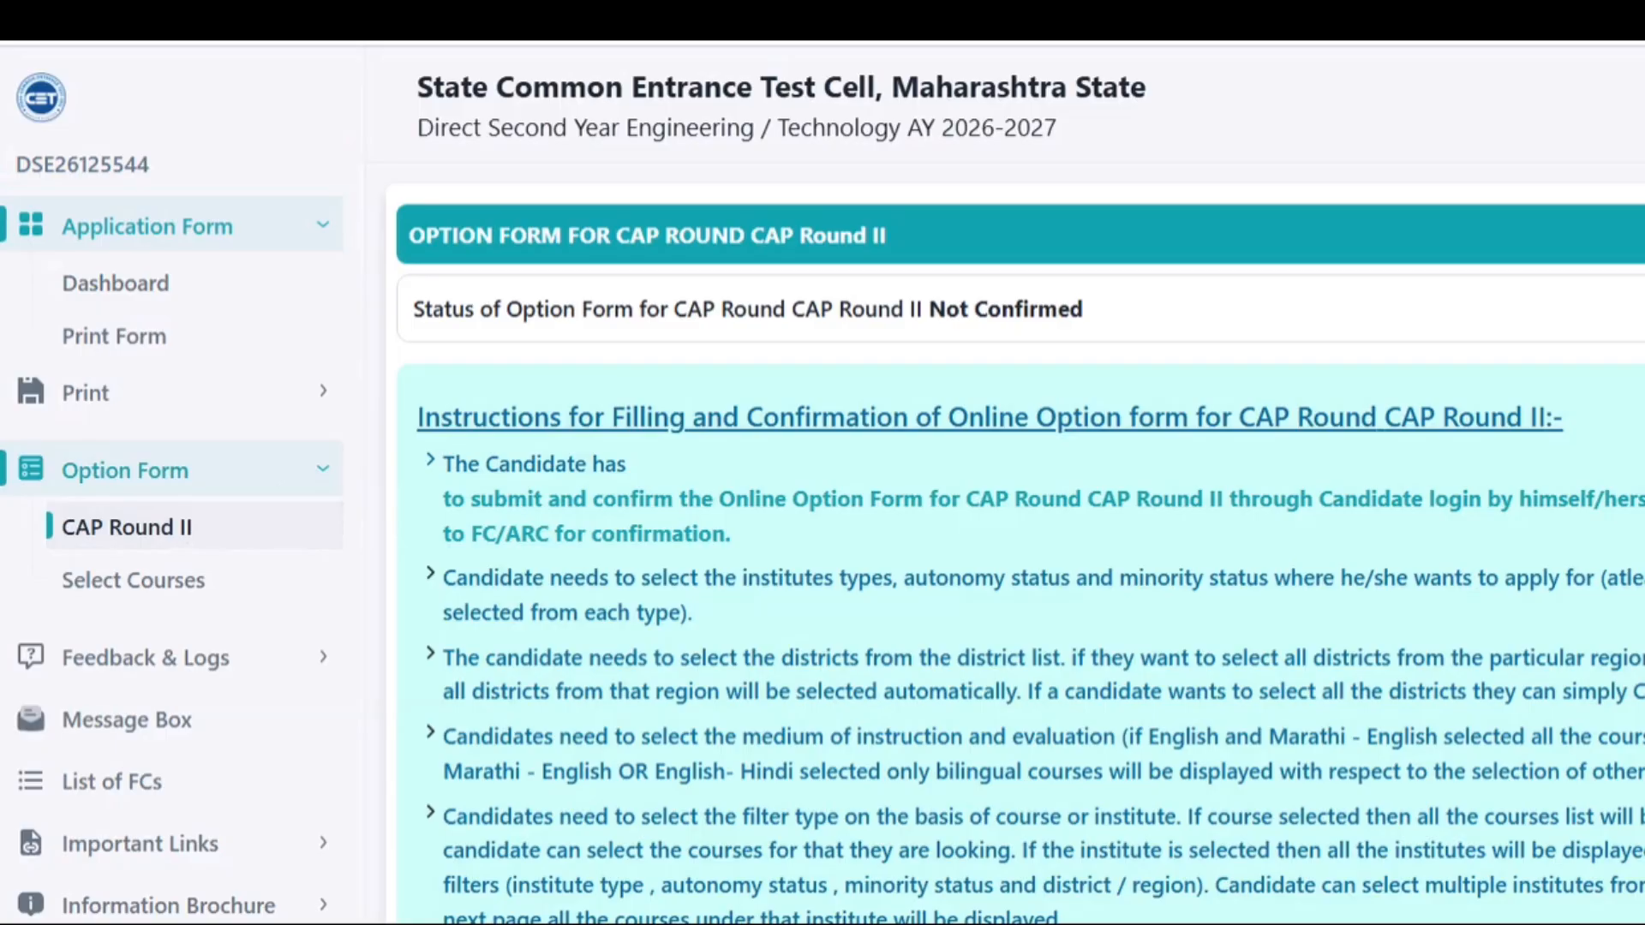
scroll(681, 383, down, 3)
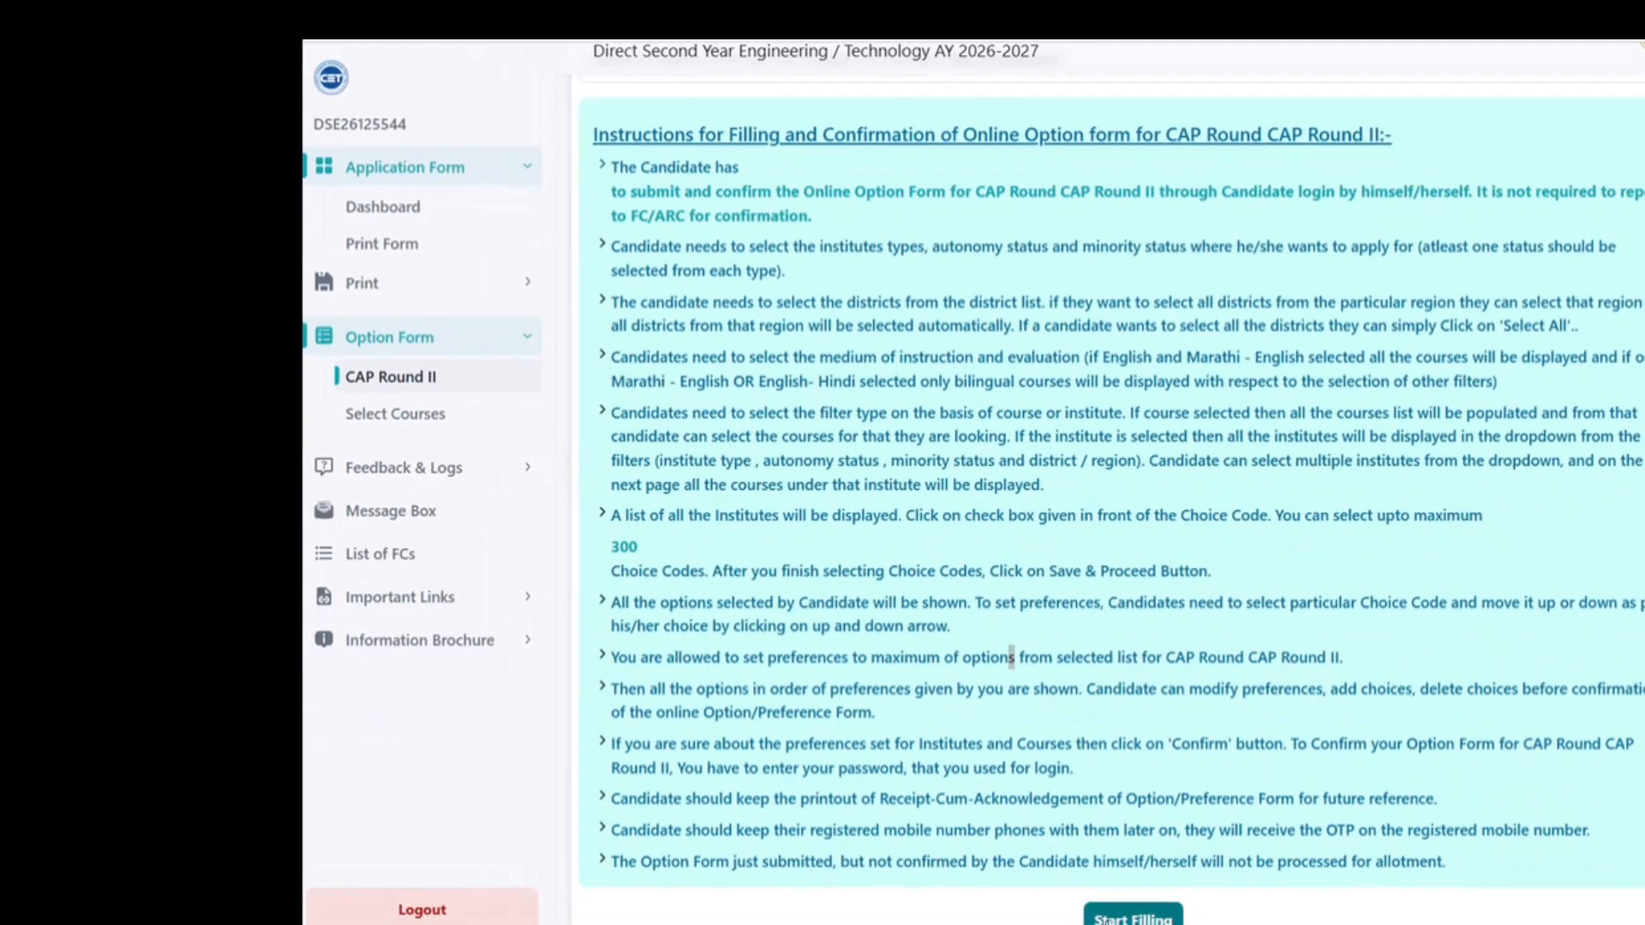
click(1103, 919)
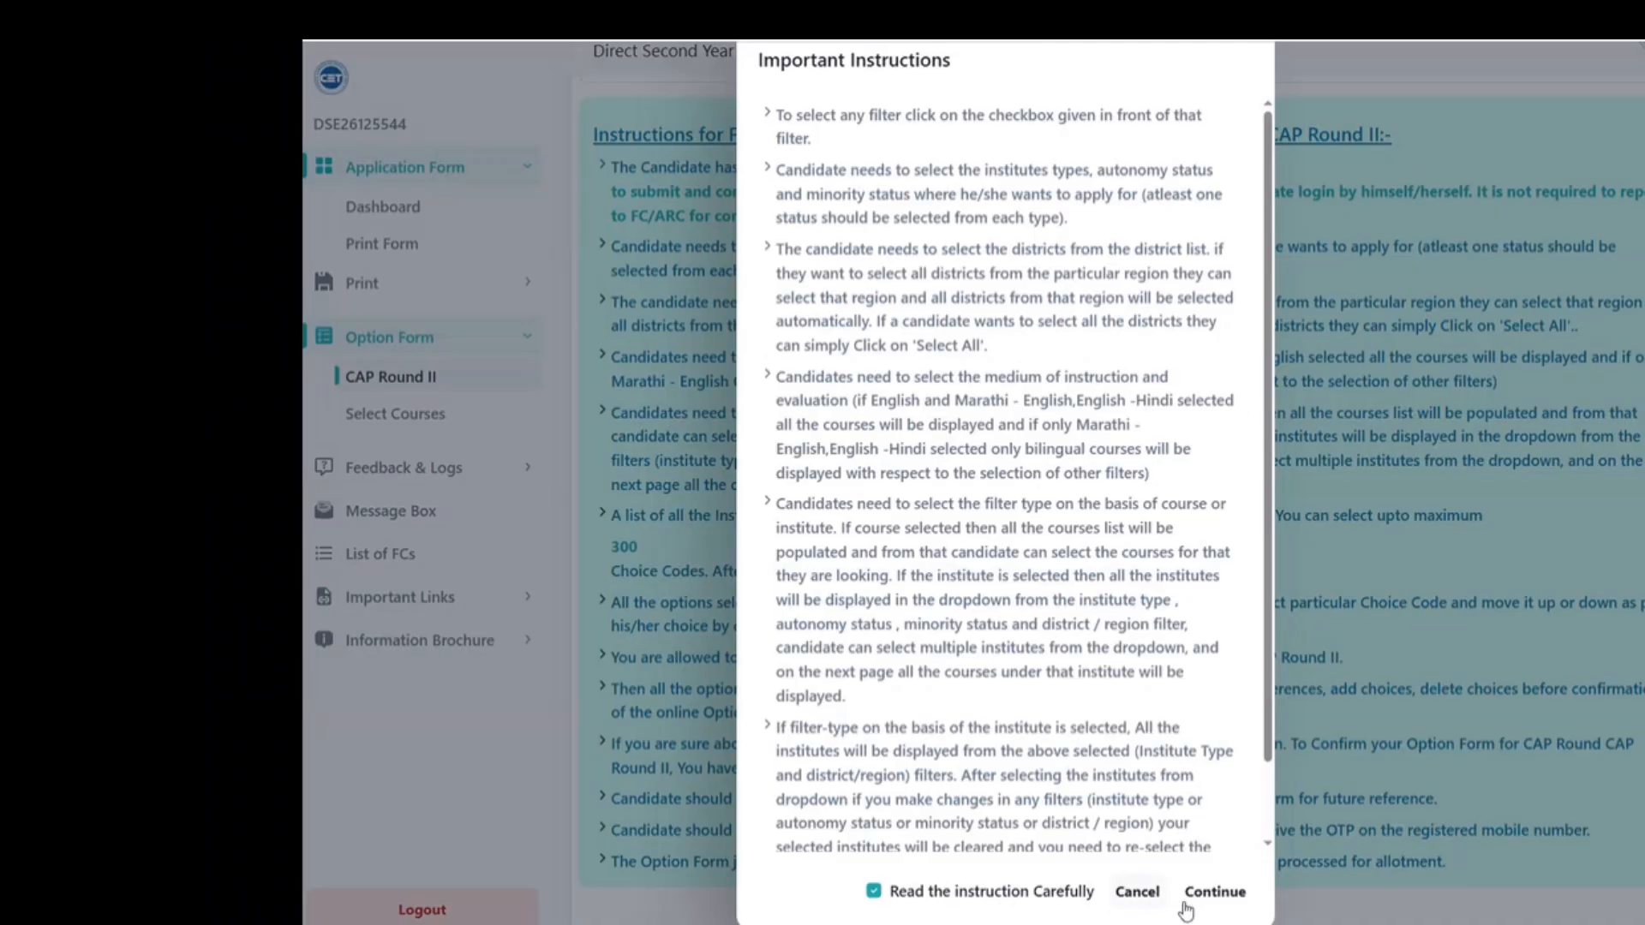
click(1220, 896)
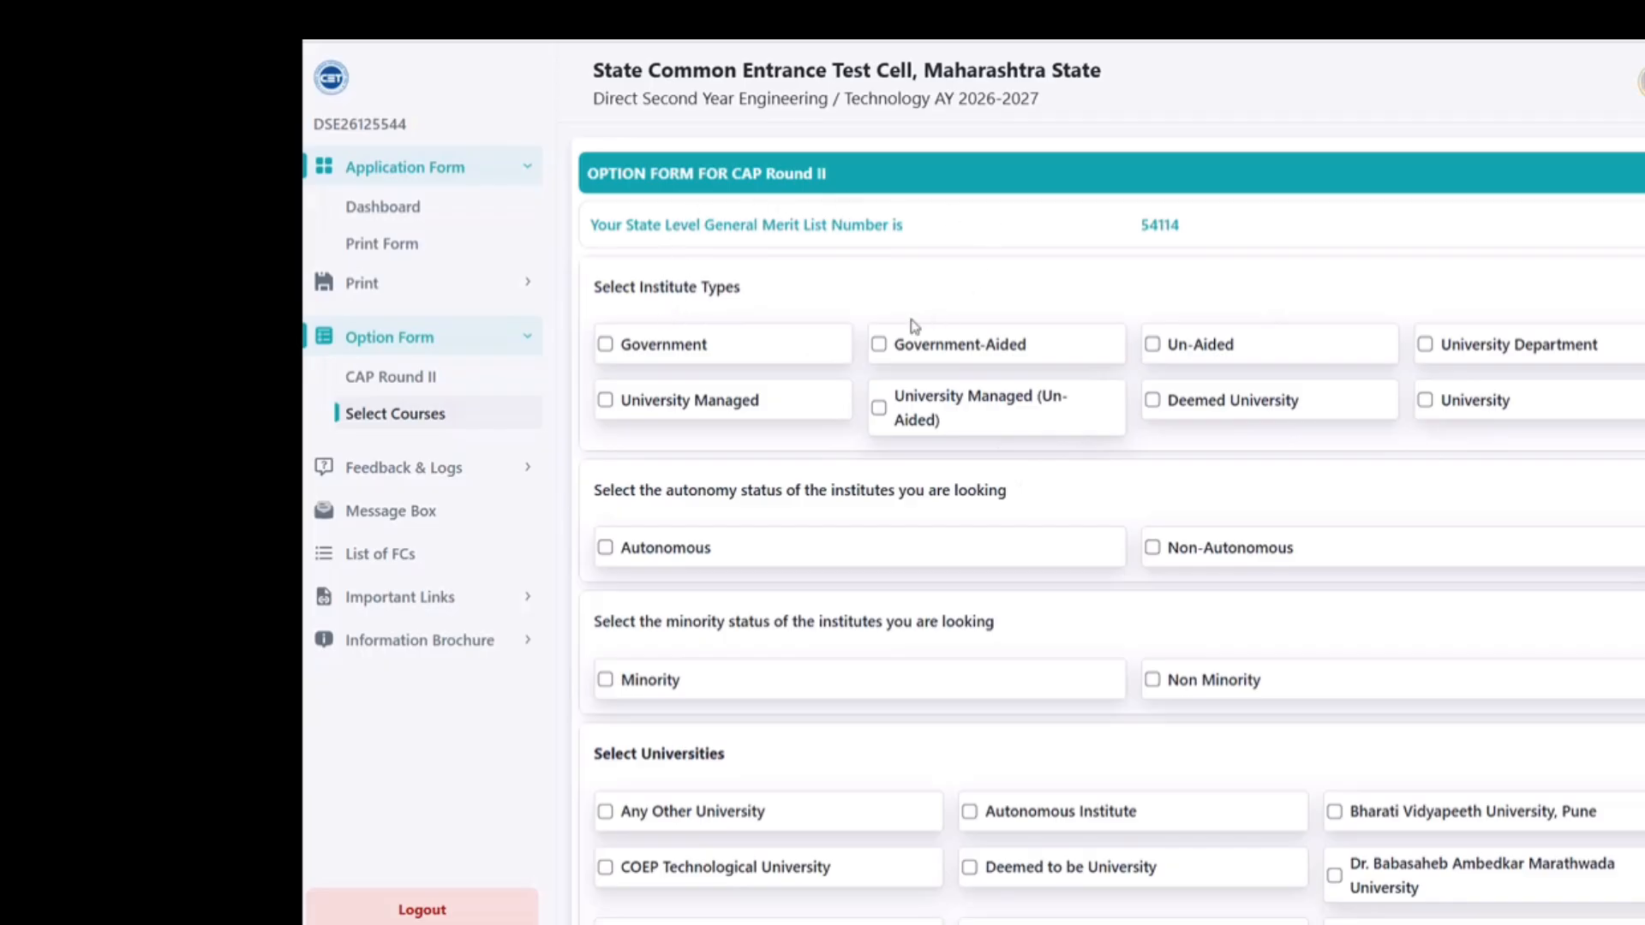
Select the Government, Government-Aided and Un-Aided institute types in the option form
scroll(719, 319, down, 1)
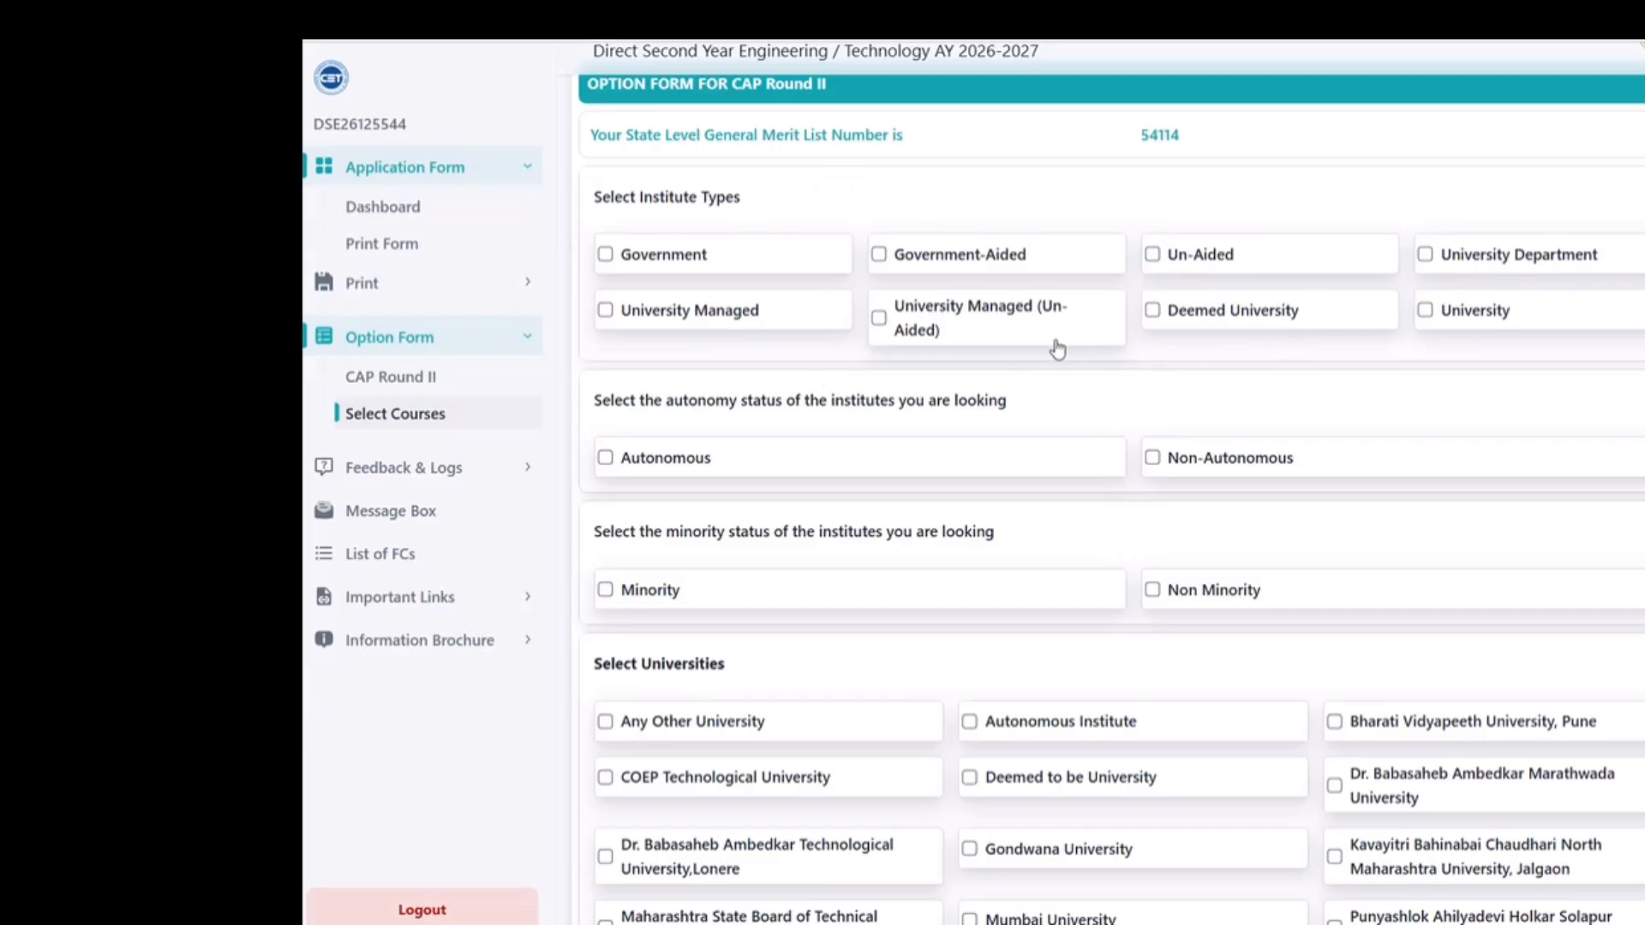
click(606, 255)
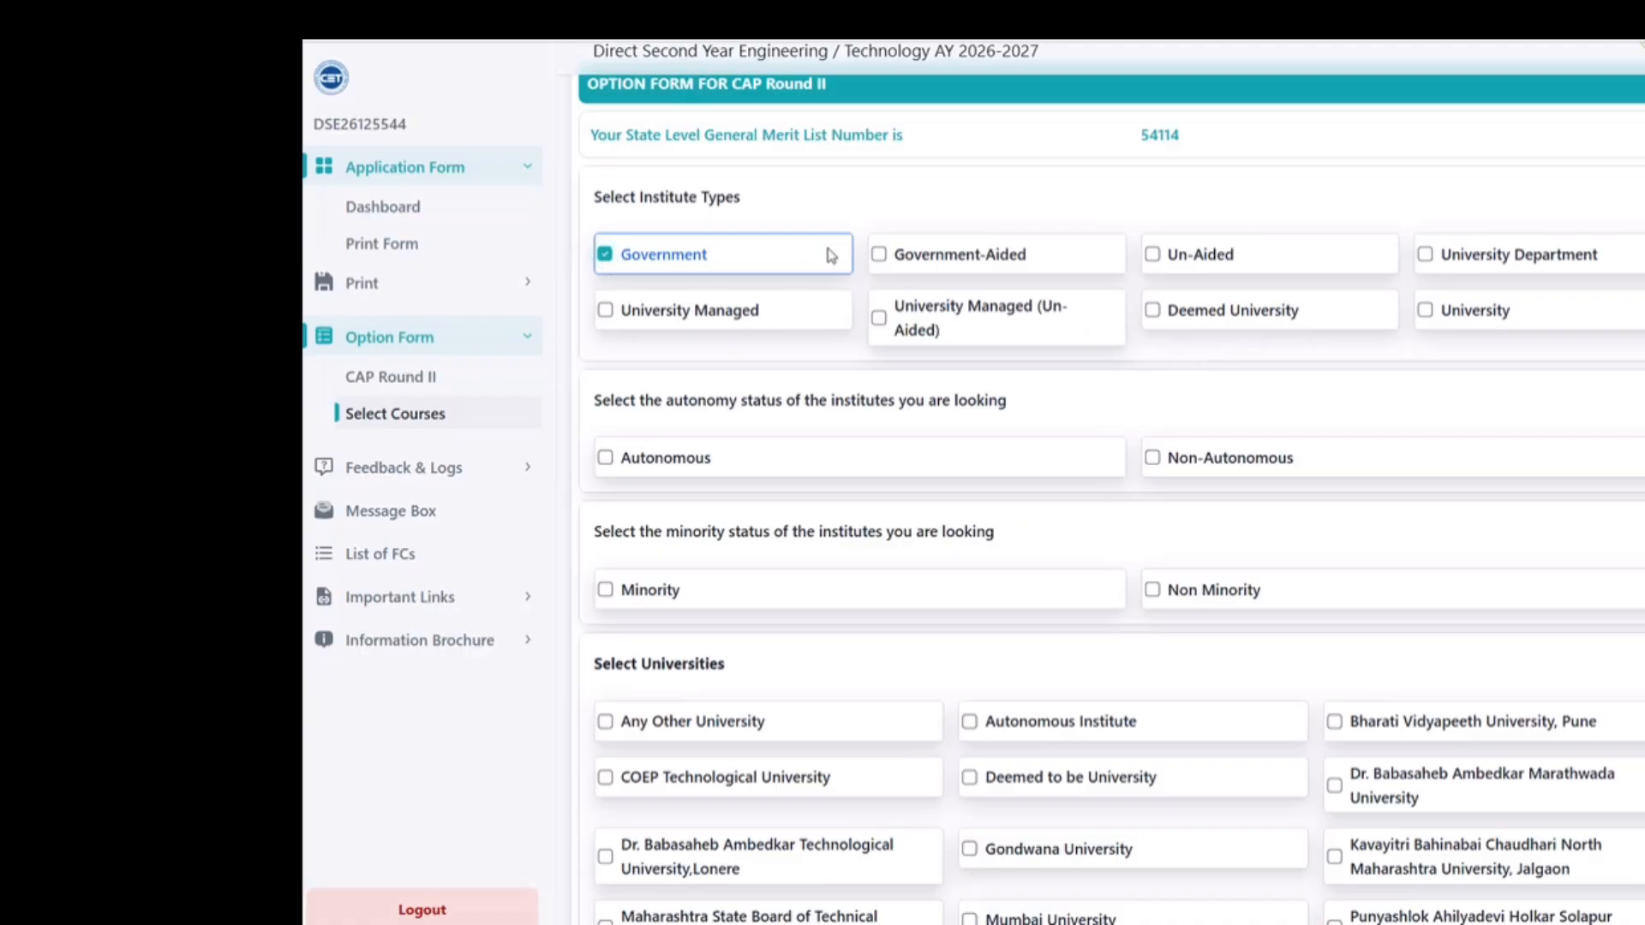
click(879, 255)
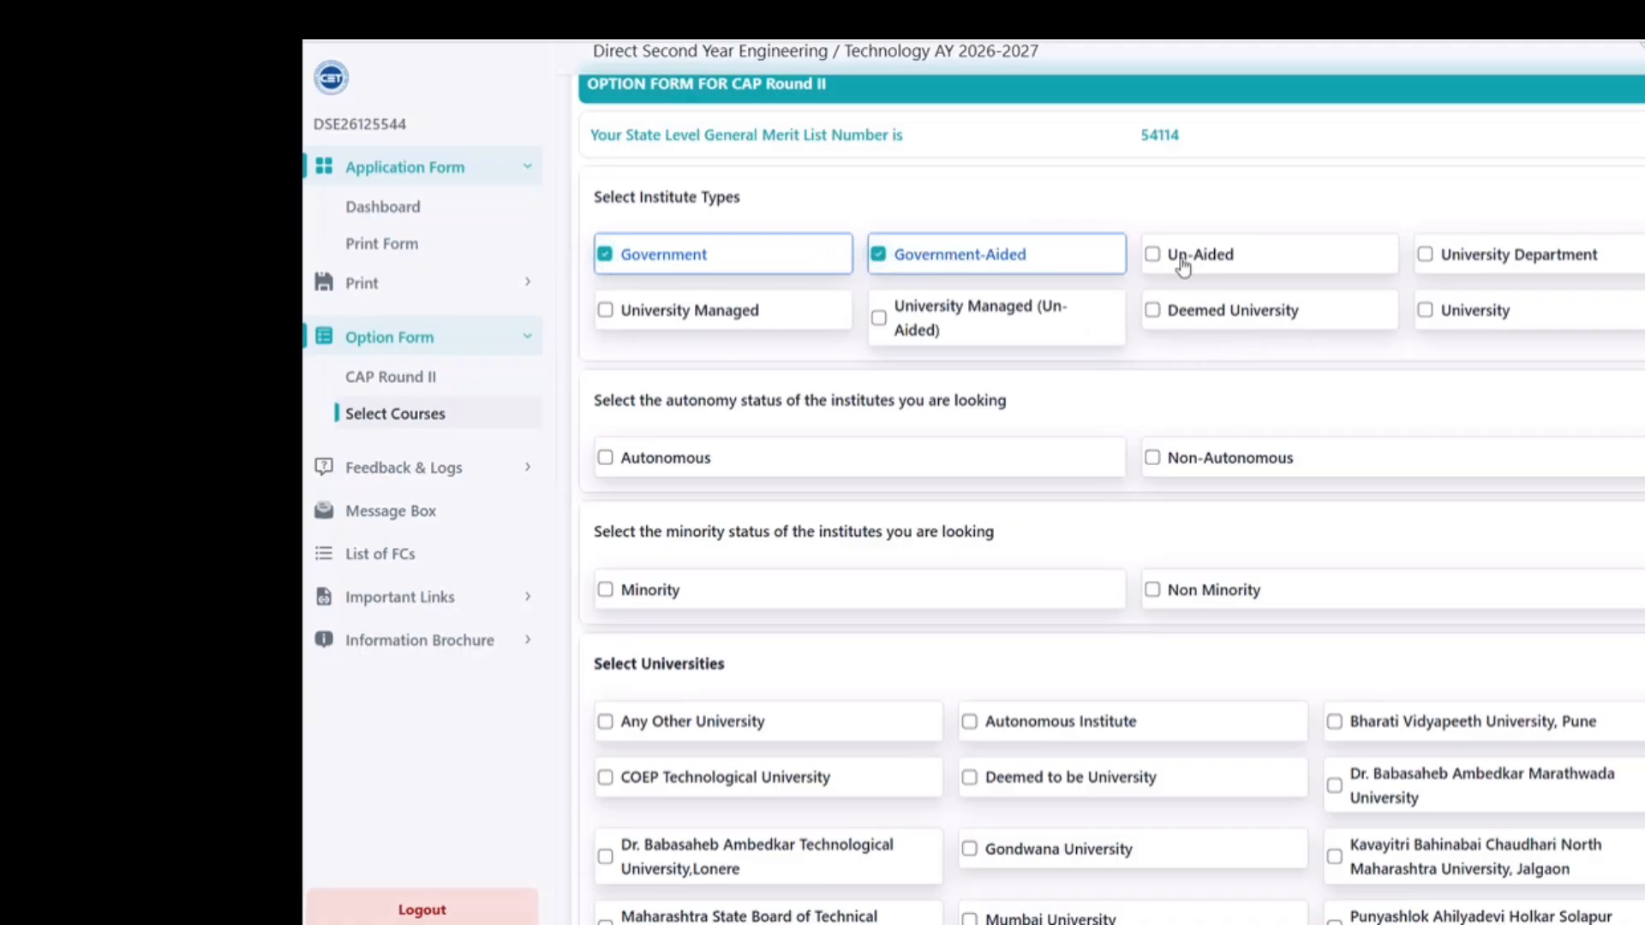
click(1152, 258)
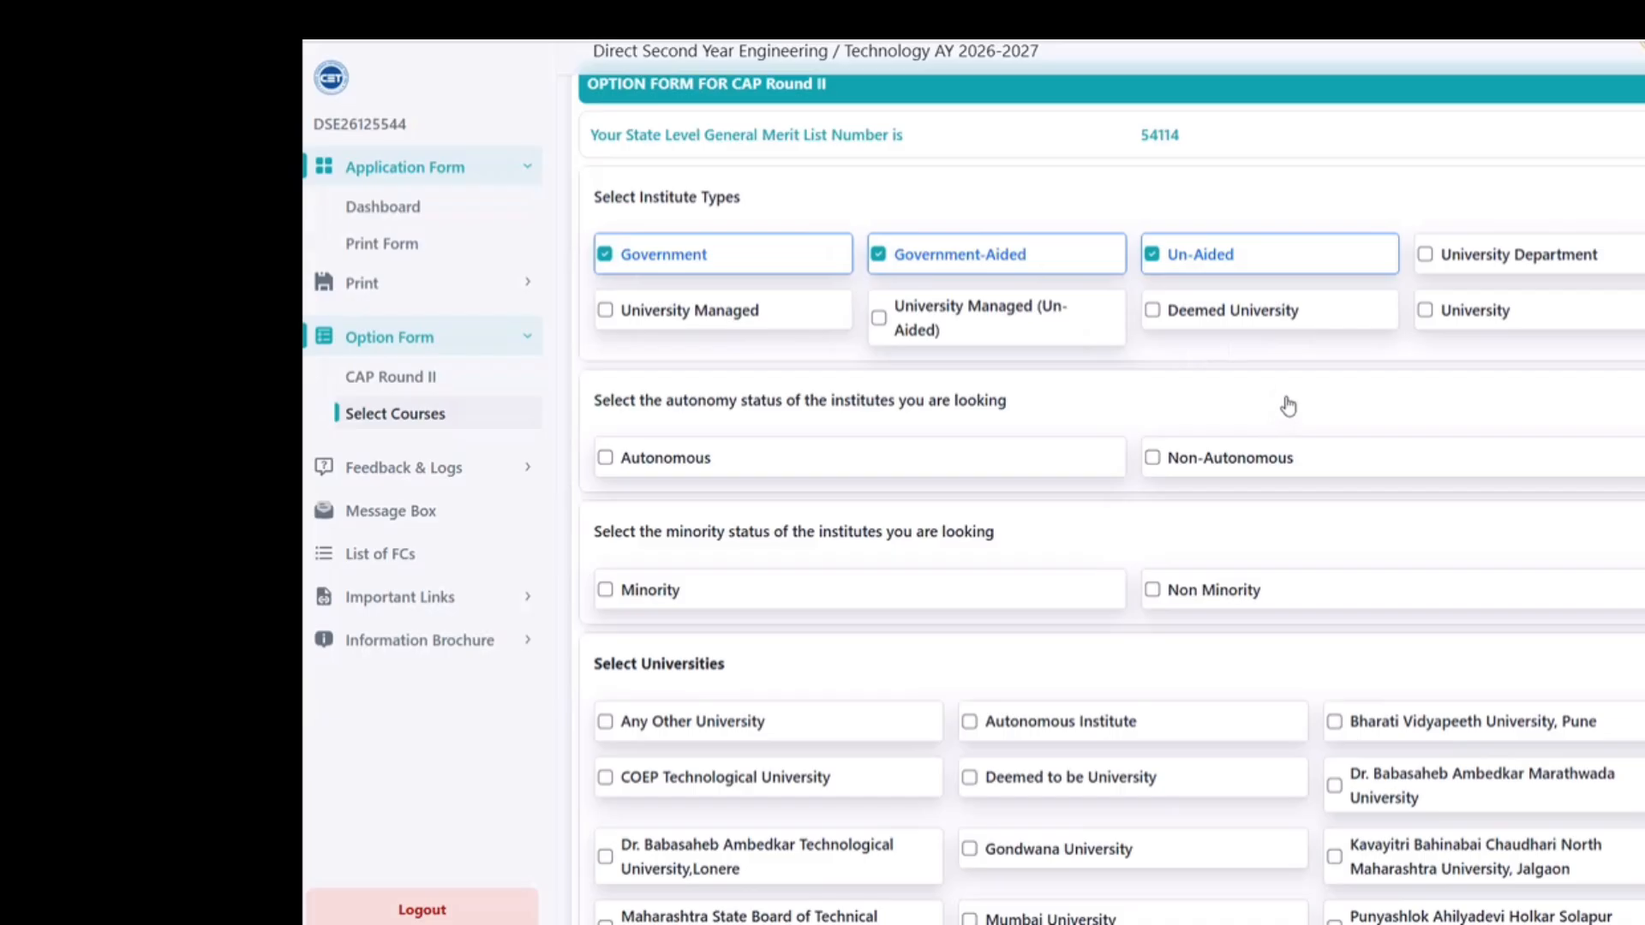
Include both Autonomous and Non-Autonomous institutes in the autonomy status filter
scroll(1299, 392, down, 1)
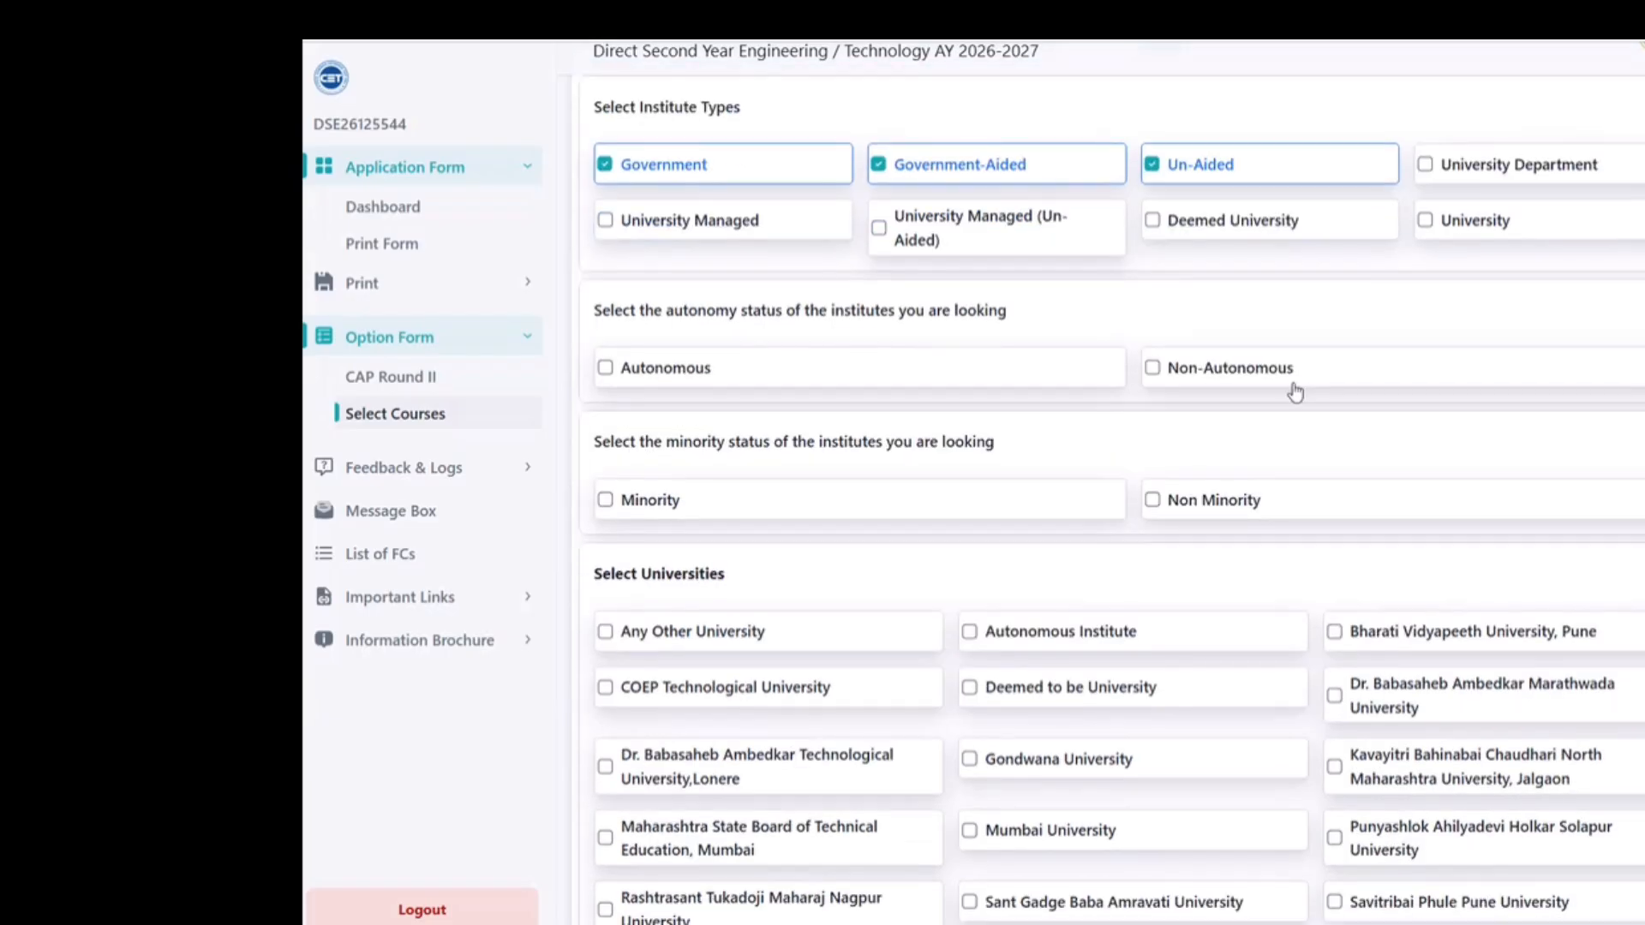
click(605, 369)
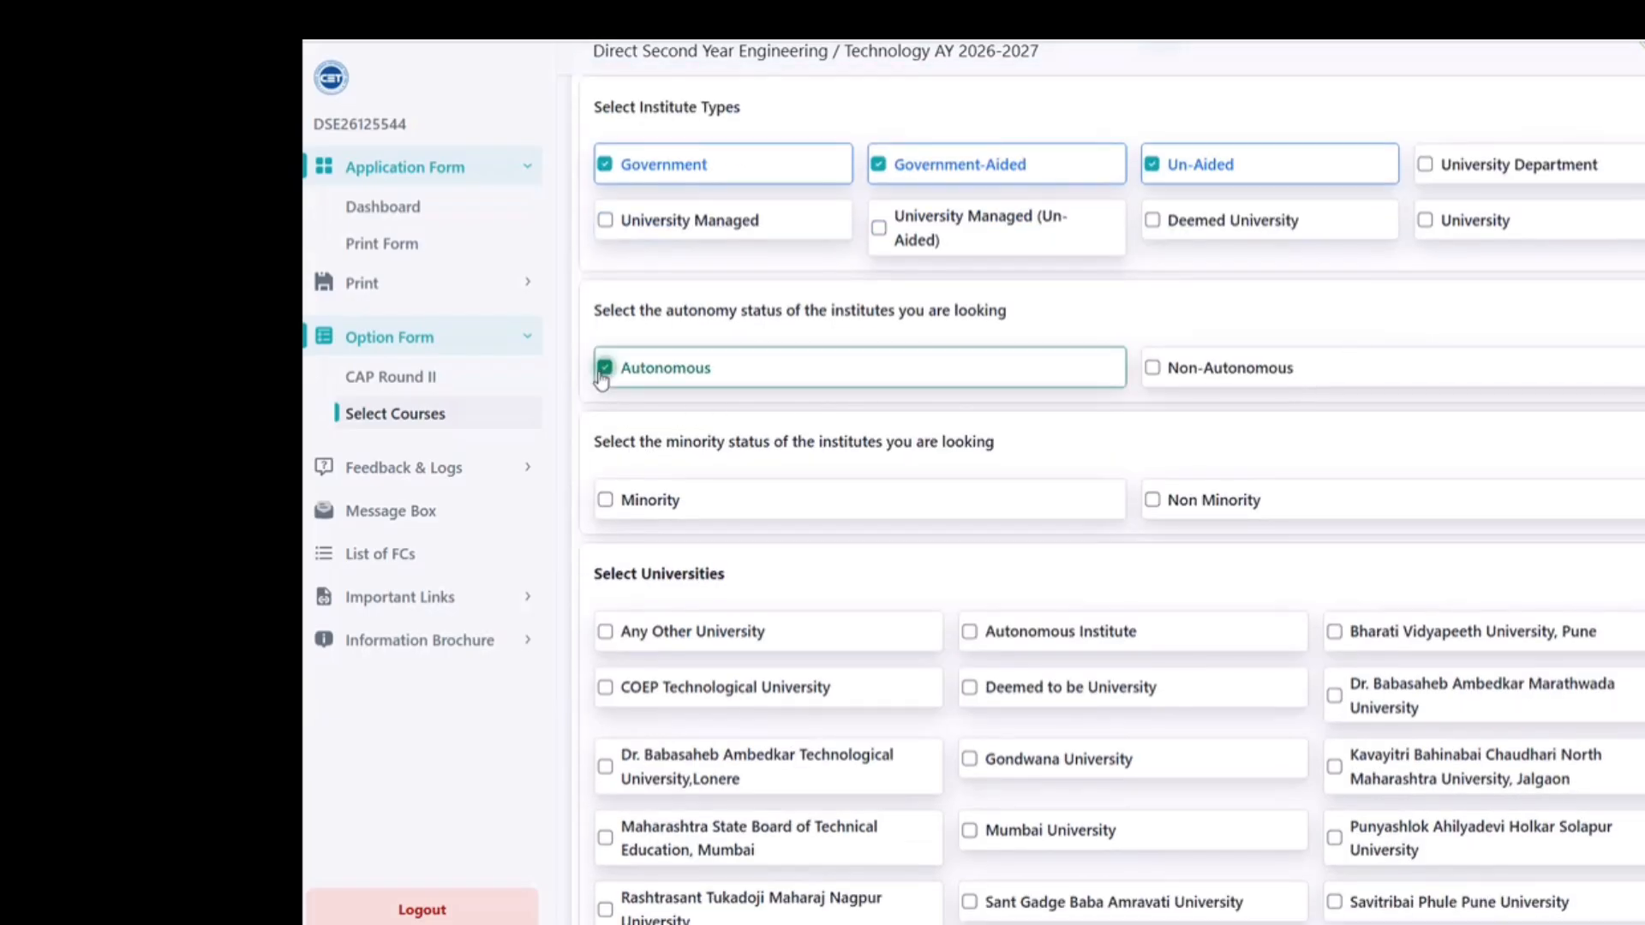
click(1155, 371)
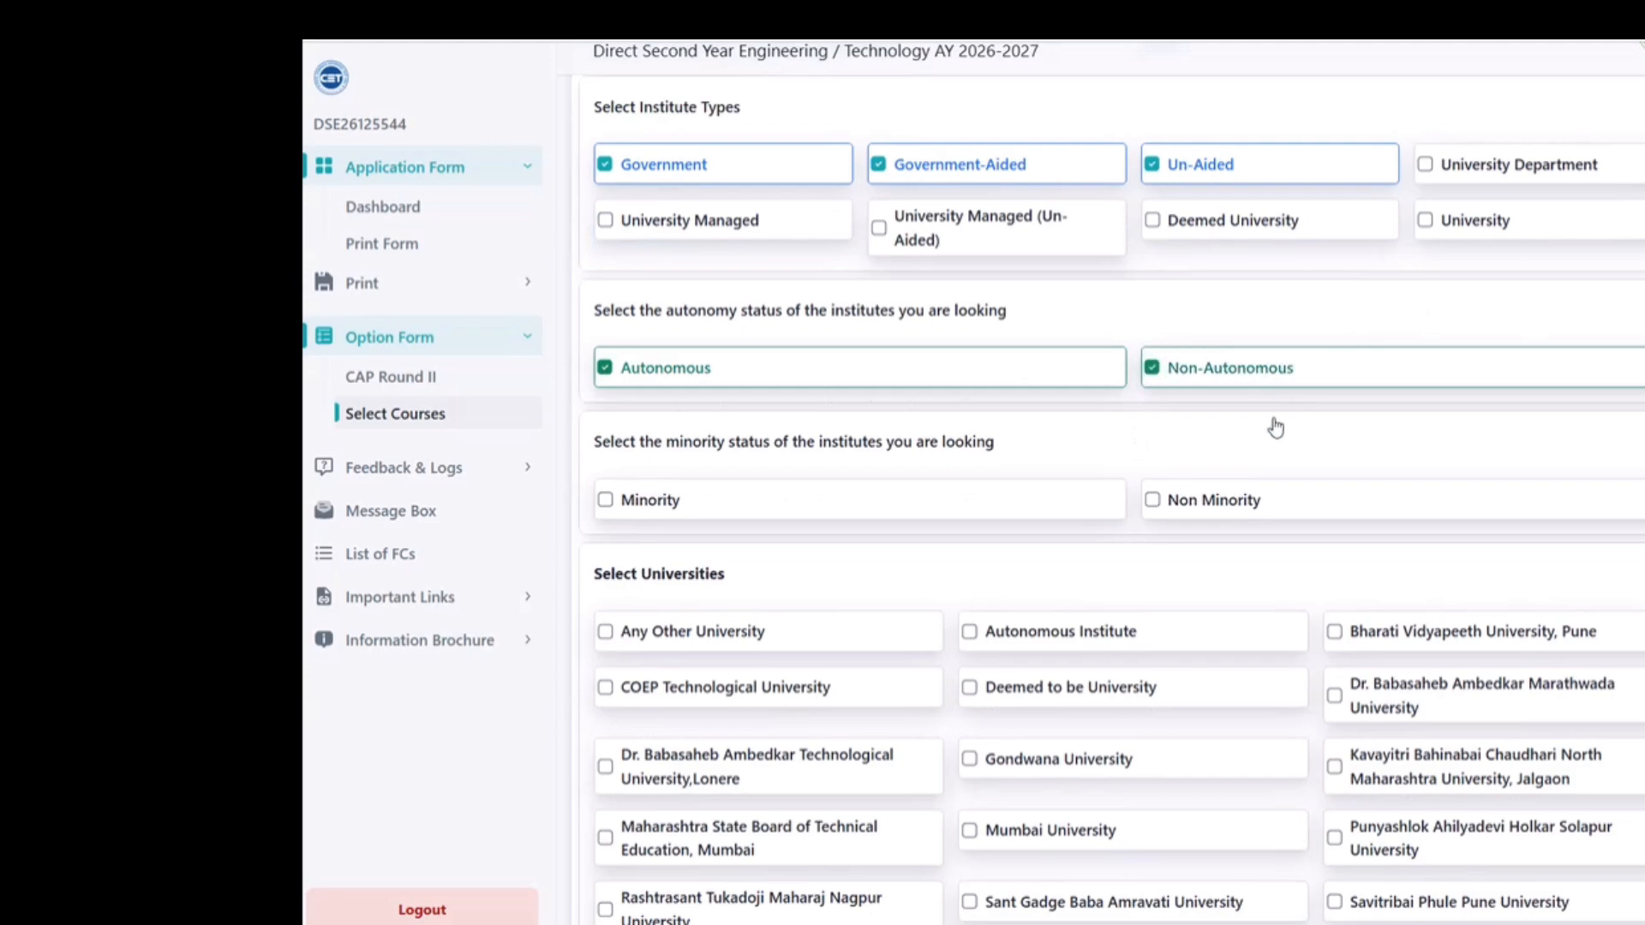
Set the minority status of the institutes to Non Minority
scroll(1275, 426, down, 2)
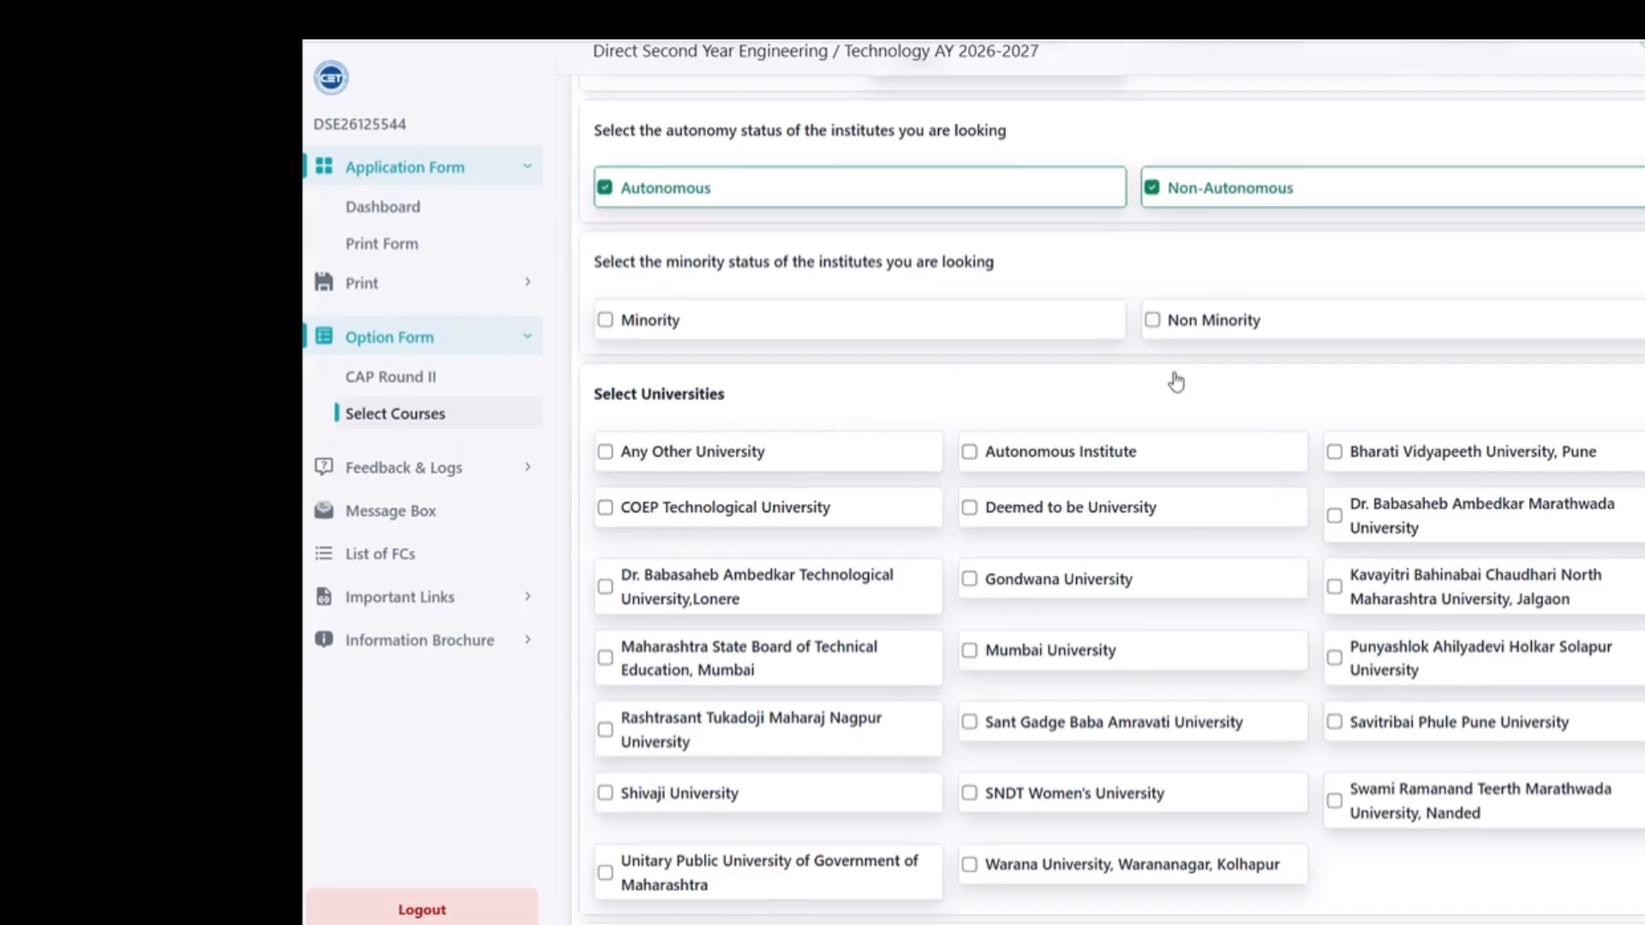
scroll(1076, 458, up, 3)
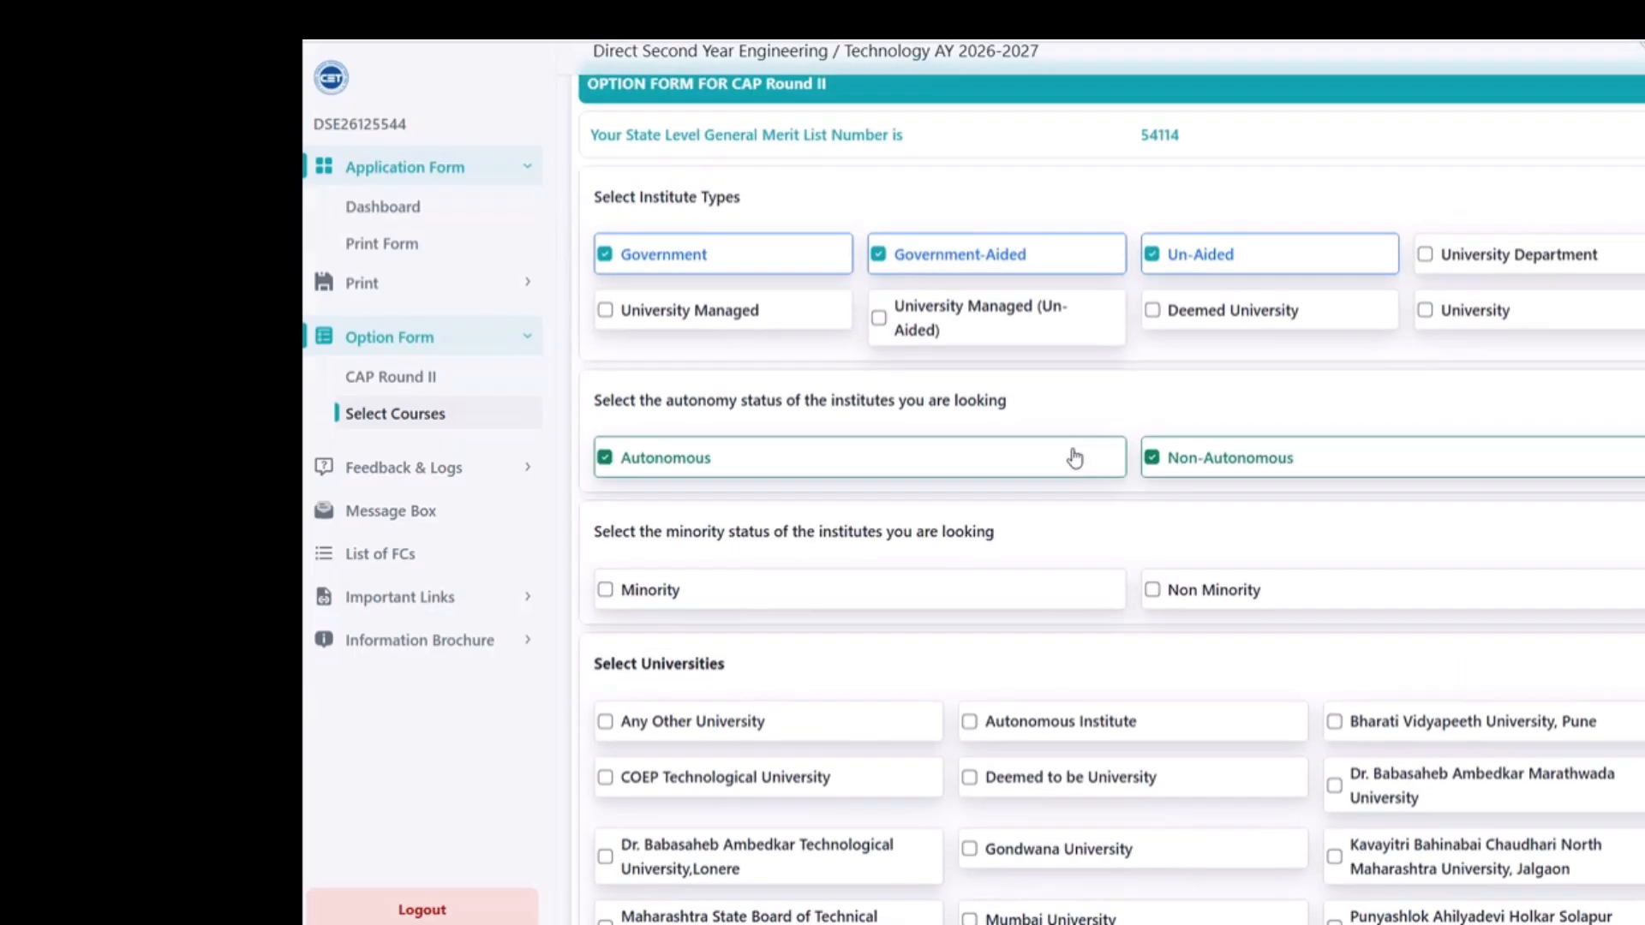
scroll(1076, 455, up, 1)
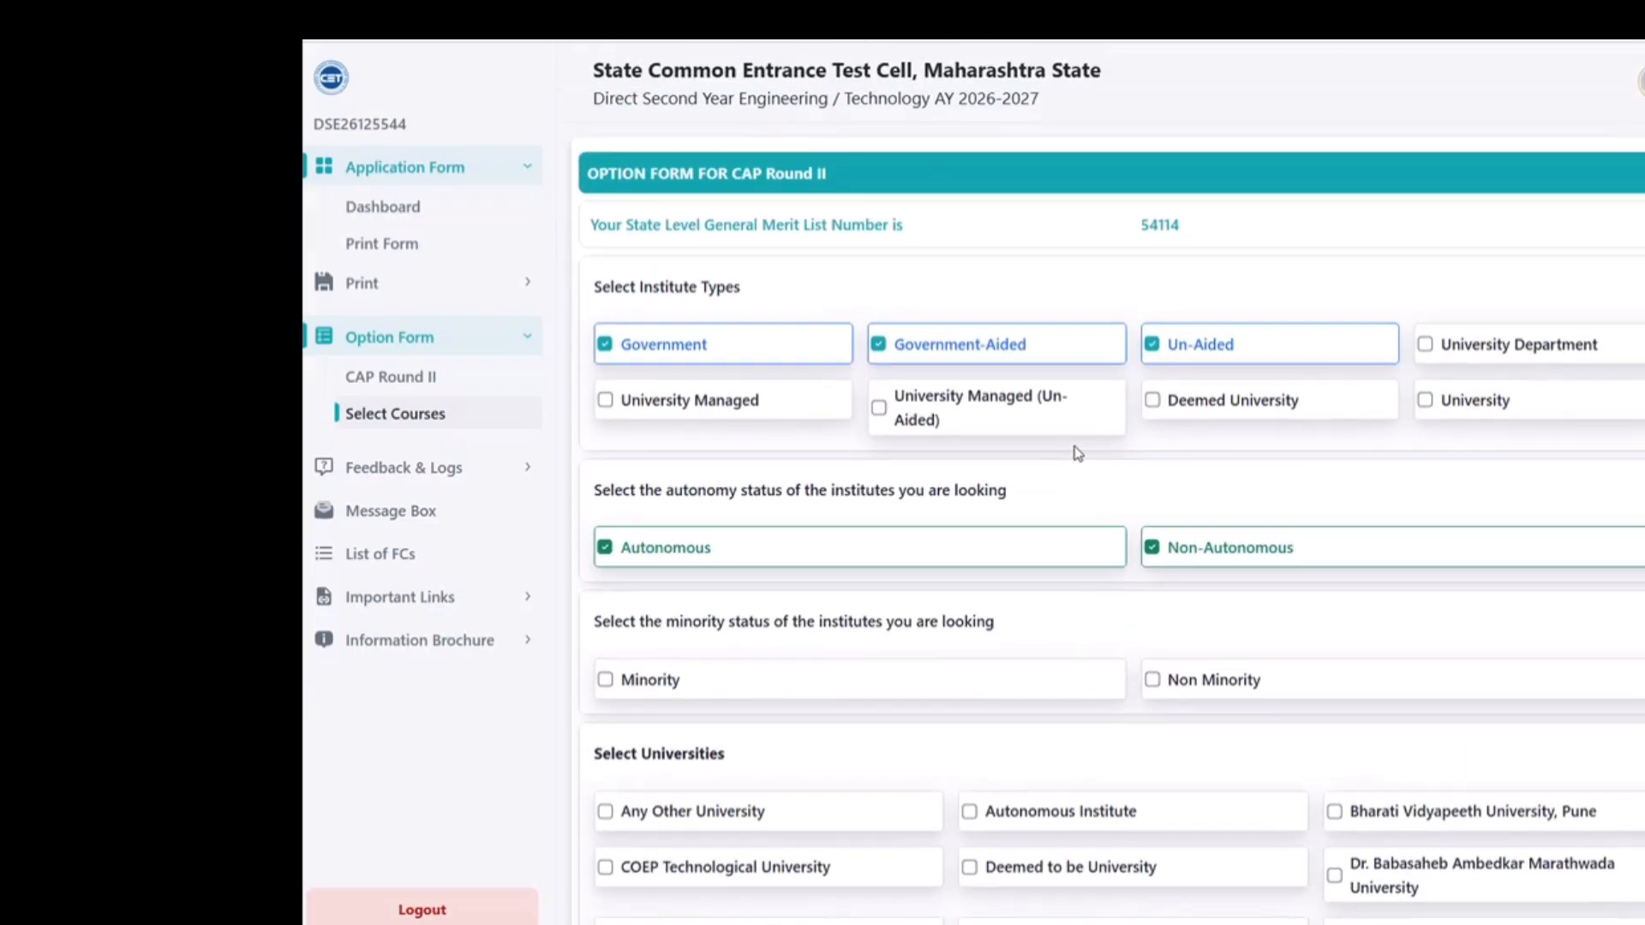
scroll(1076, 454, down, 2)
scroll(1076, 453, up, 2)
scroll(864, 274, down, 2)
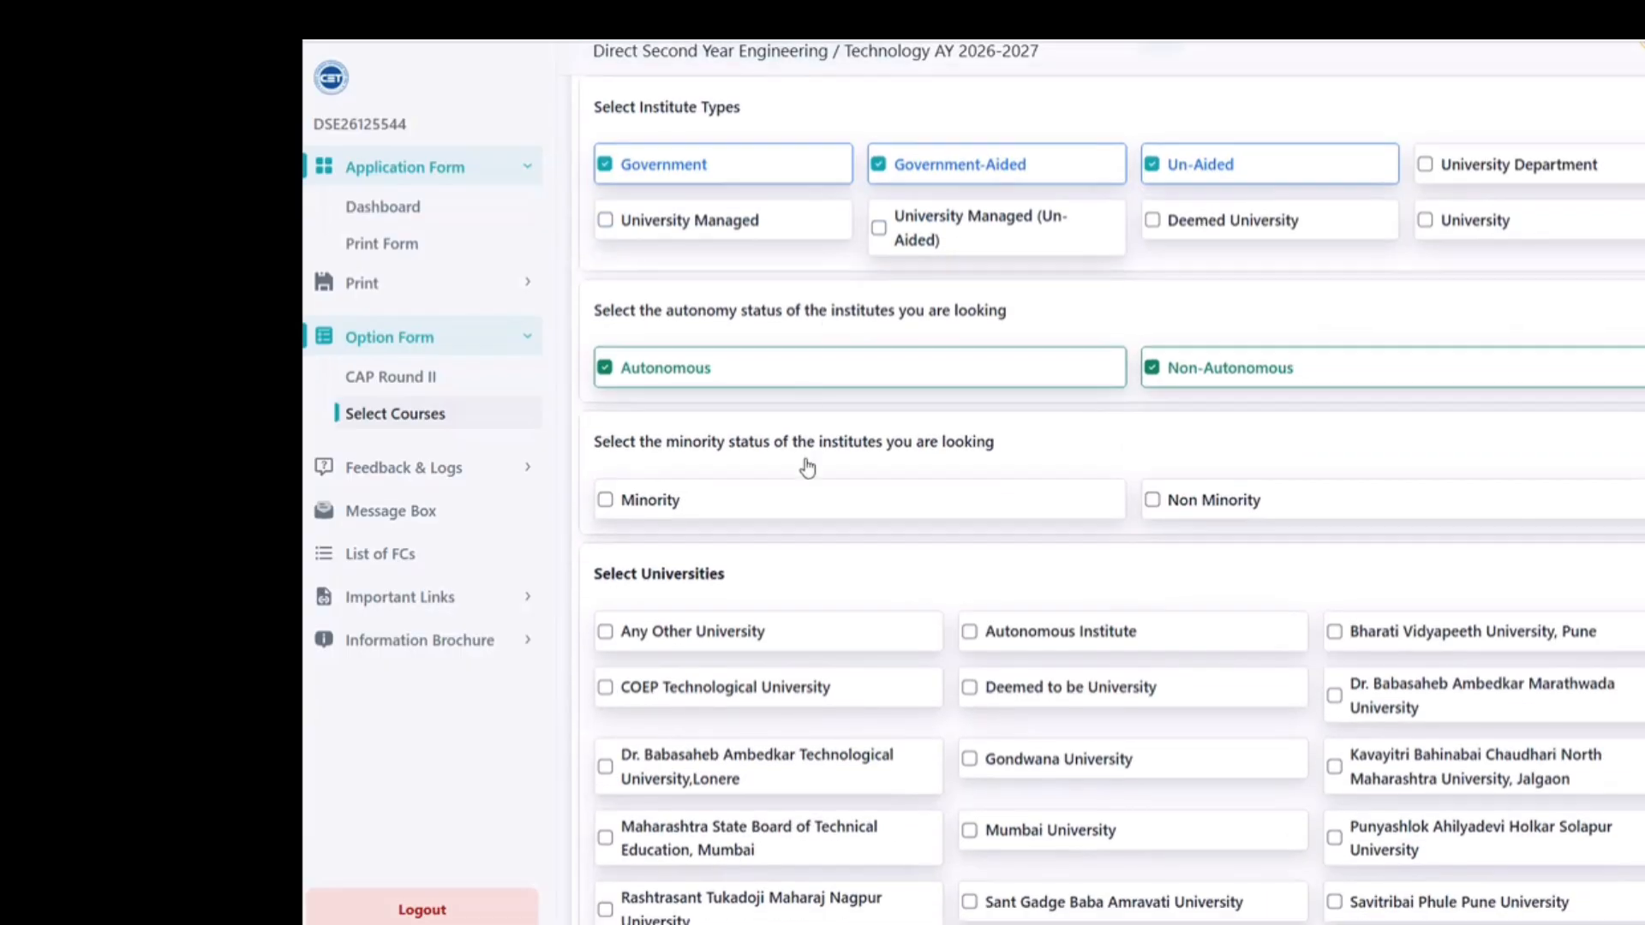
click(1152, 502)
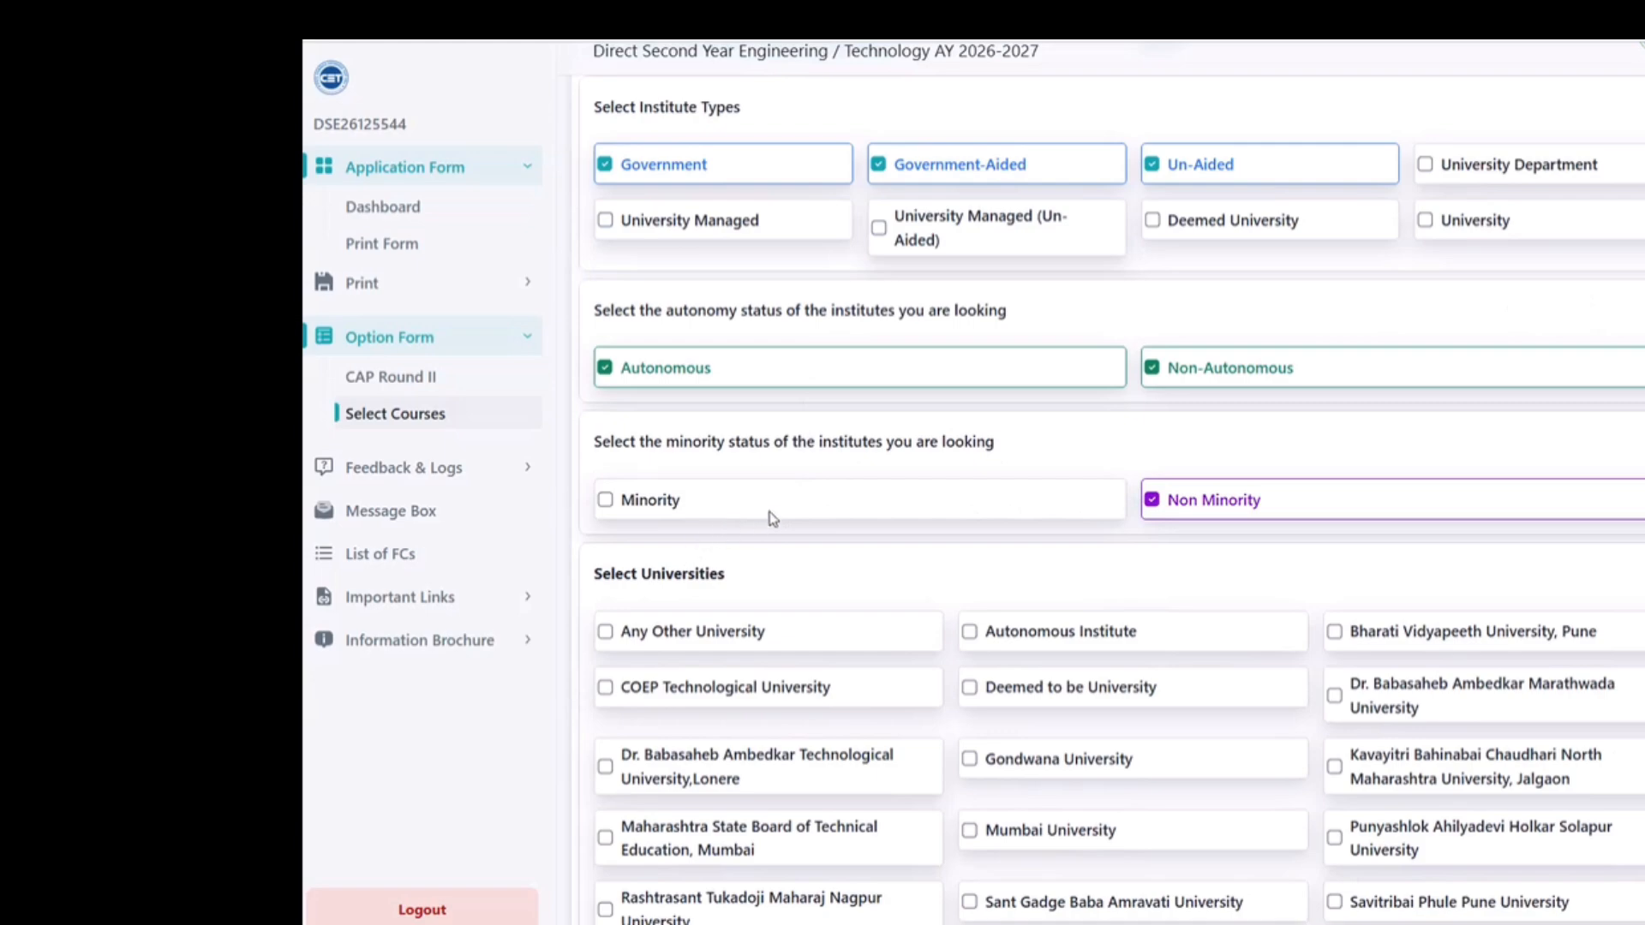
Select Shivaji University, Dr. Babasaheb Ambedkar Technological University, Lonere, COEP Technological University and Warana University, Warananagar, Kolhapur as the universities
scroll(779, 516, down, 4)
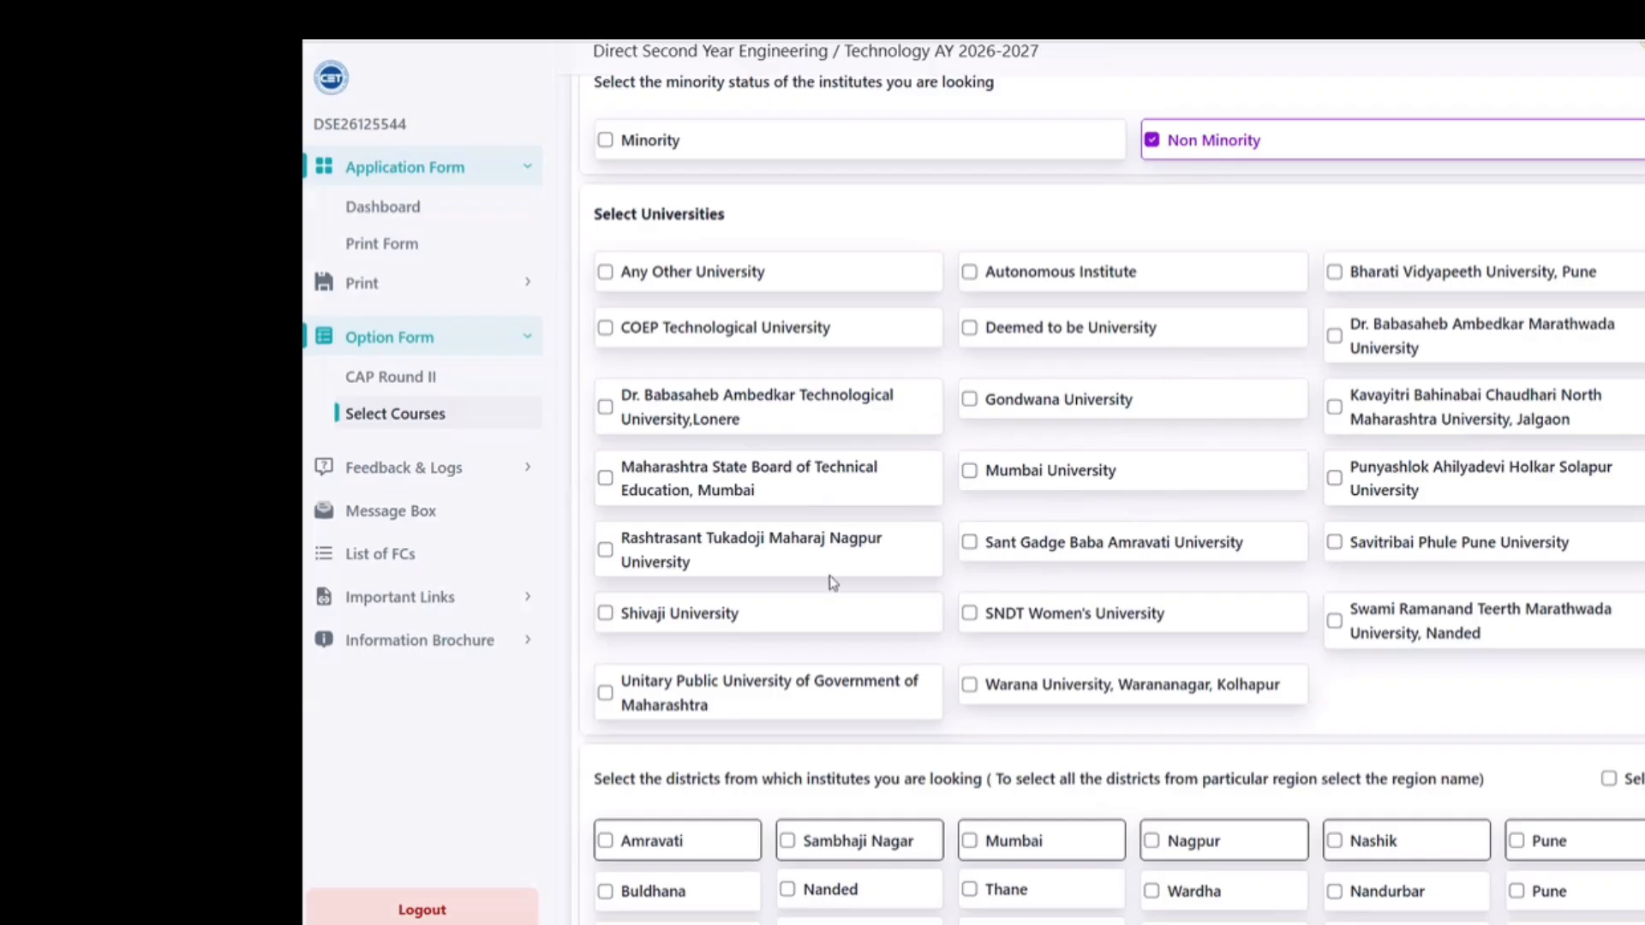
click(605, 615)
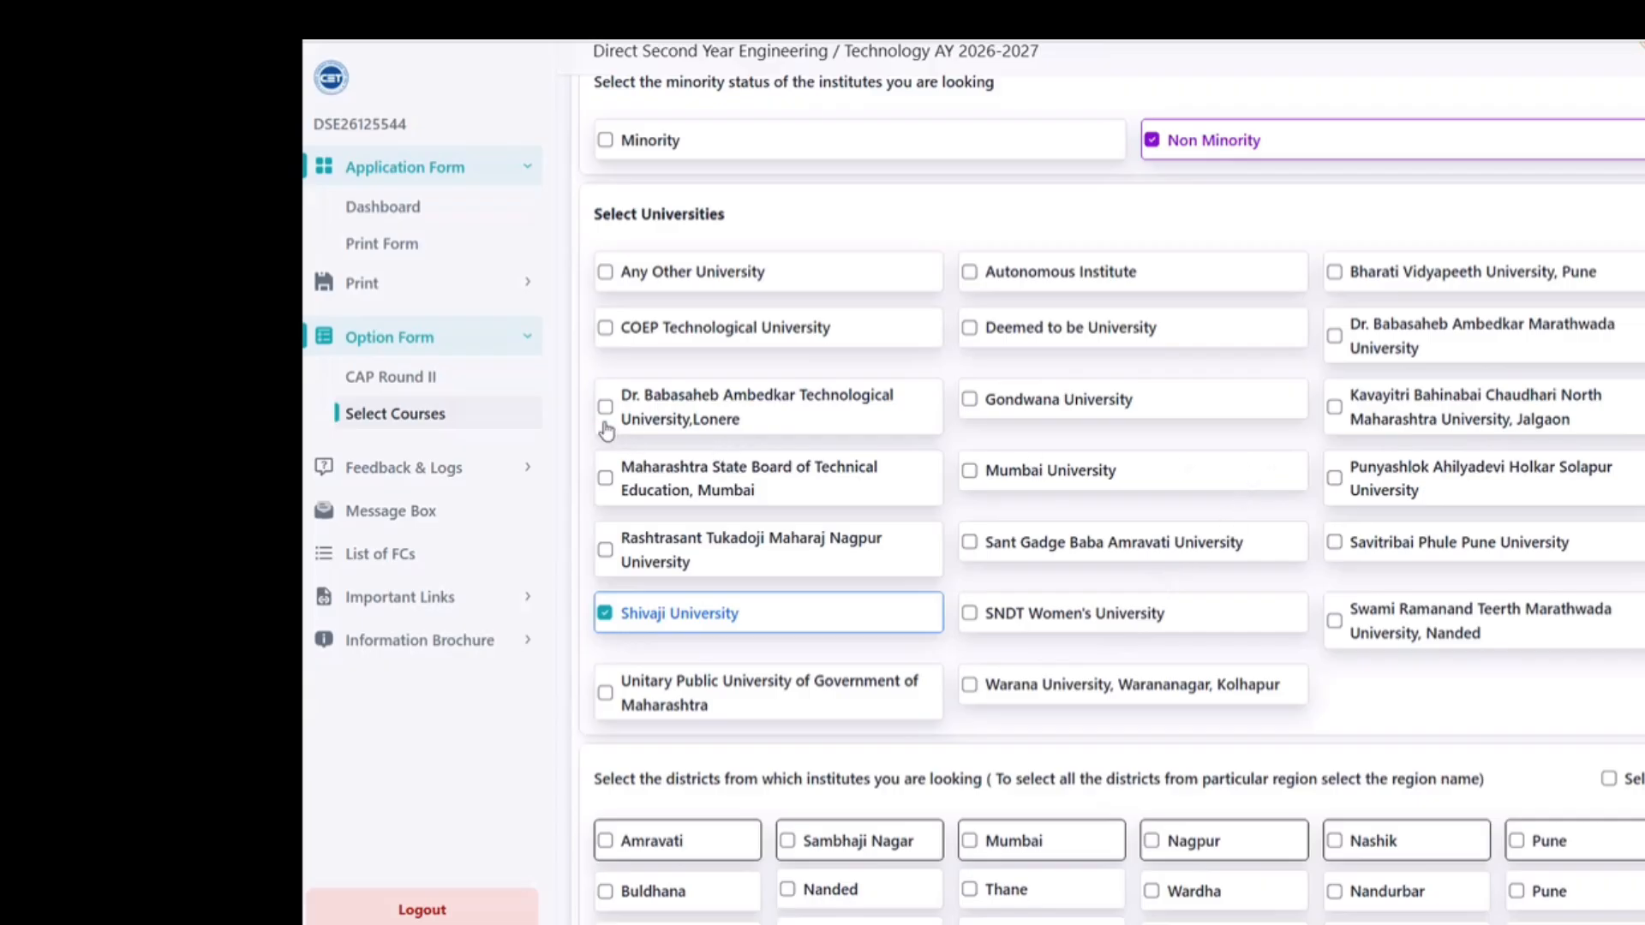
click(605, 408)
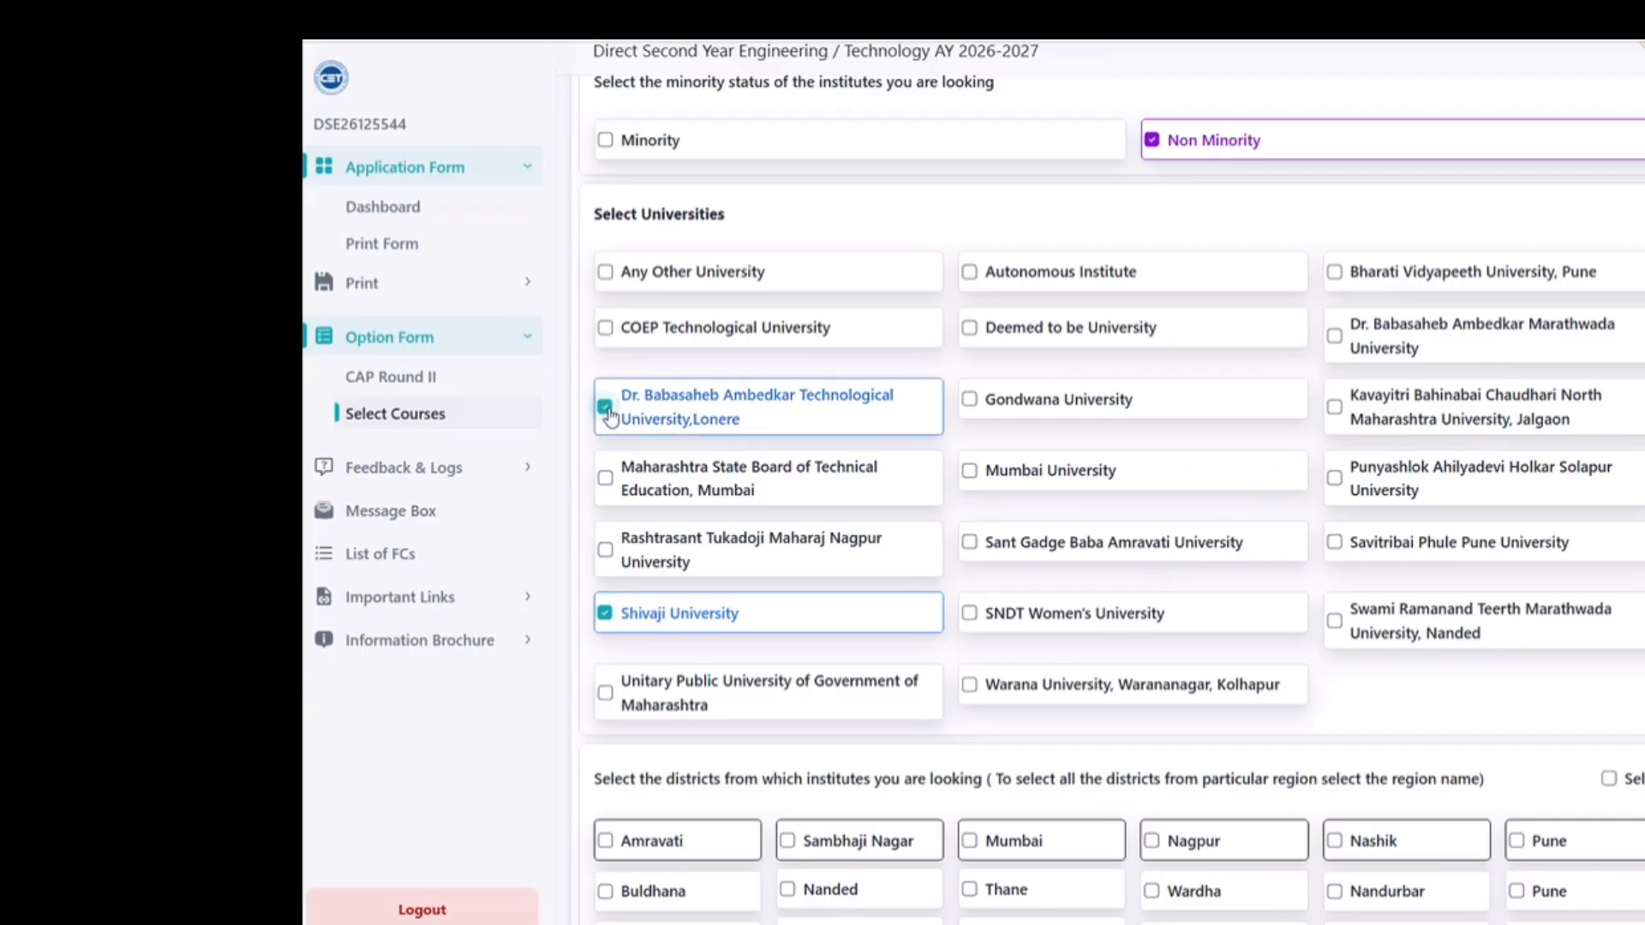
click(606, 331)
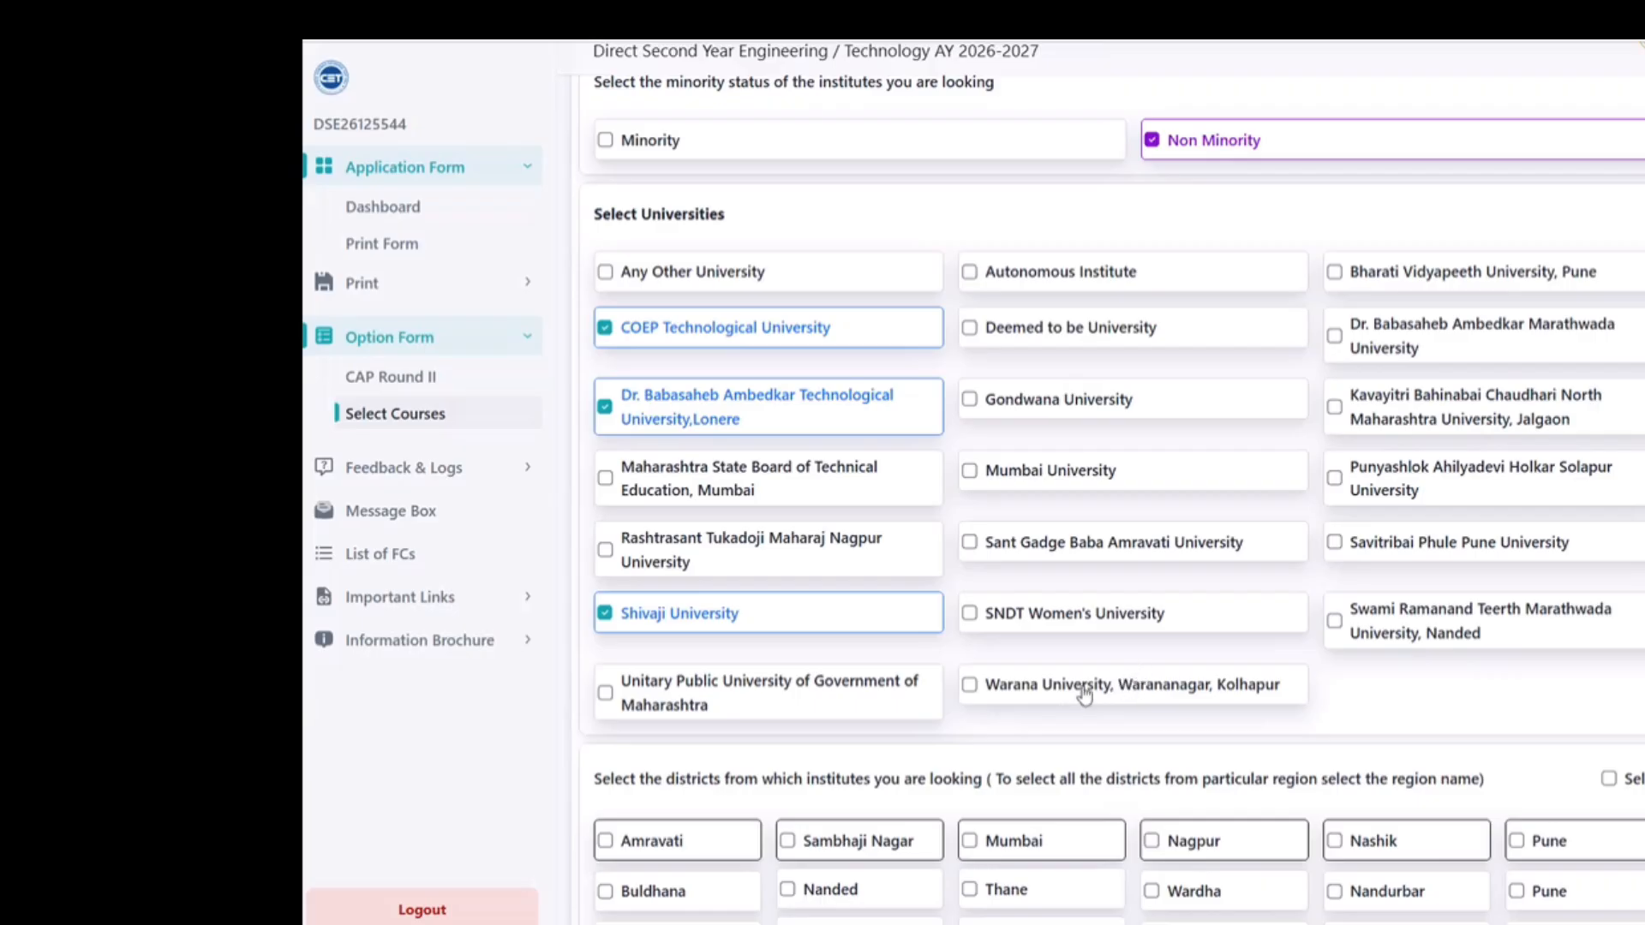
click(968, 687)
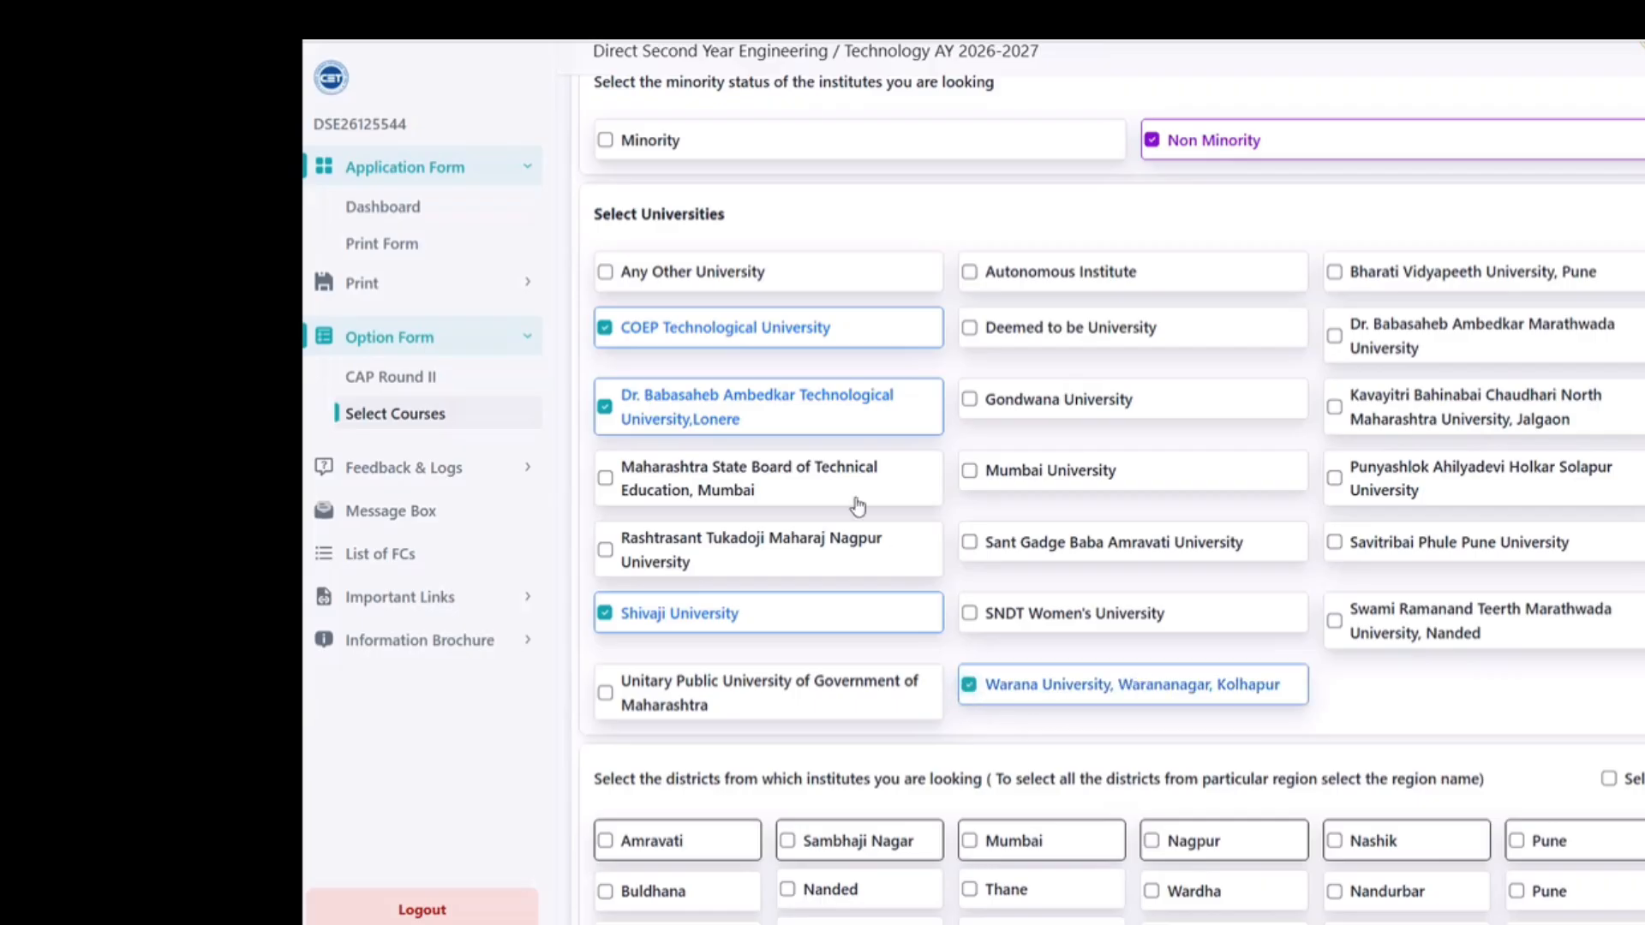
Select the Kolhapur, Sangli and Pune districts in the Pune region for the institutes
scroll(858, 507, down, 2)
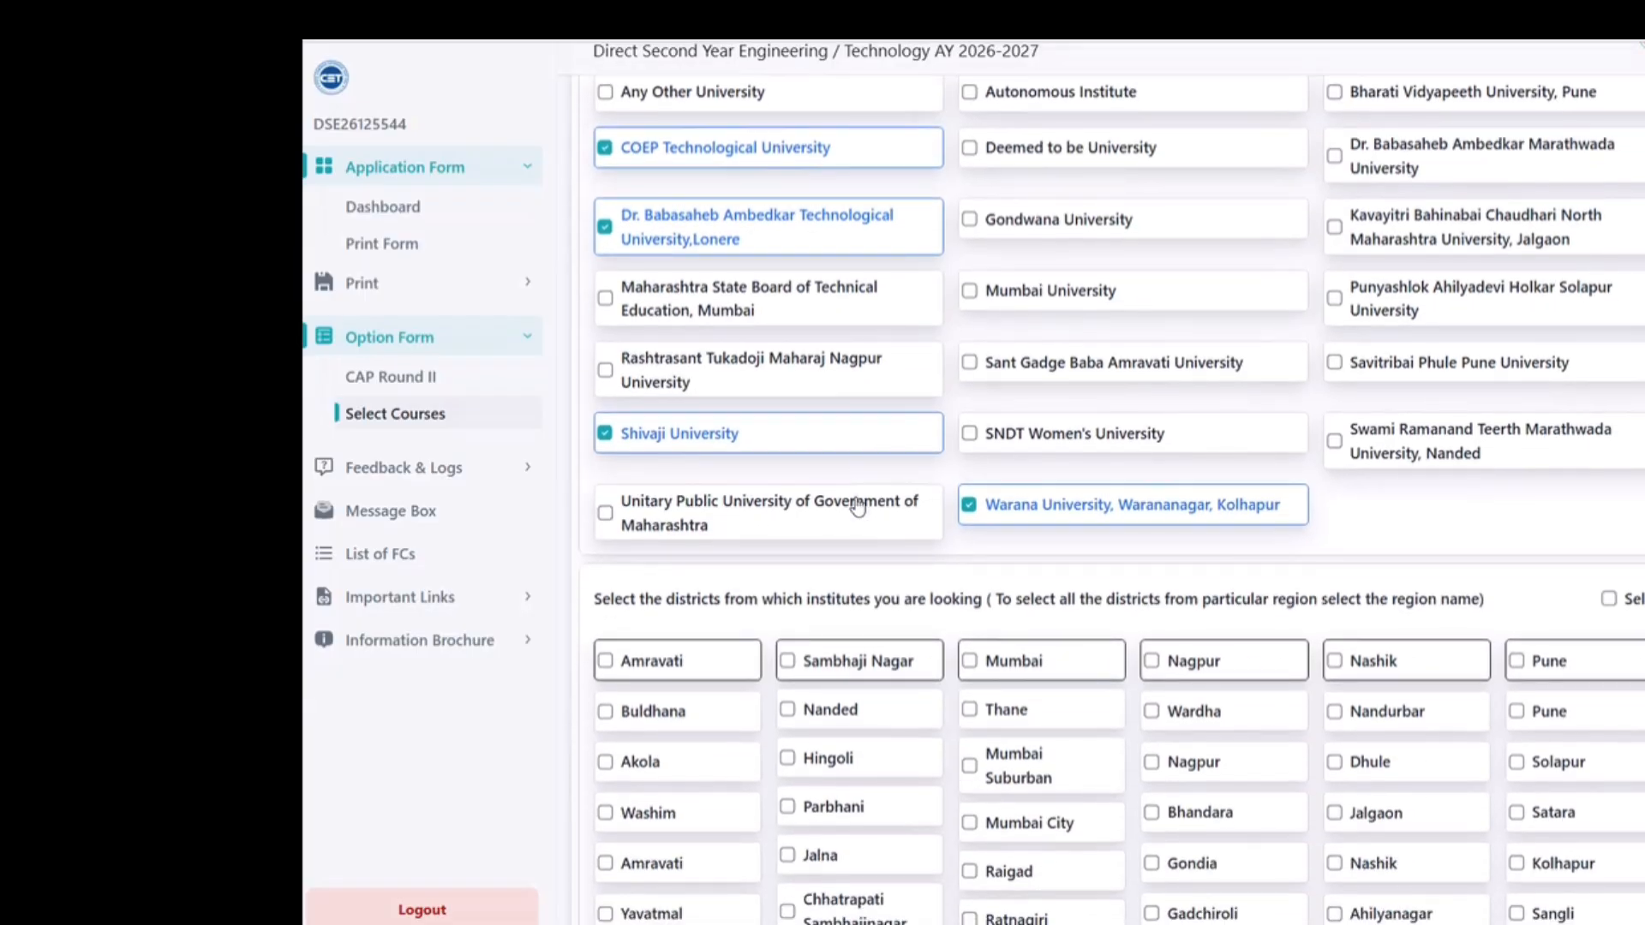
scroll(858, 507, down, 3)
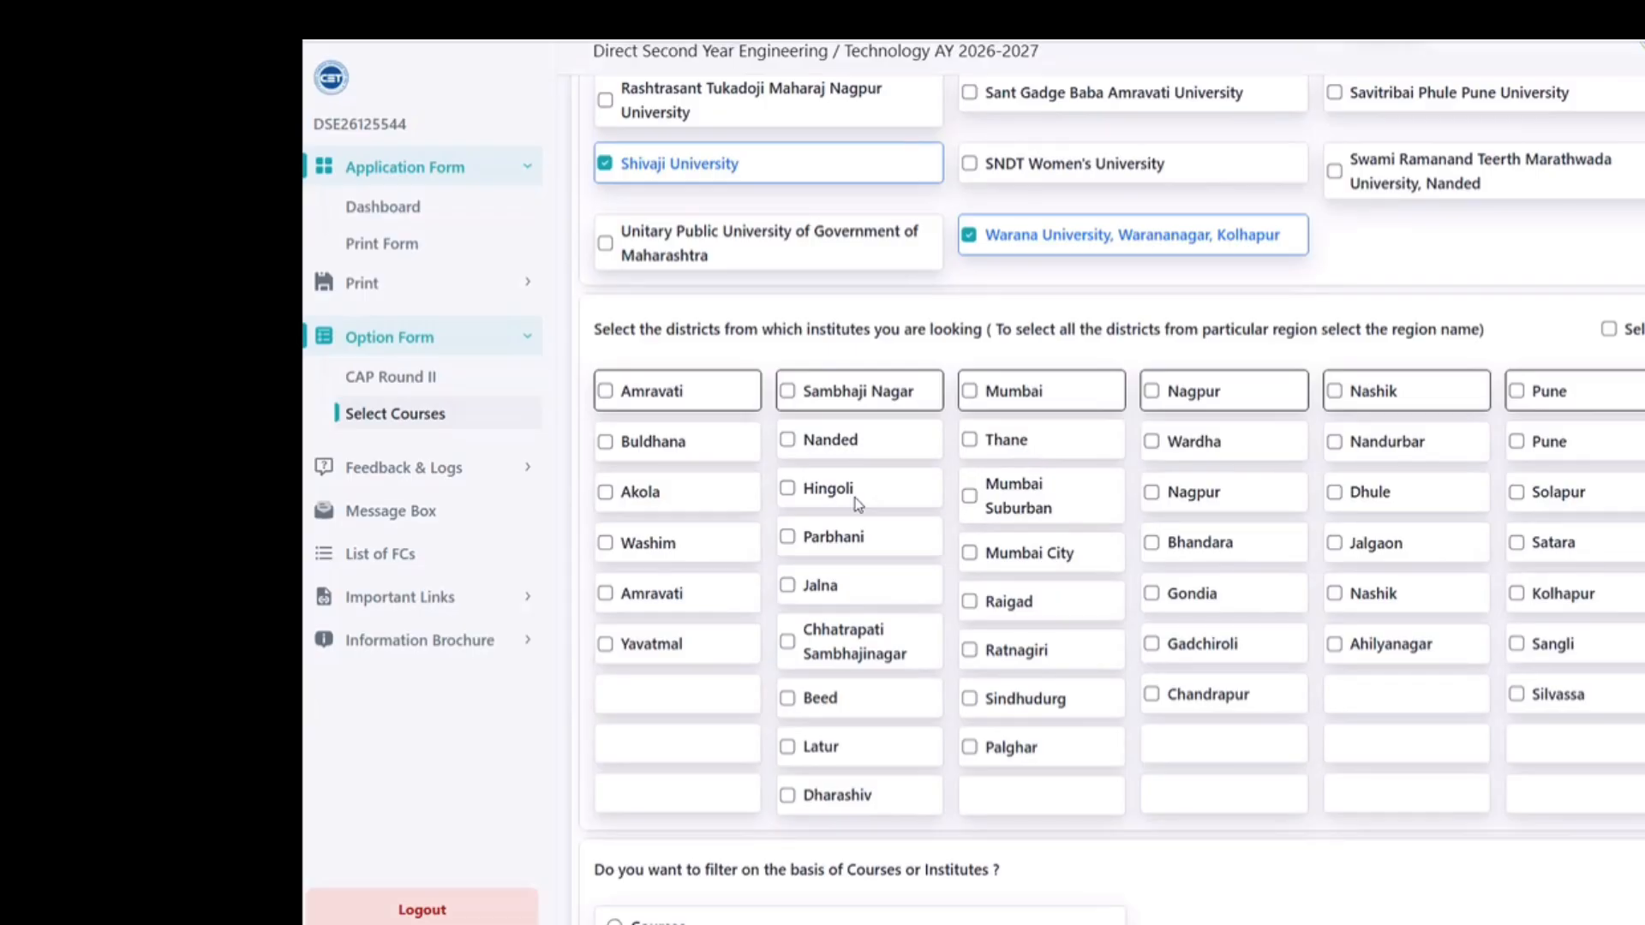
click(1517, 593)
click(1523, 646)
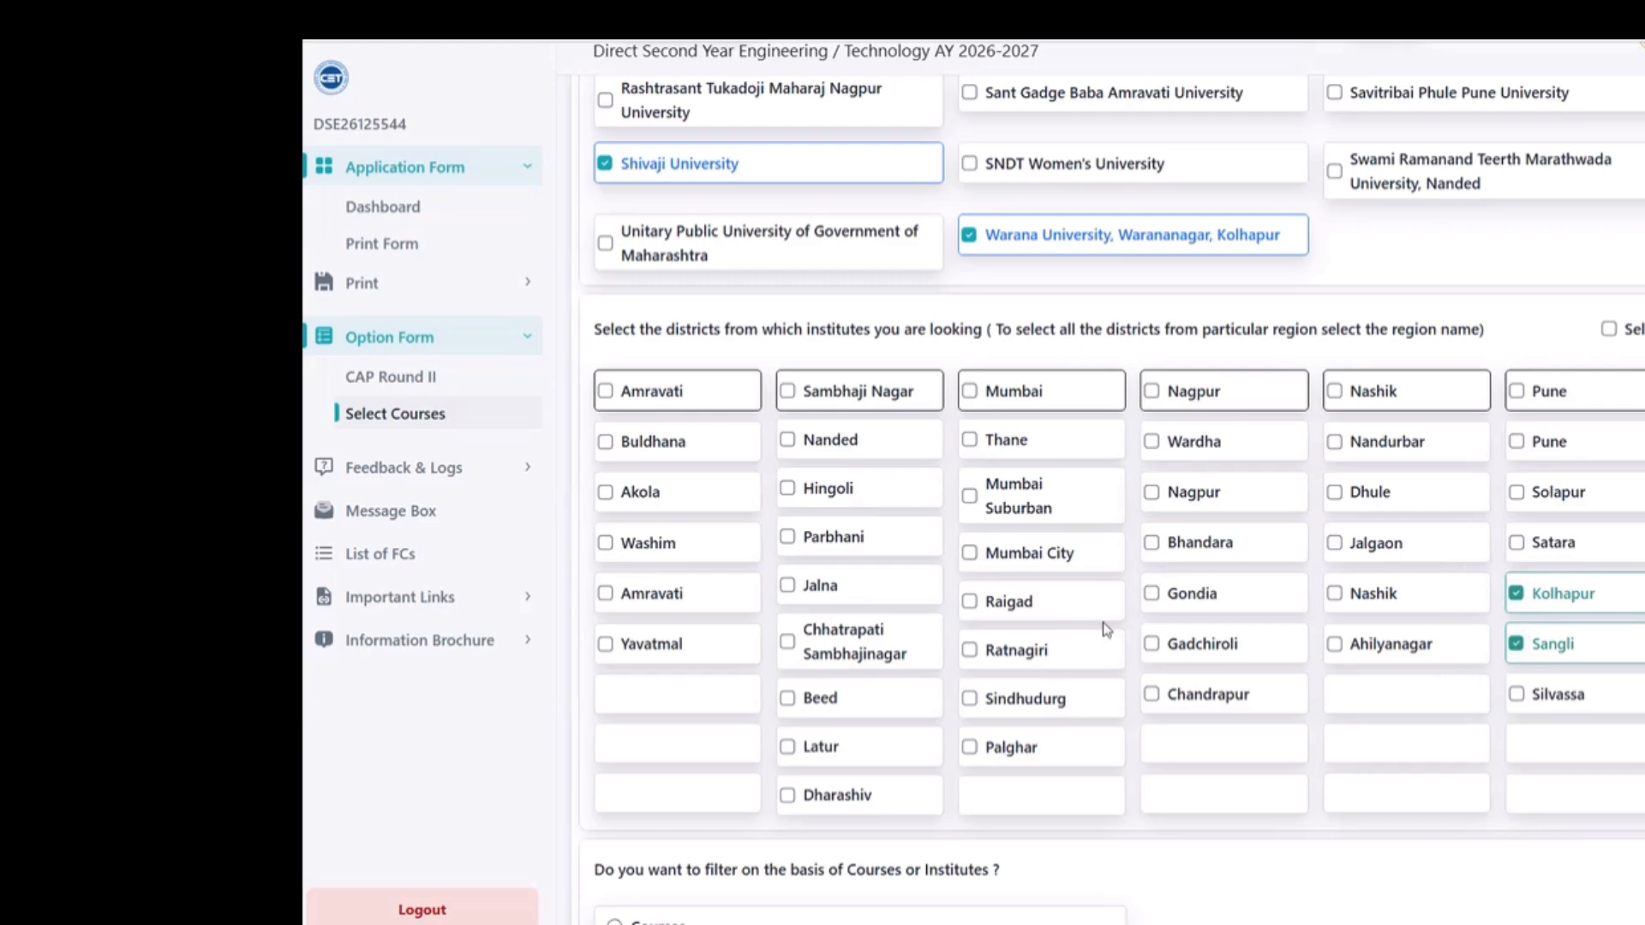
click(1518, 443)
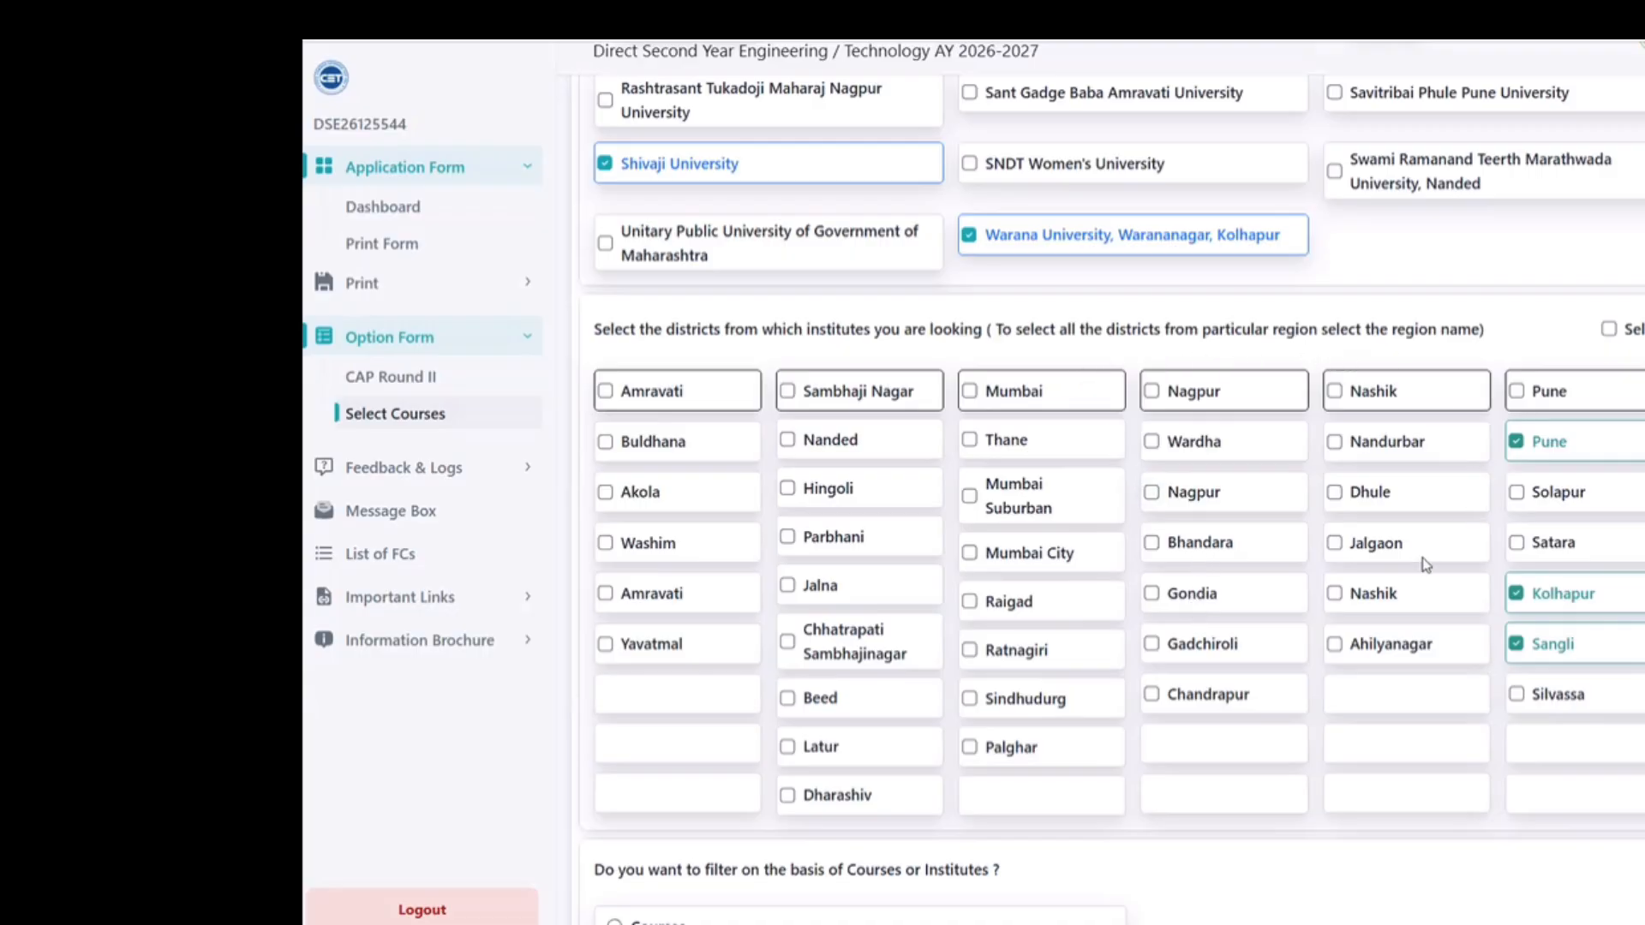
Choose to filter the options on the basis of Courses
scroll(1425, 563, up, 4)
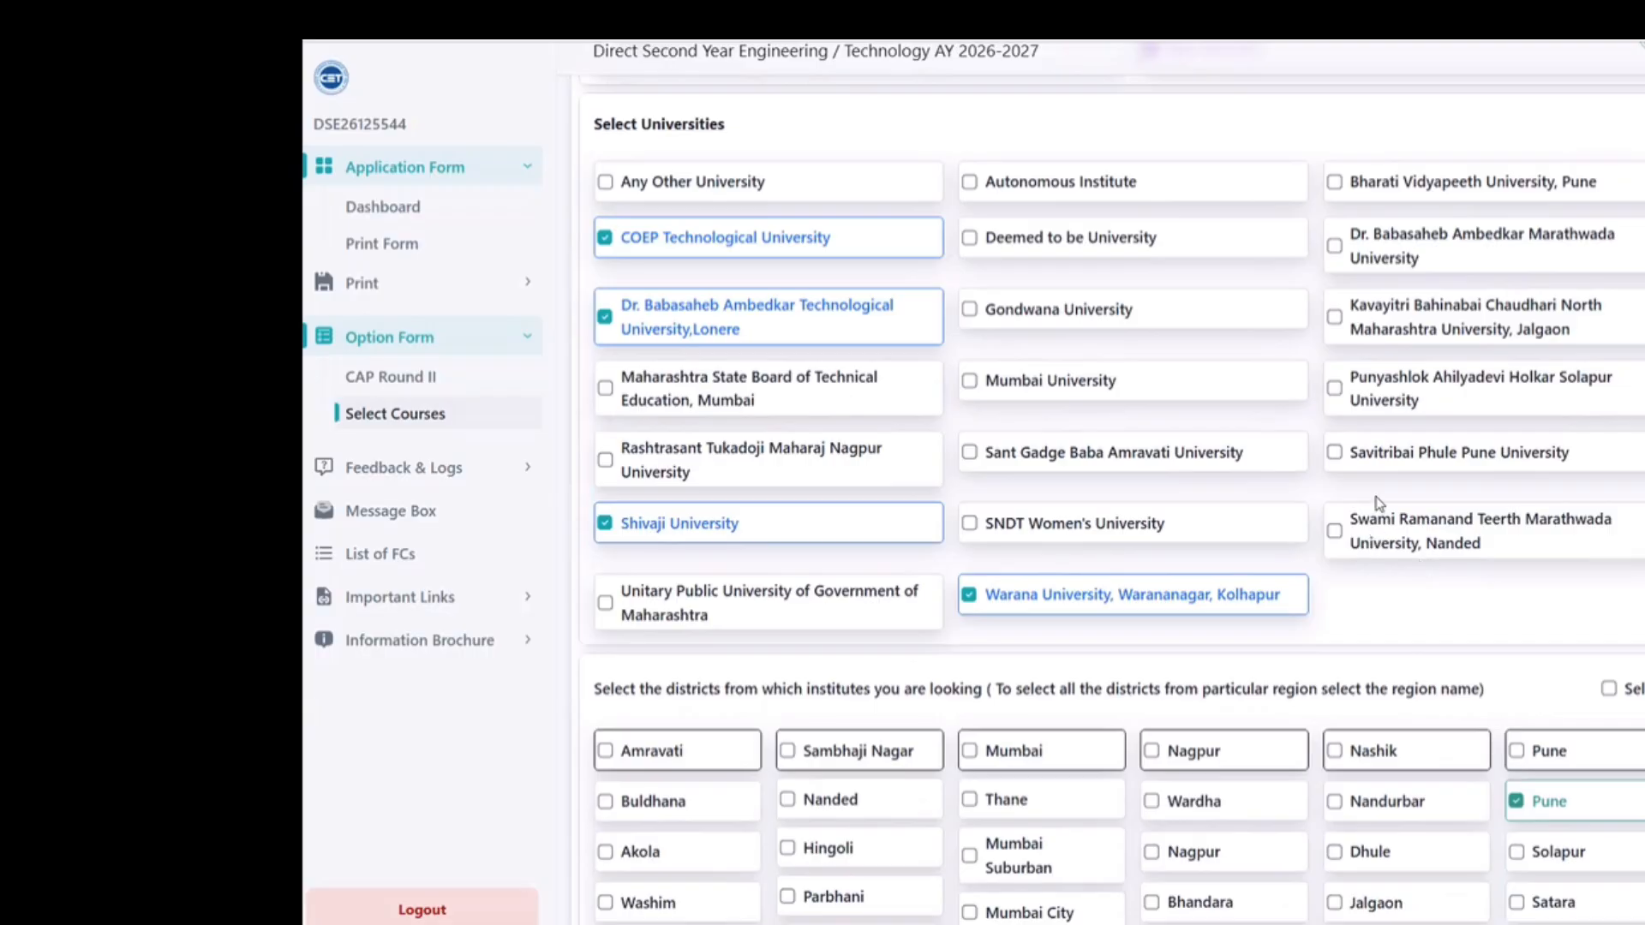
scroll(1380, 504, down, 5)
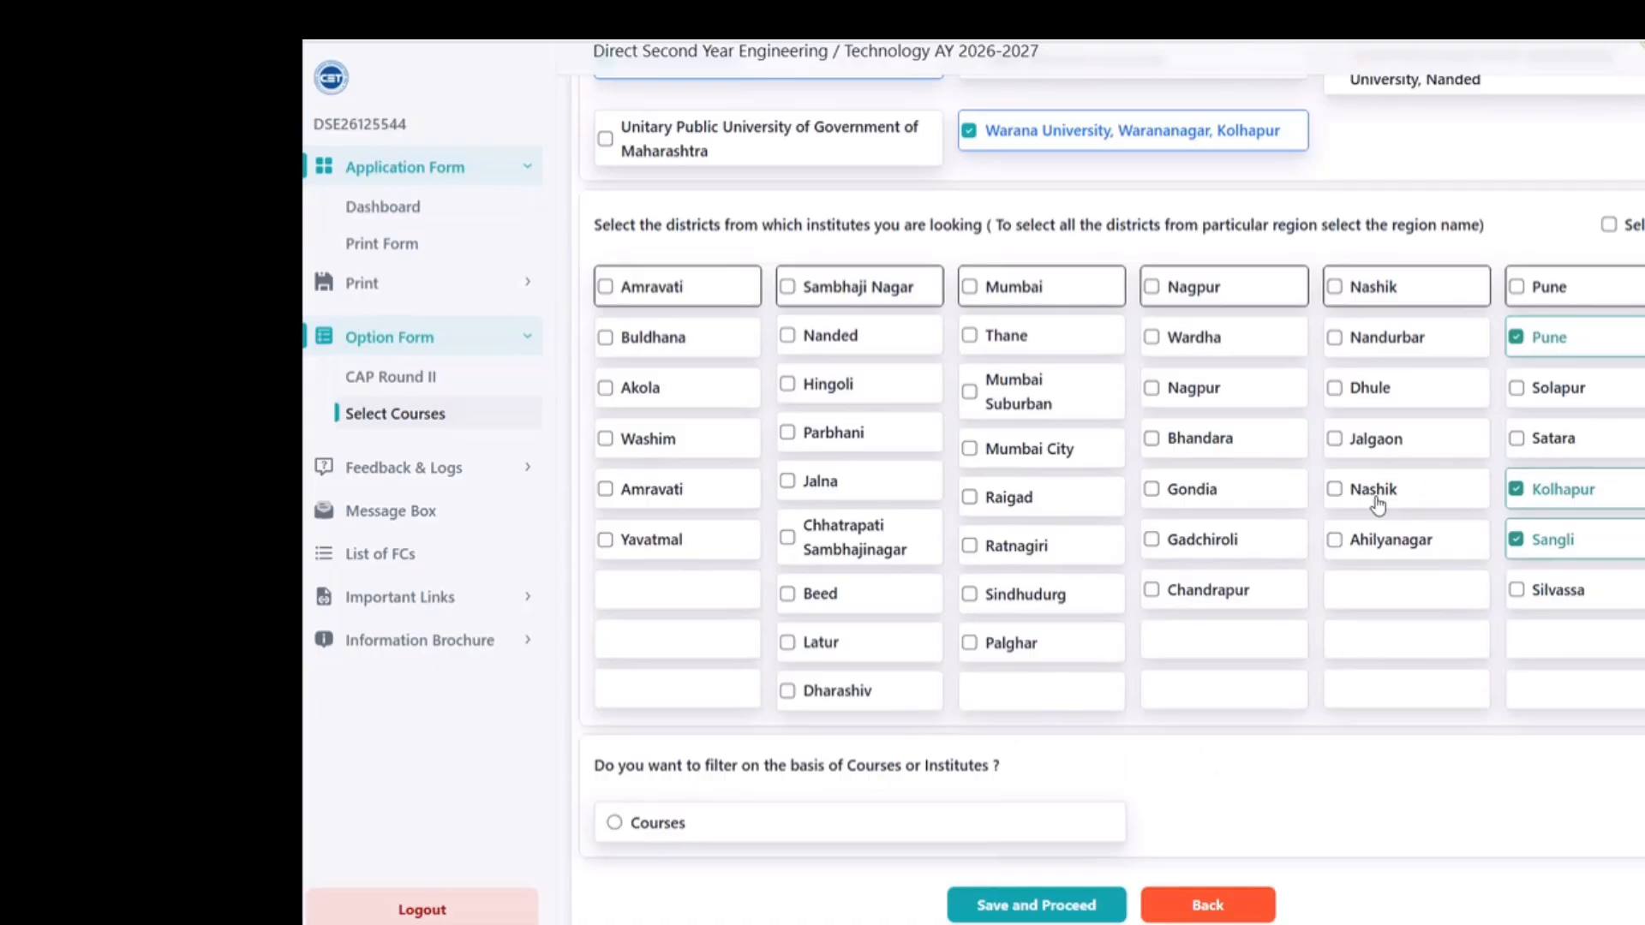
click(614, 824)
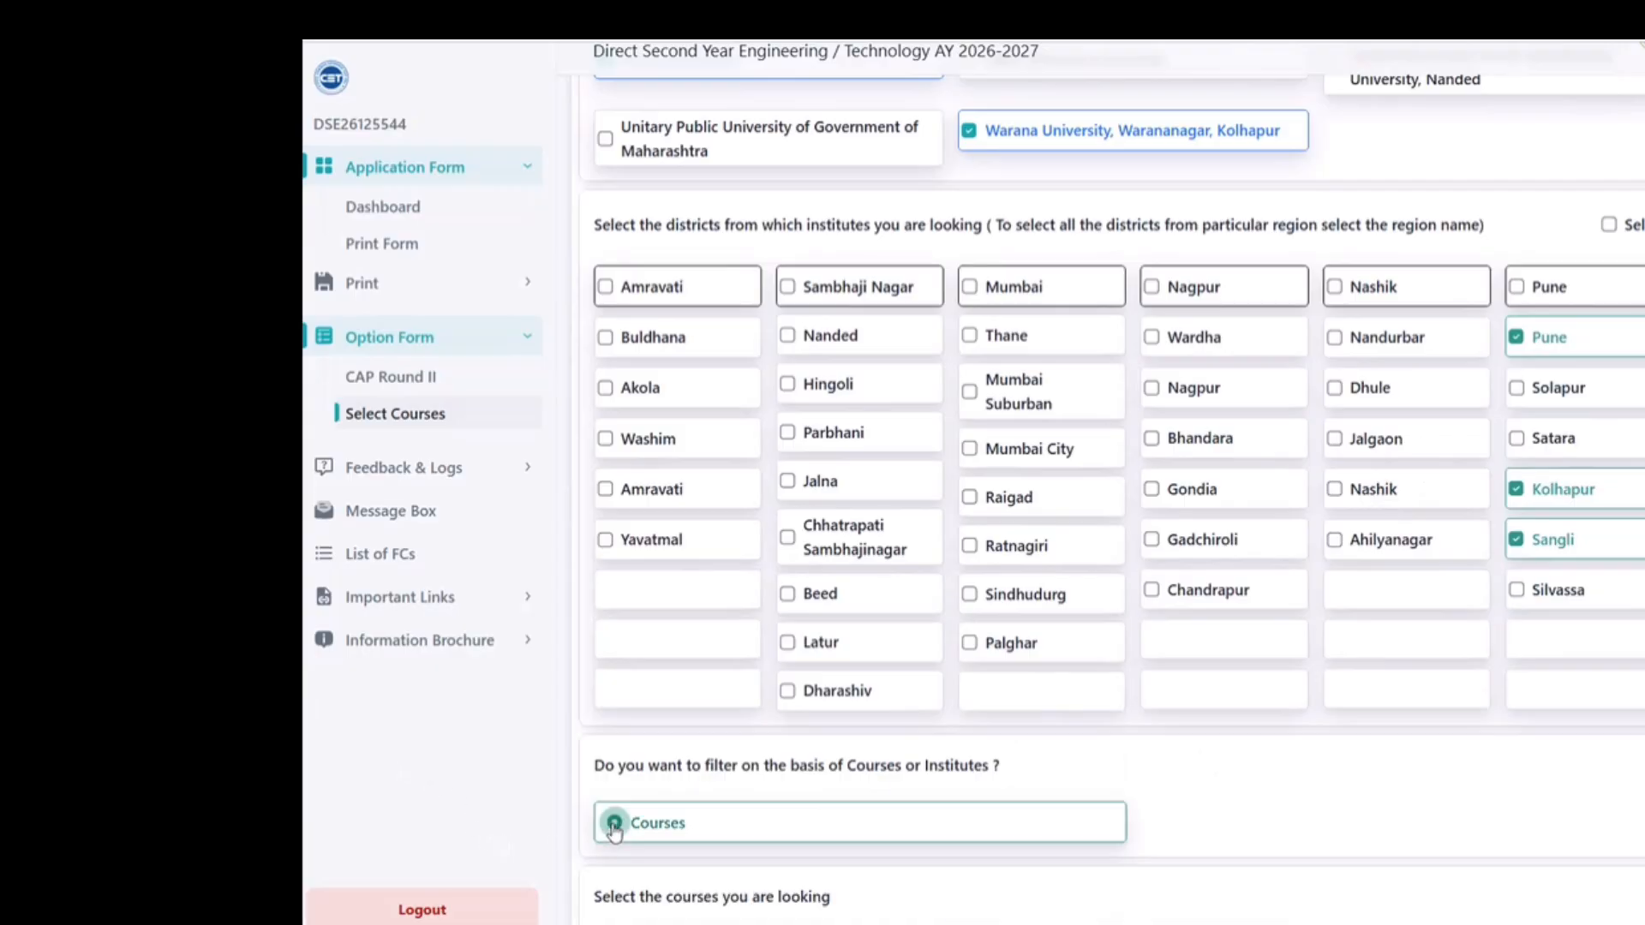
Select 612-Mechanical Engineering as the course to filter the options by
scroll(883, 805, down, 4)
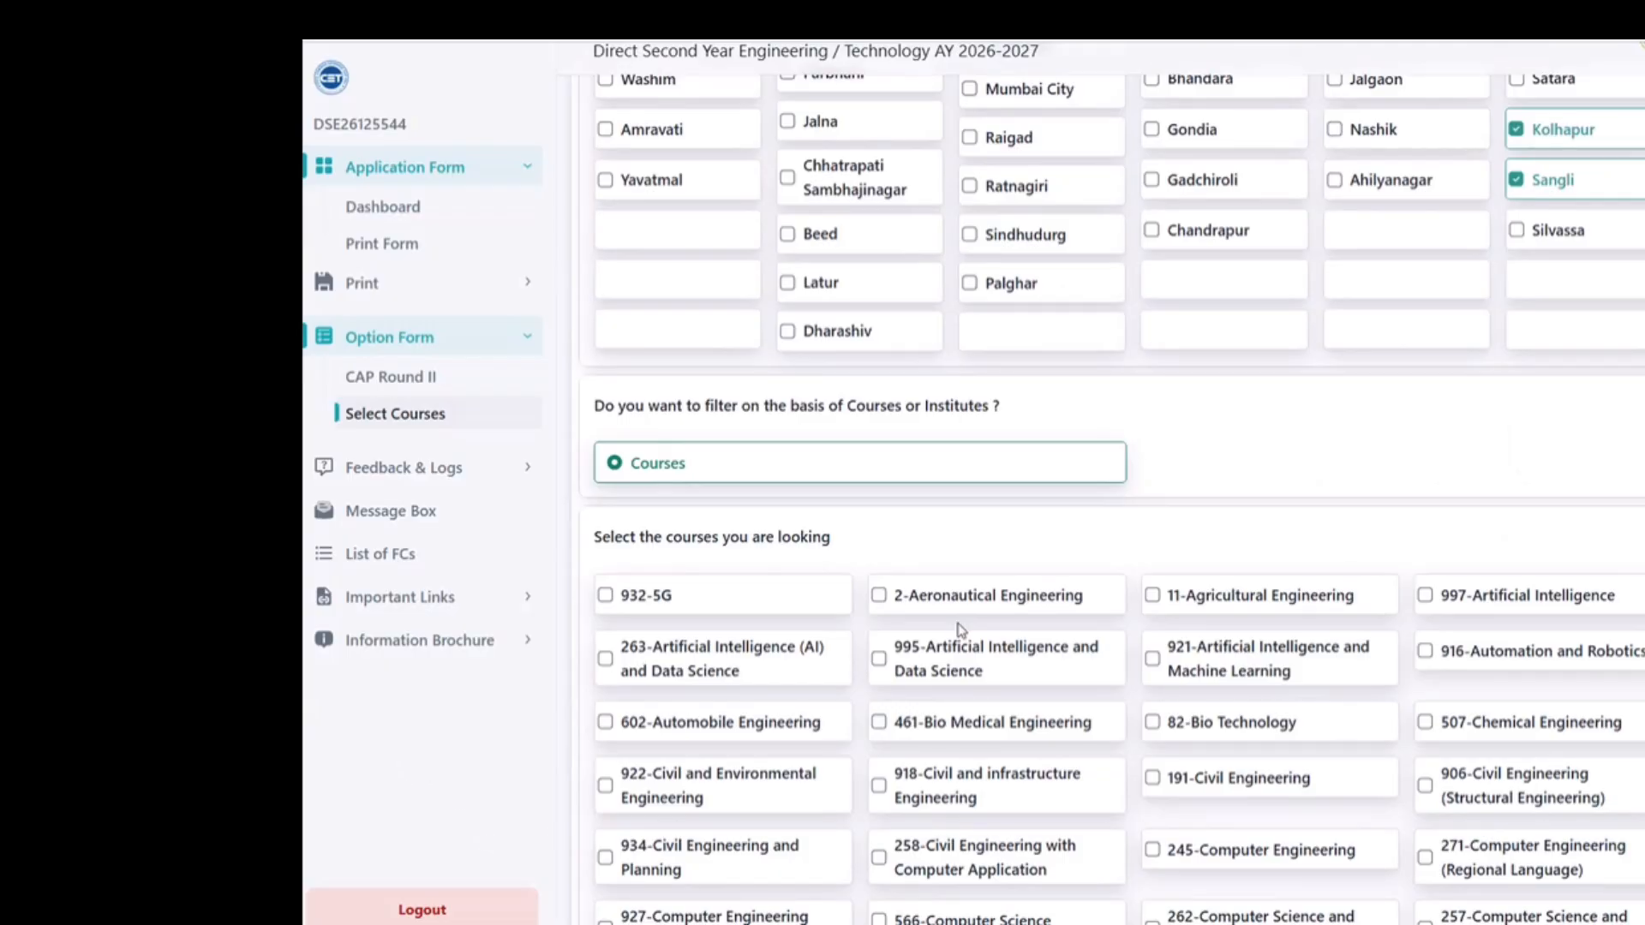
scroll(960, 630, down, 2)
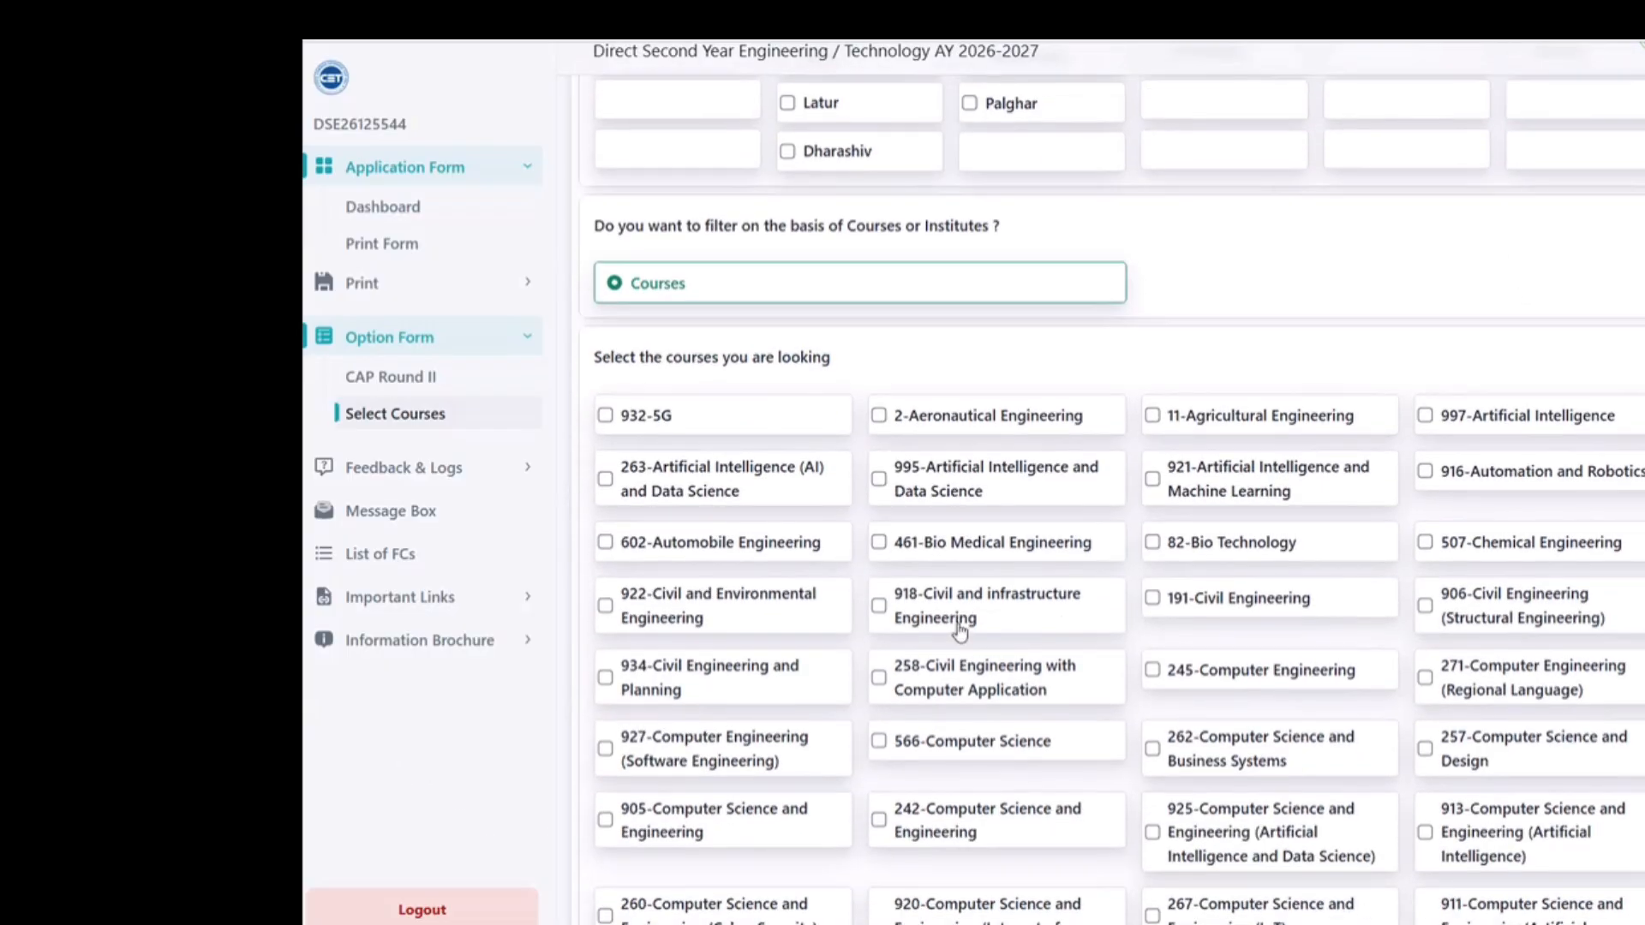
scroll(960, 630, down, 2)
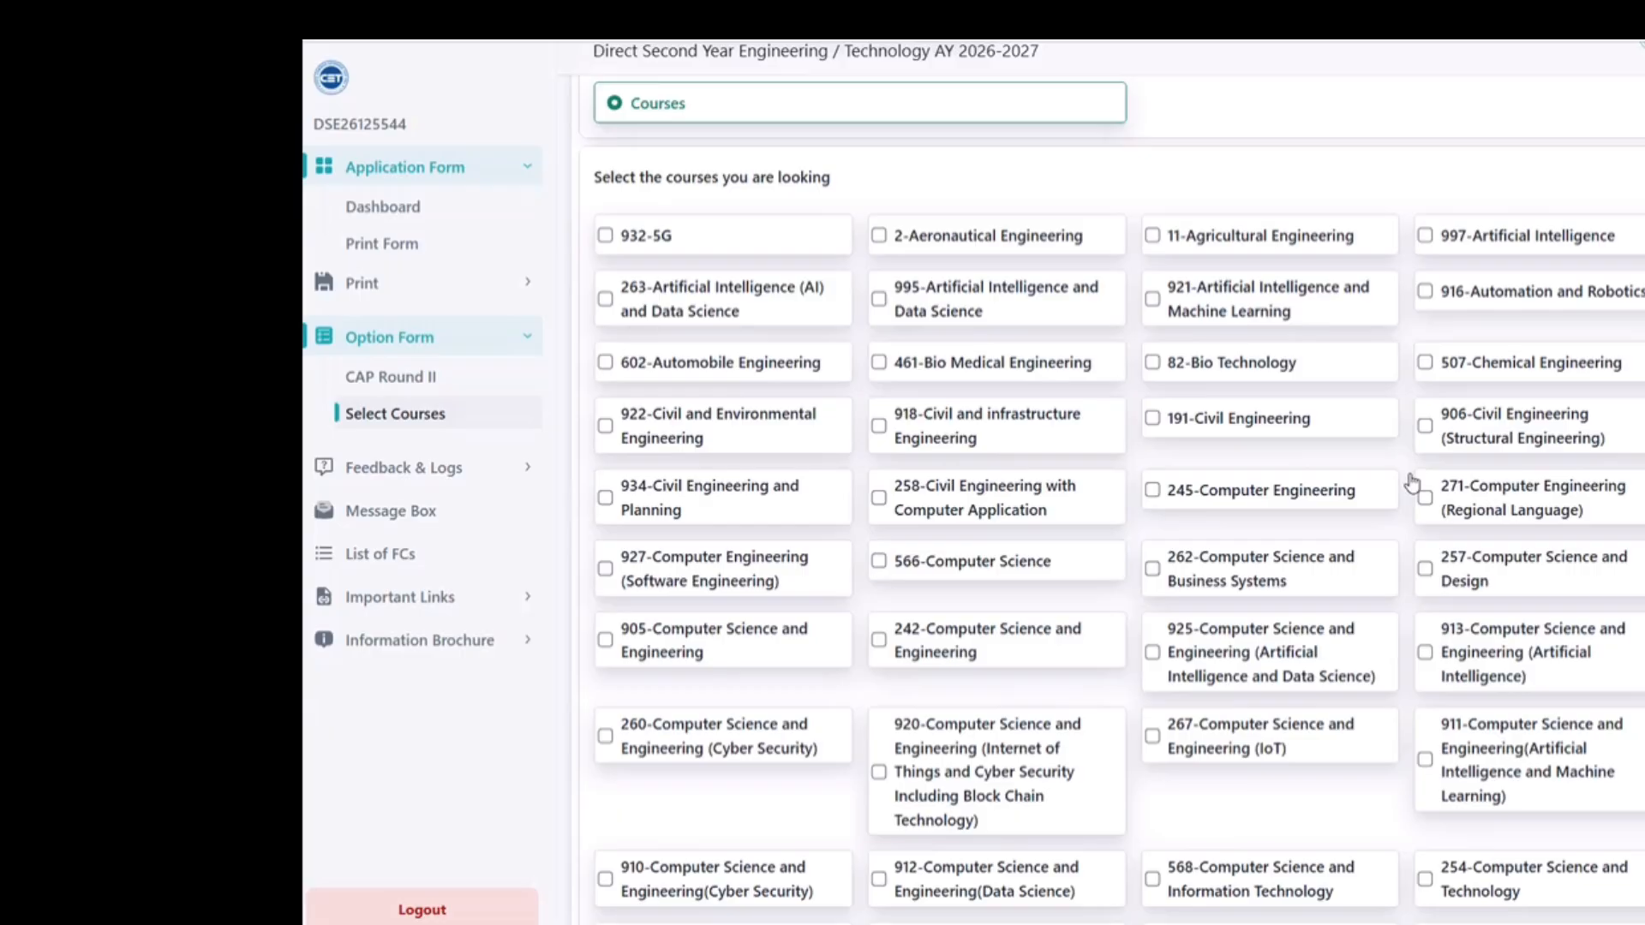
scroll(1412, 482, down, 3)
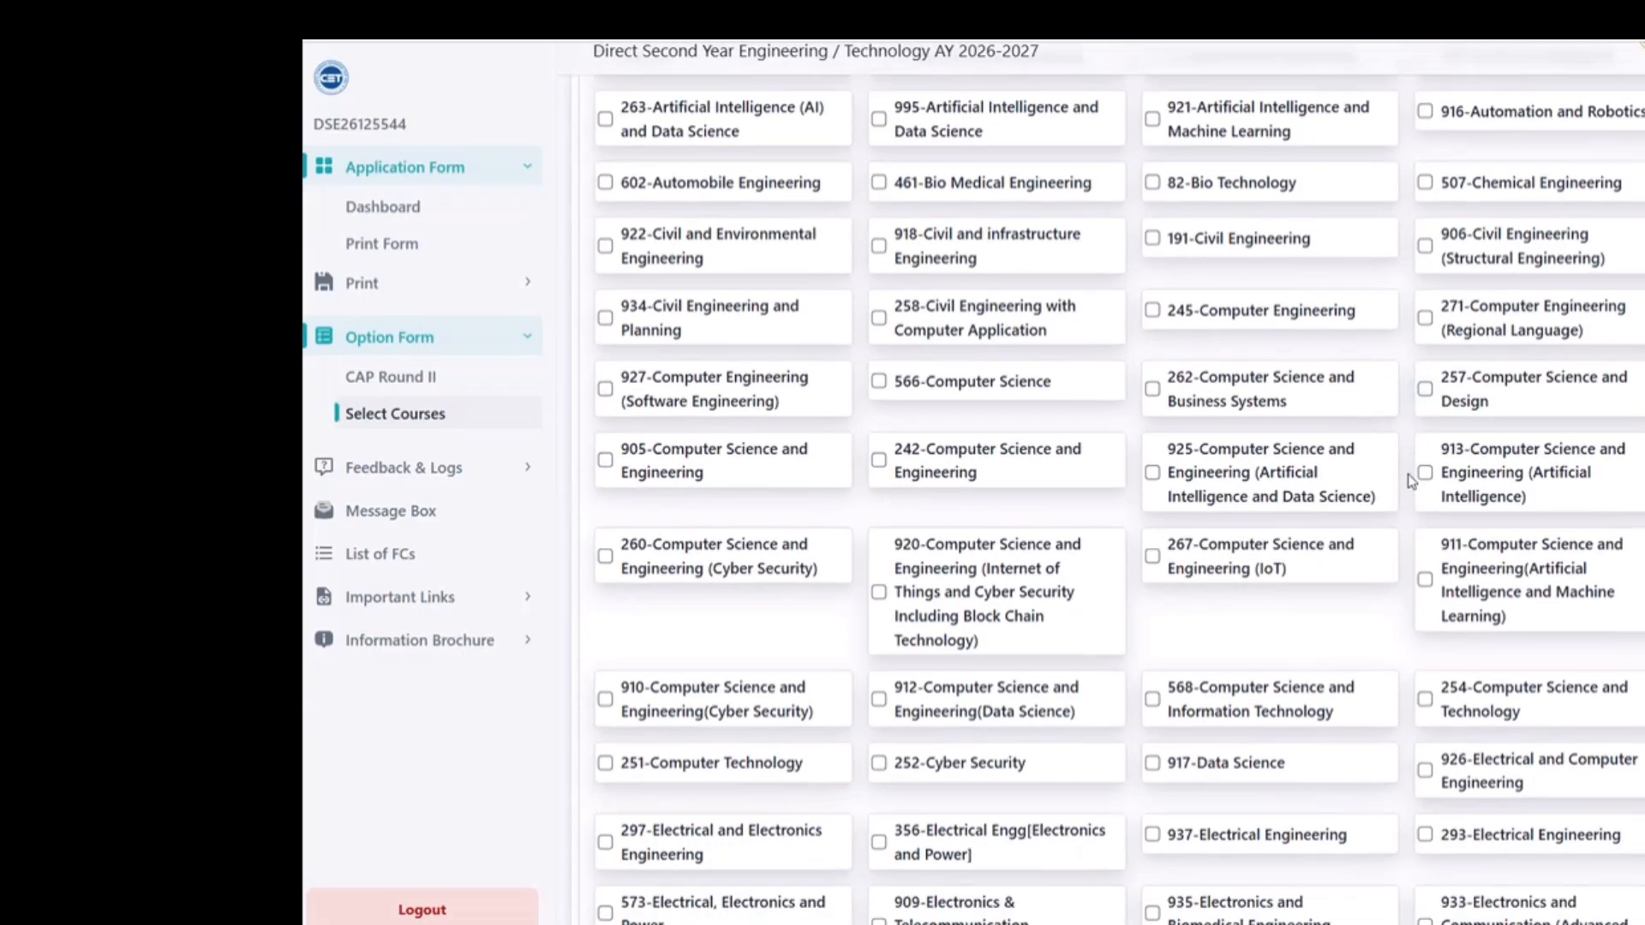
scroll(1412, 483, down, 1)
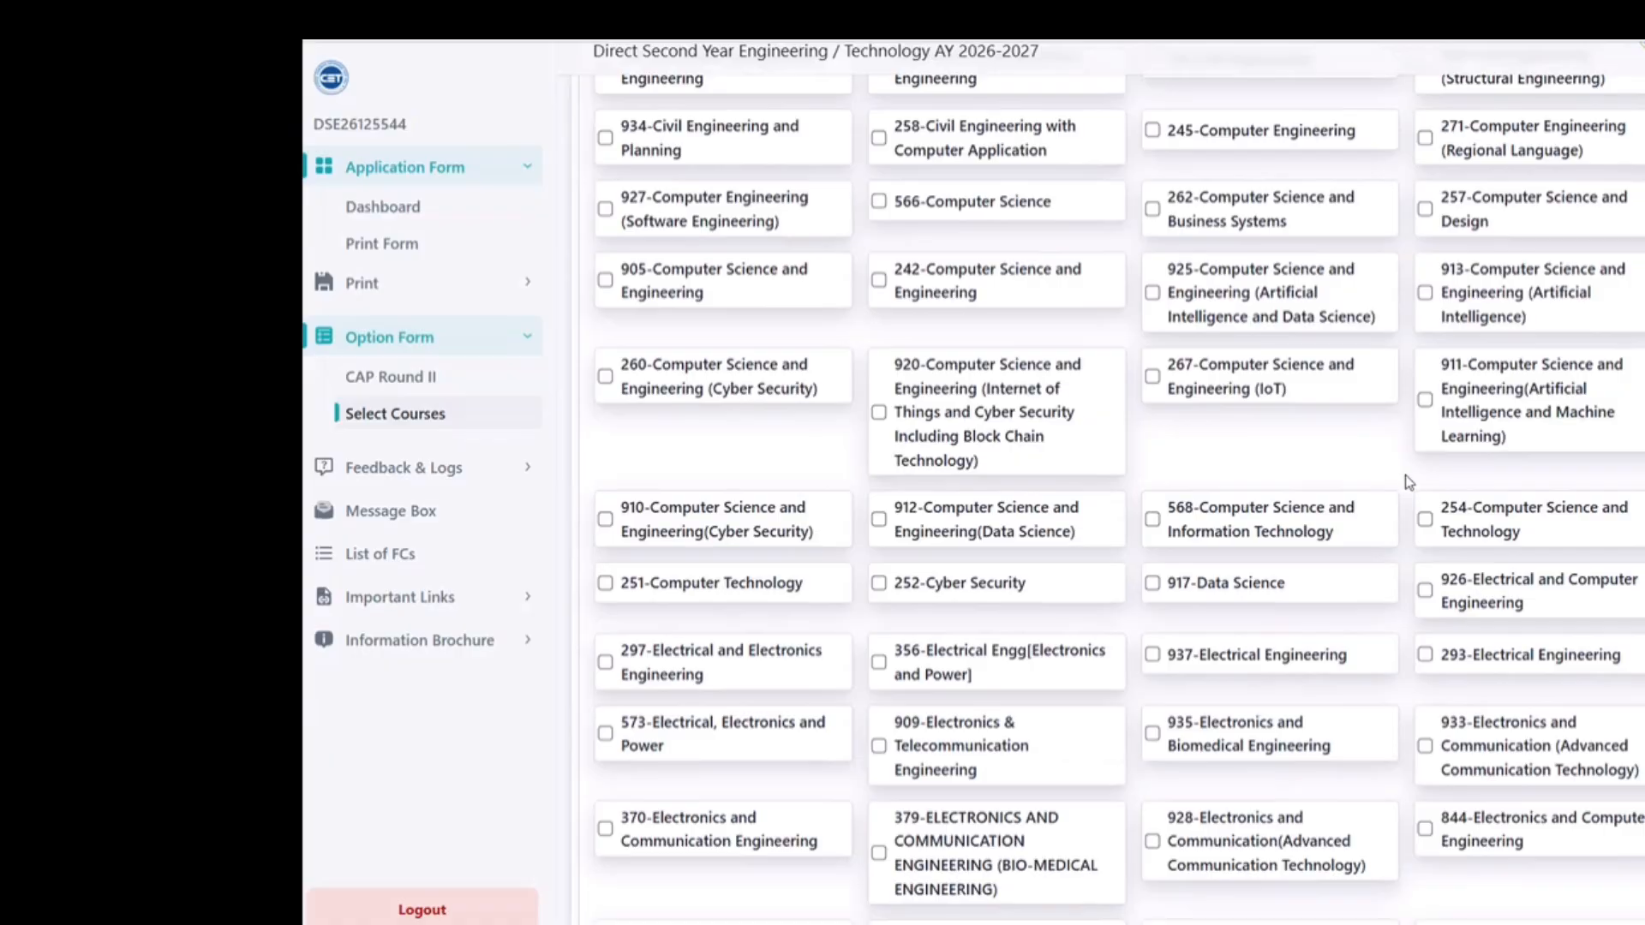
scroll(1404, 561, up, 3)
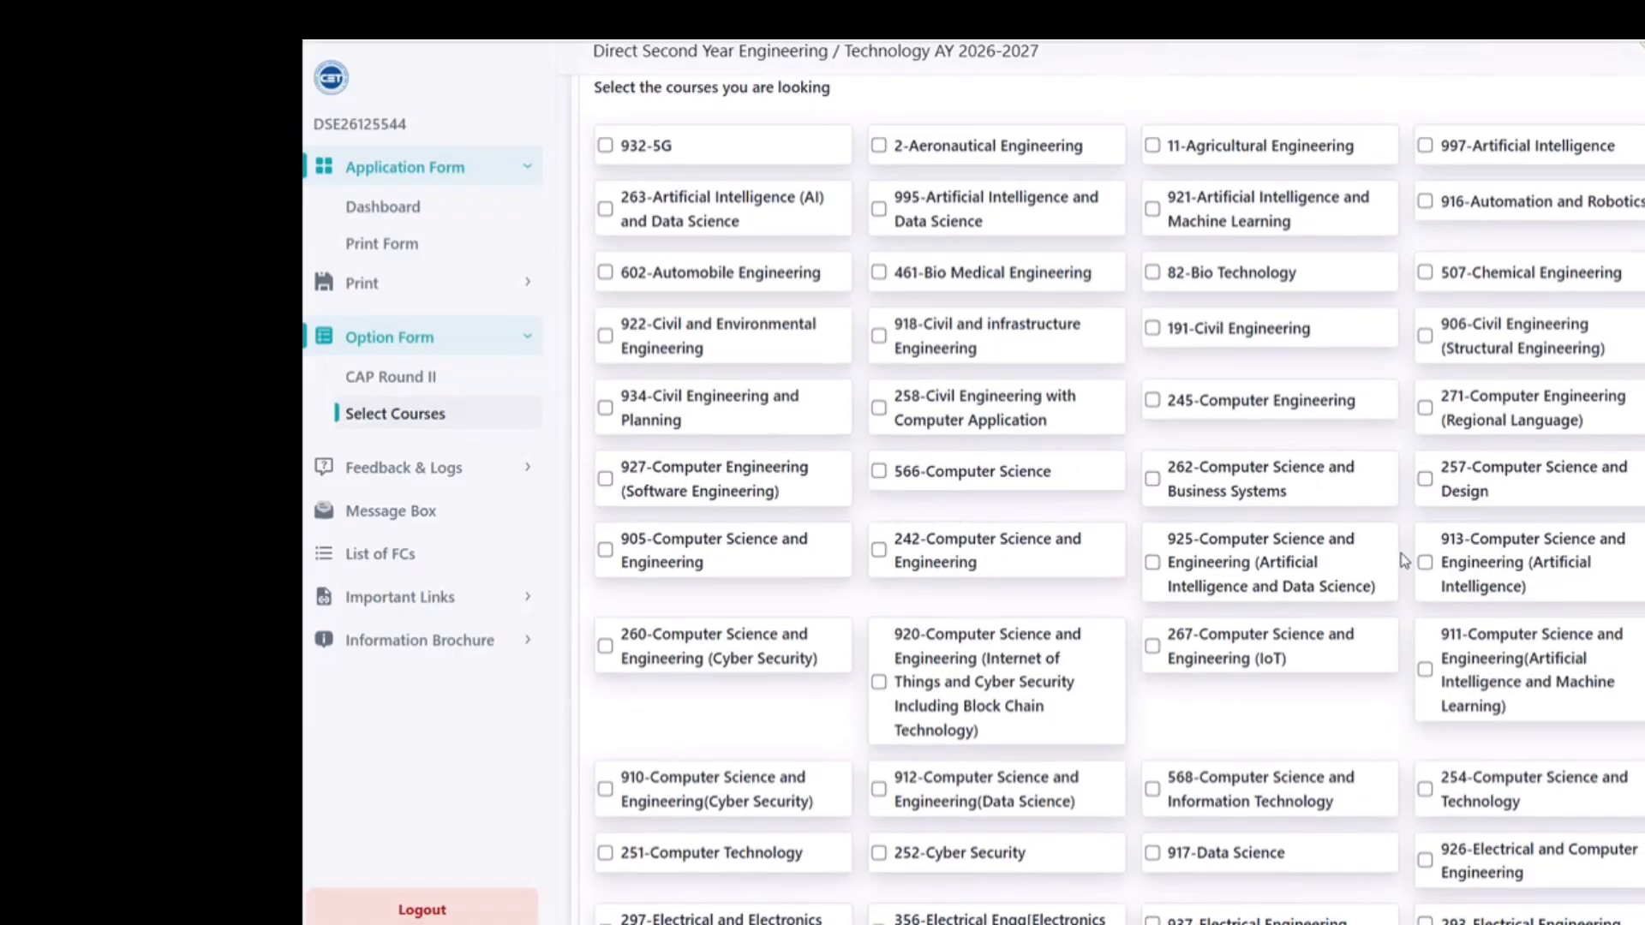
scroll(1403, 561, up, 1)
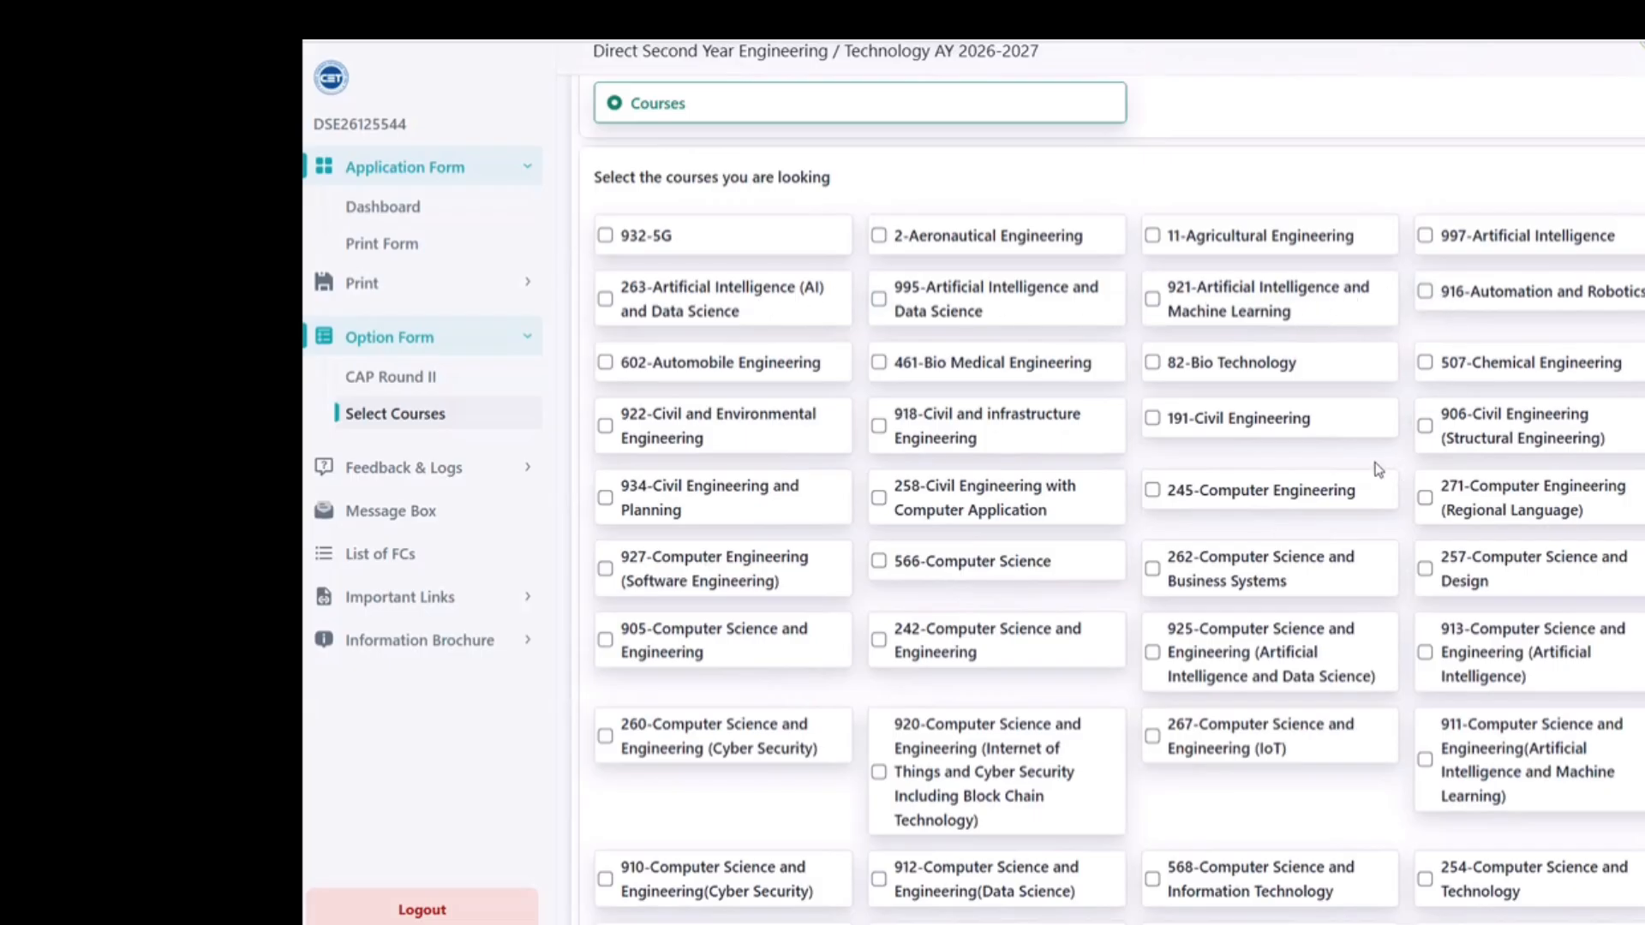
scroll(1401, 433, down, 3)
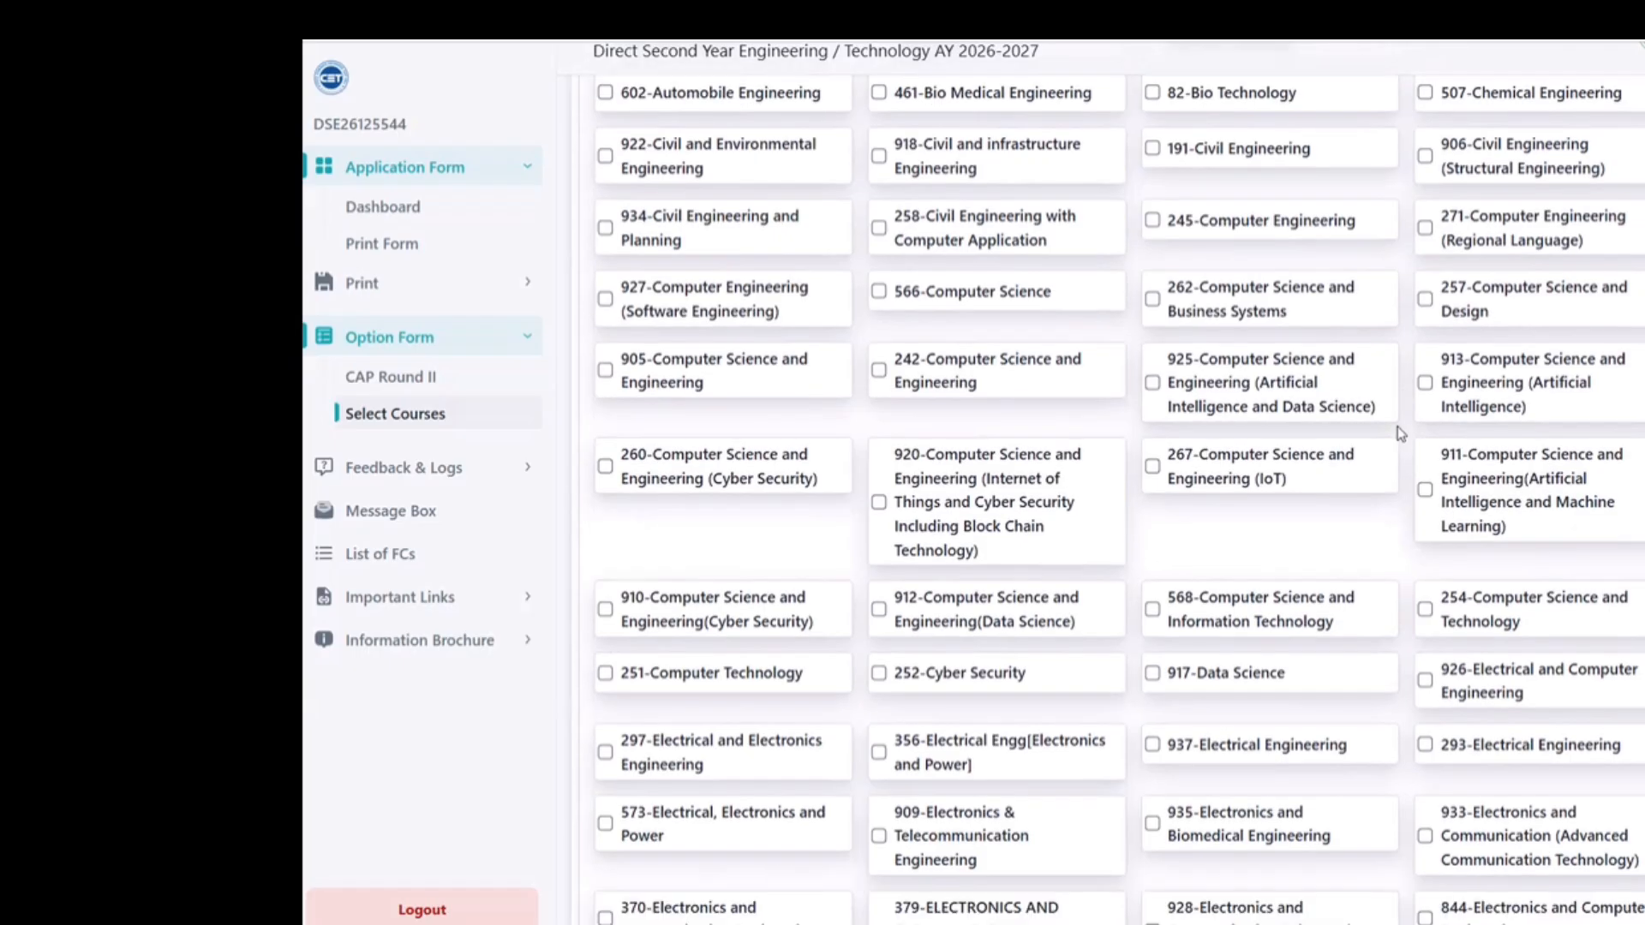
scroll(1401, 432, down, 3)
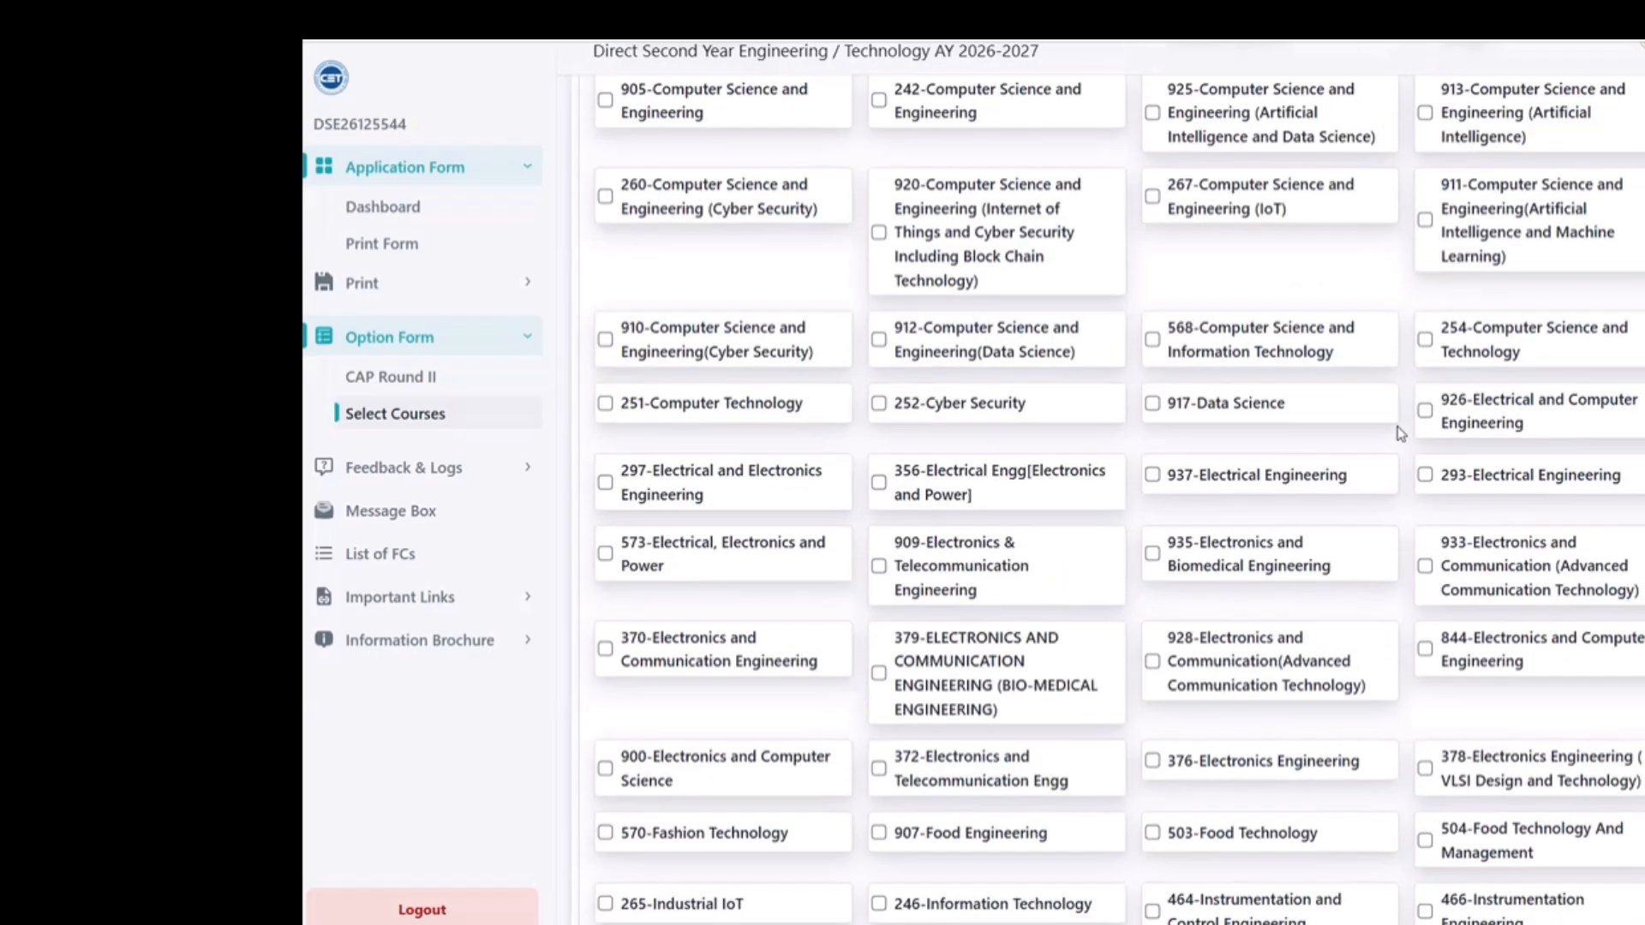
scroll(1401, 433, down, 3)
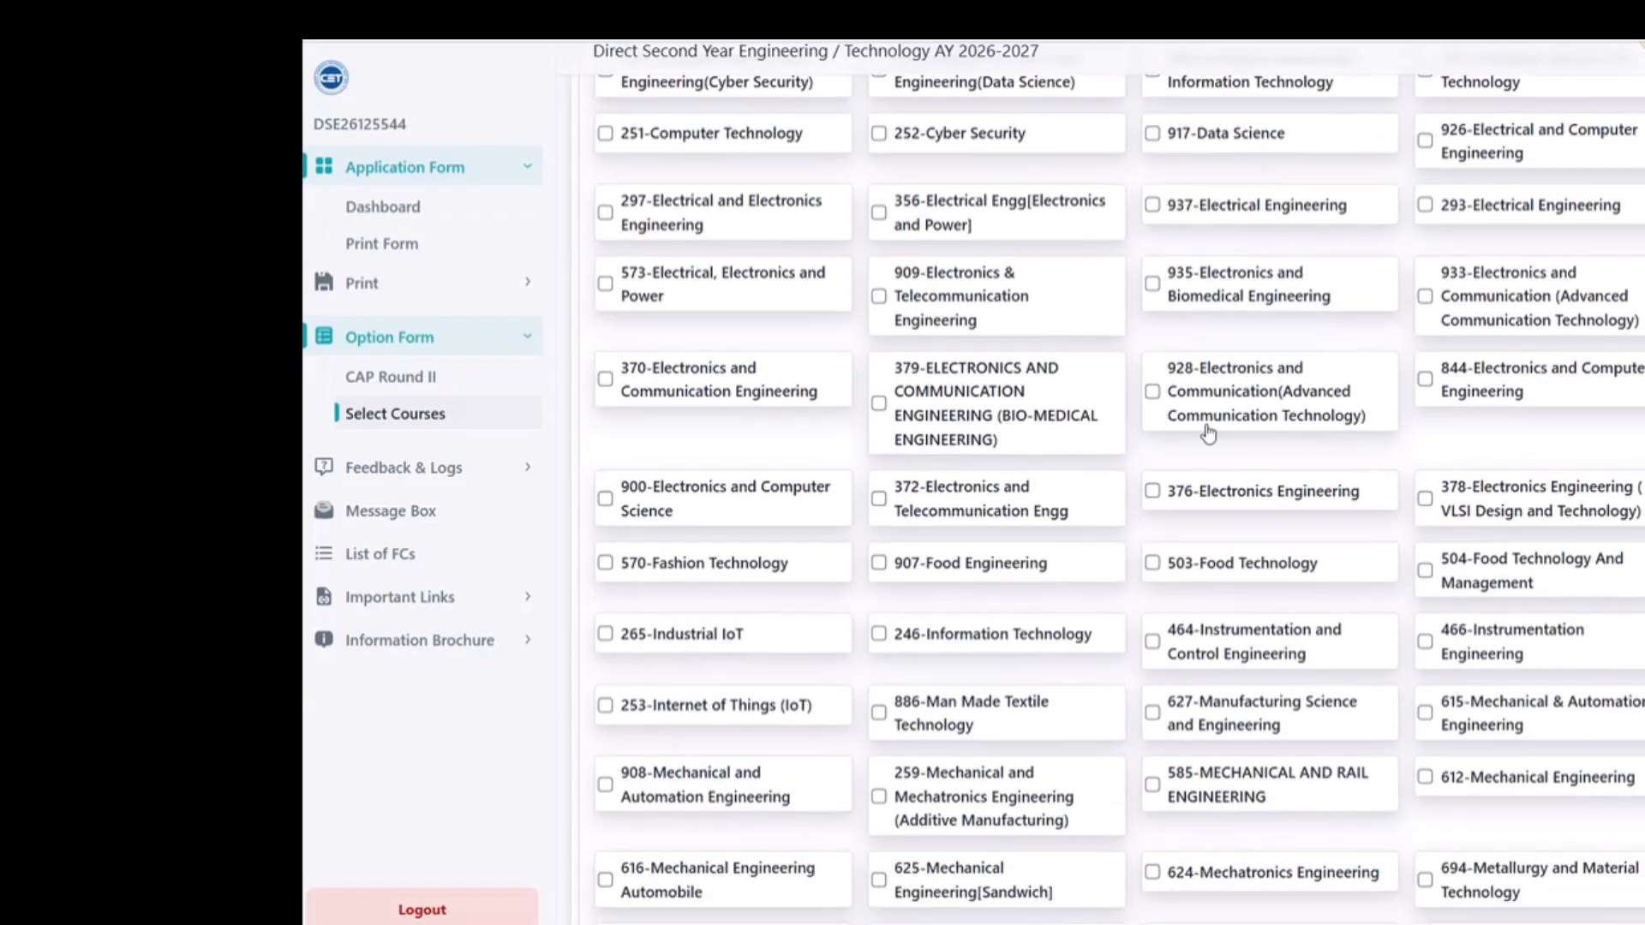
click(1427, 780)
Save the filter selections and proceed to the institute list
scroll(1272, 517, down, 5)
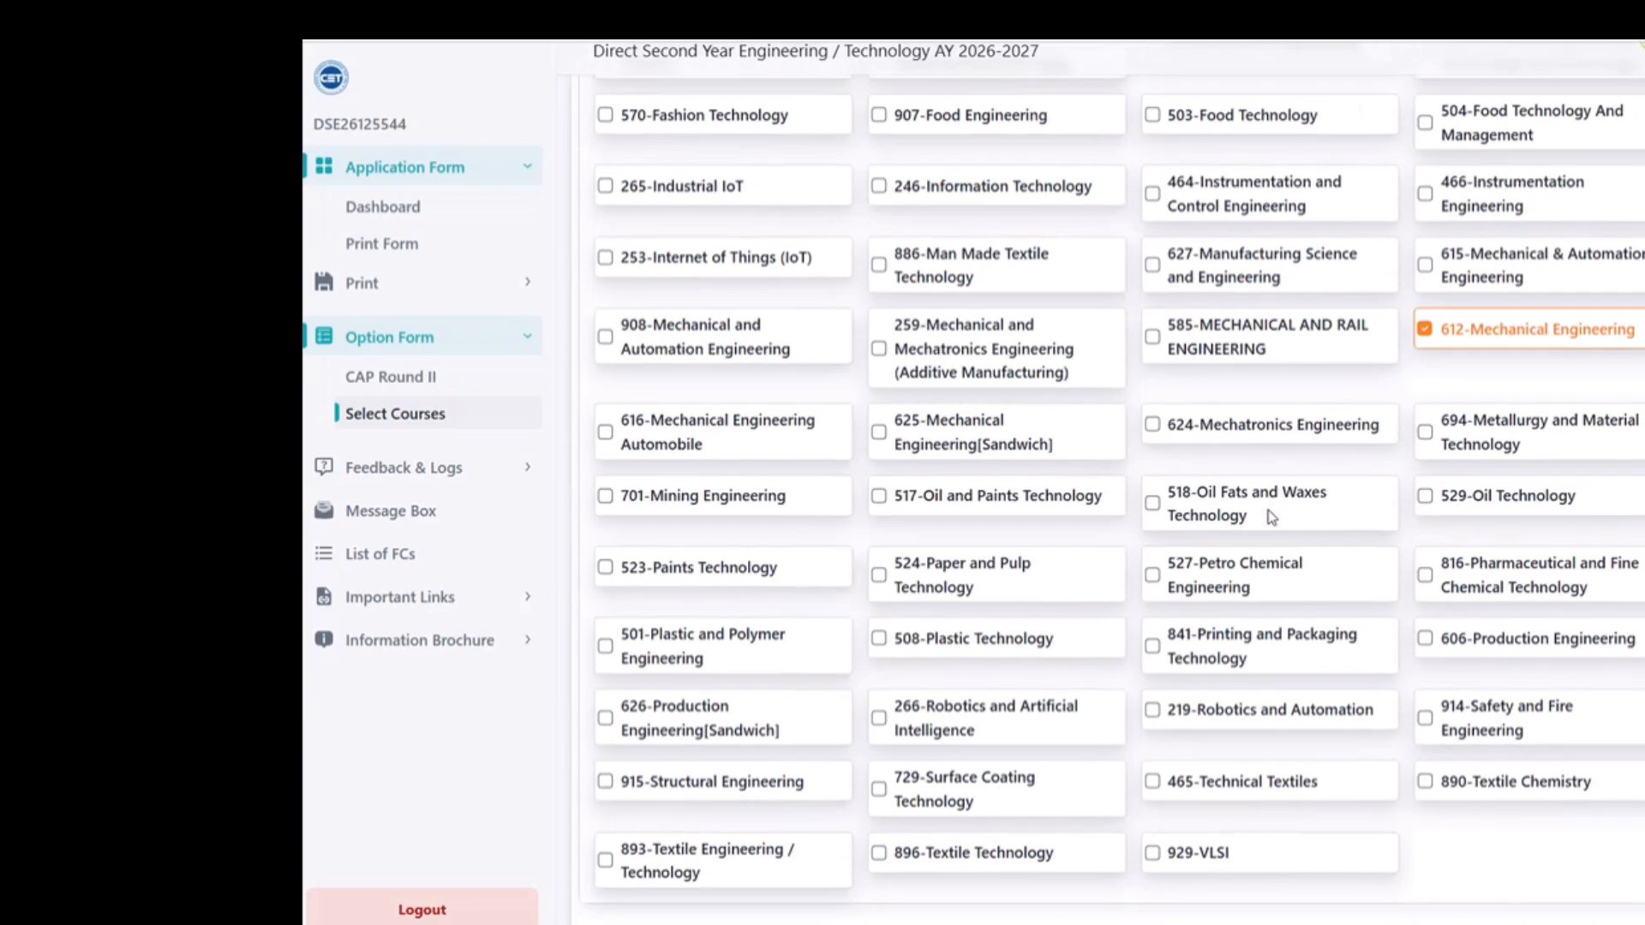
scroll(1272, 517, down, 1)
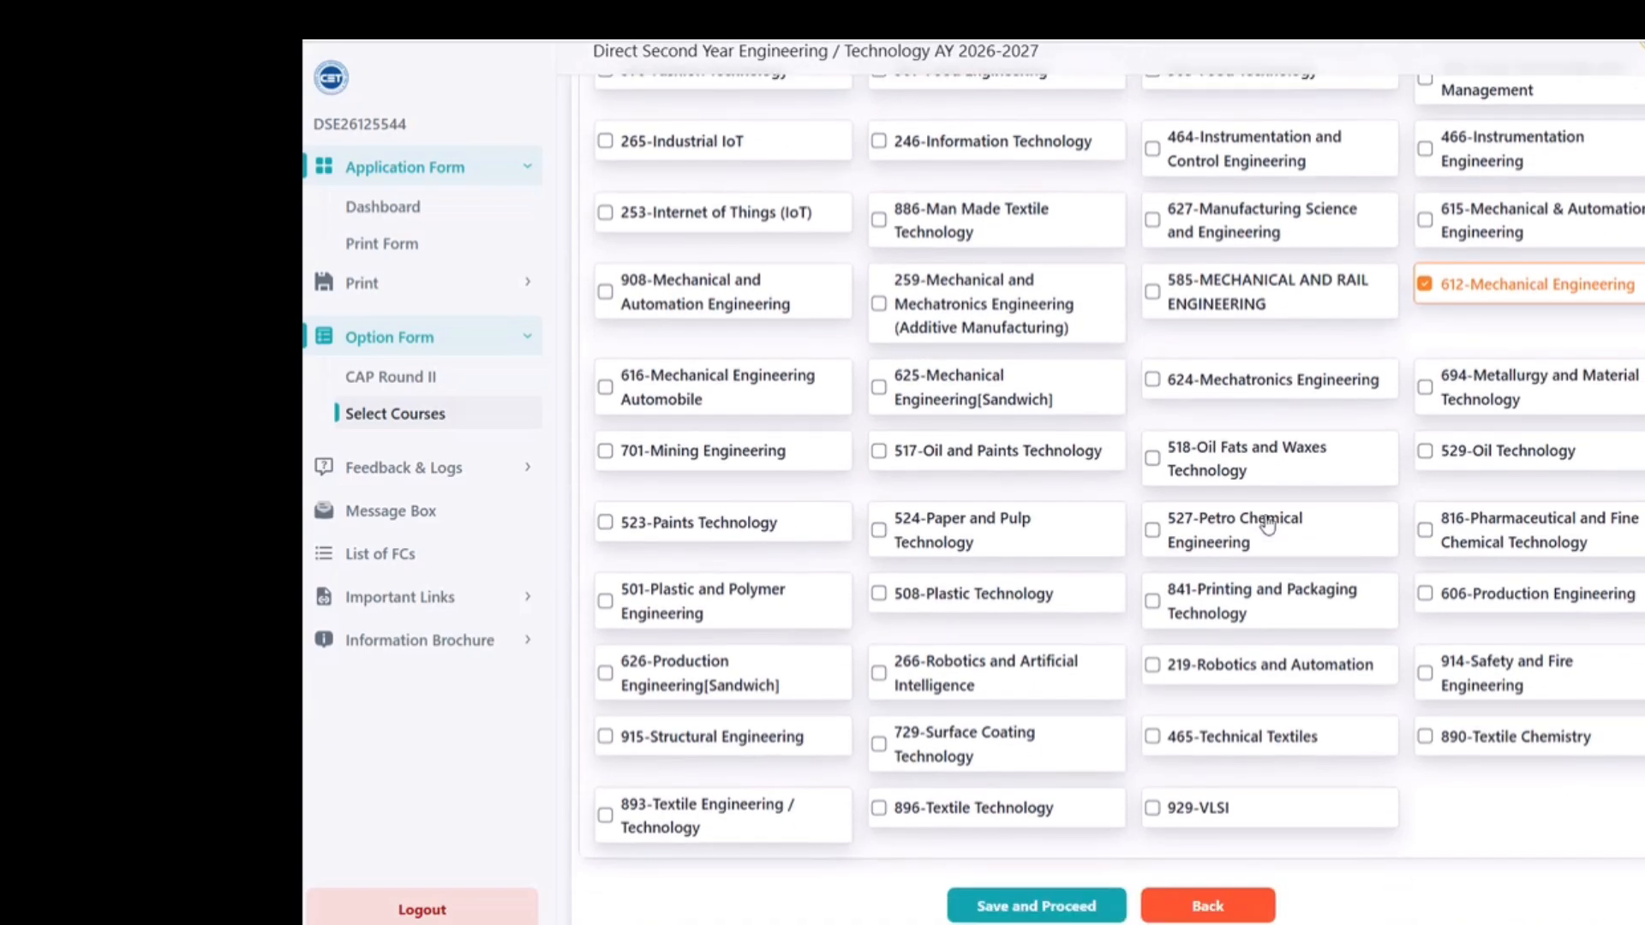
click(1047, 908)
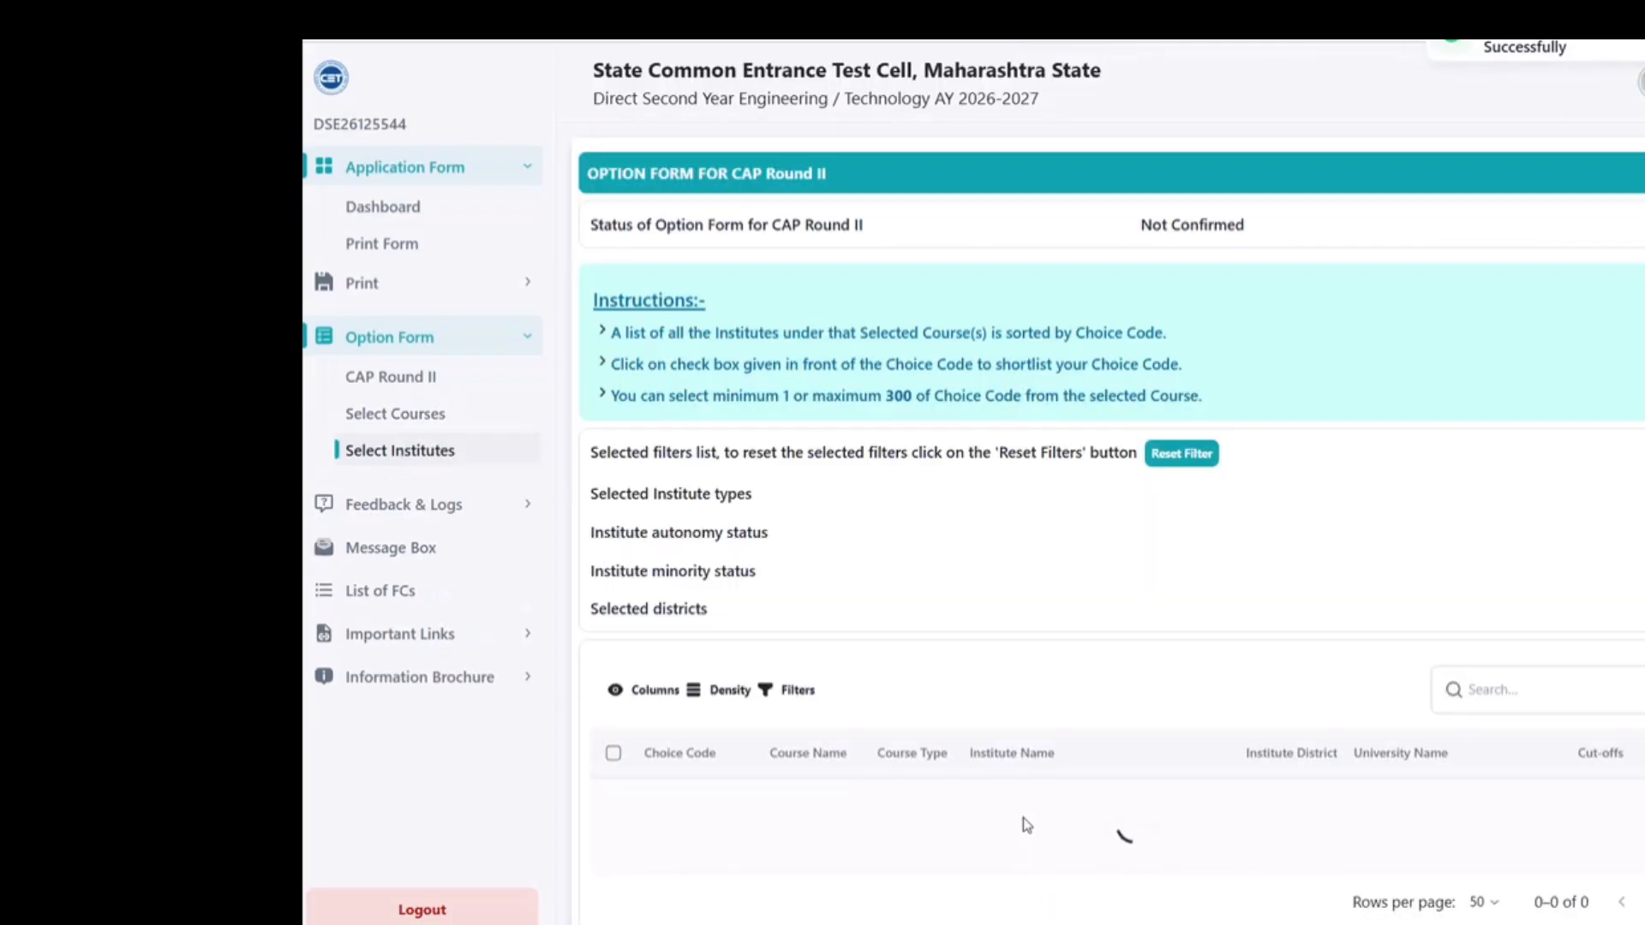
Review the listed Mechanical Engineering institutes and the summary of selected filters
scroll(1072, 722, down, 9)
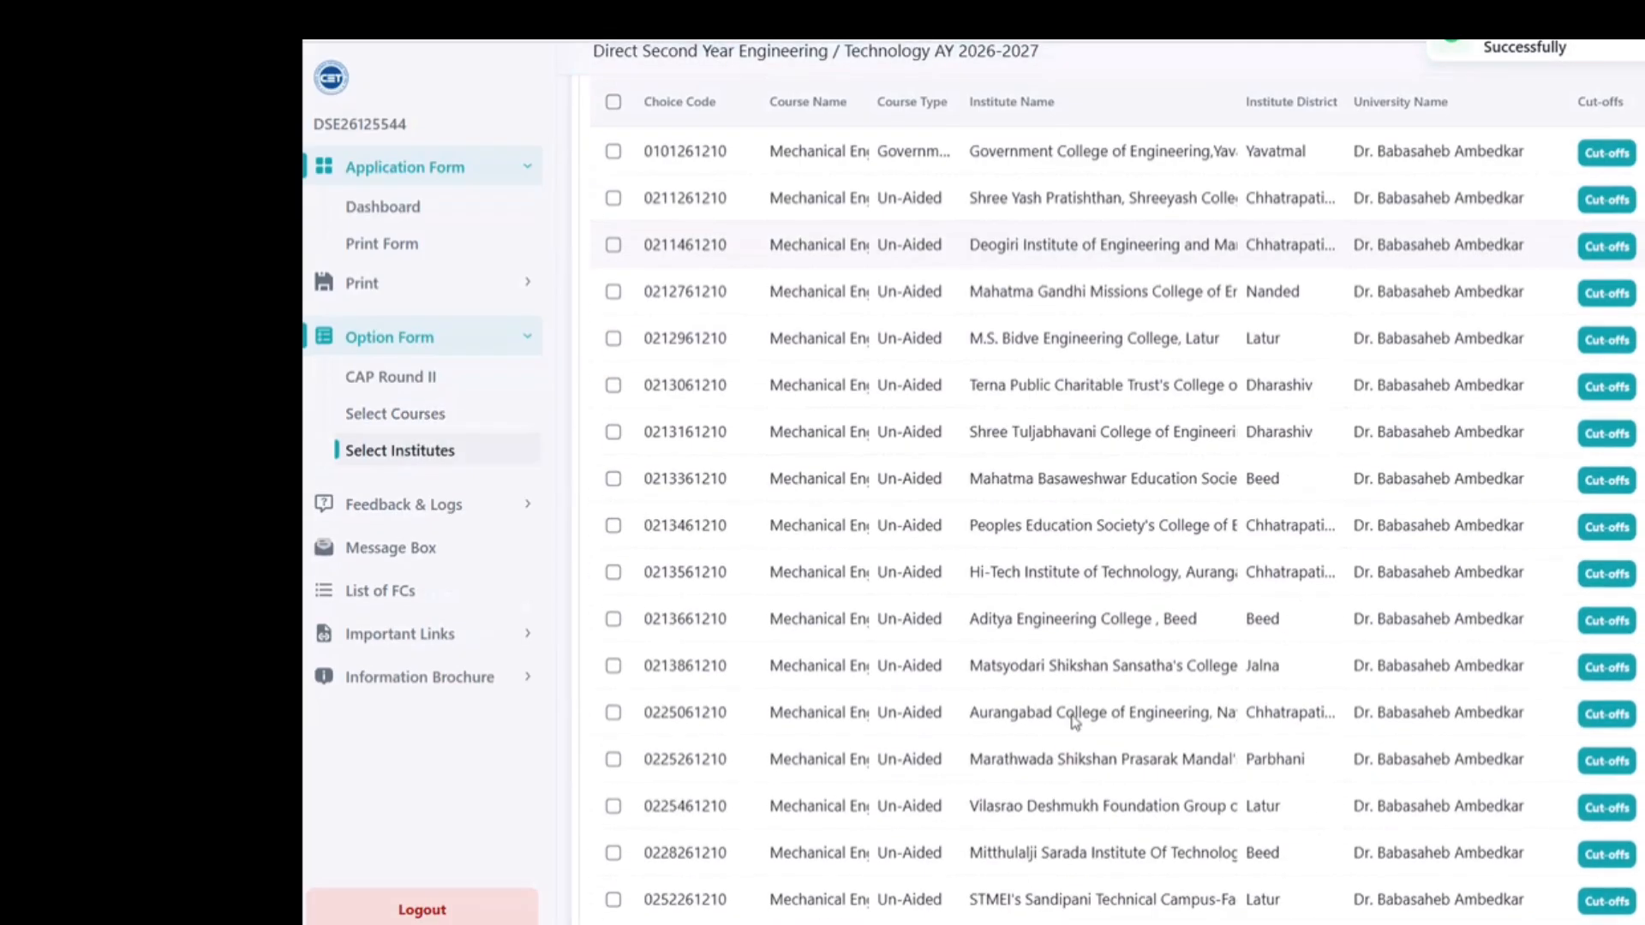
scroll(1075, 722, down, 16)
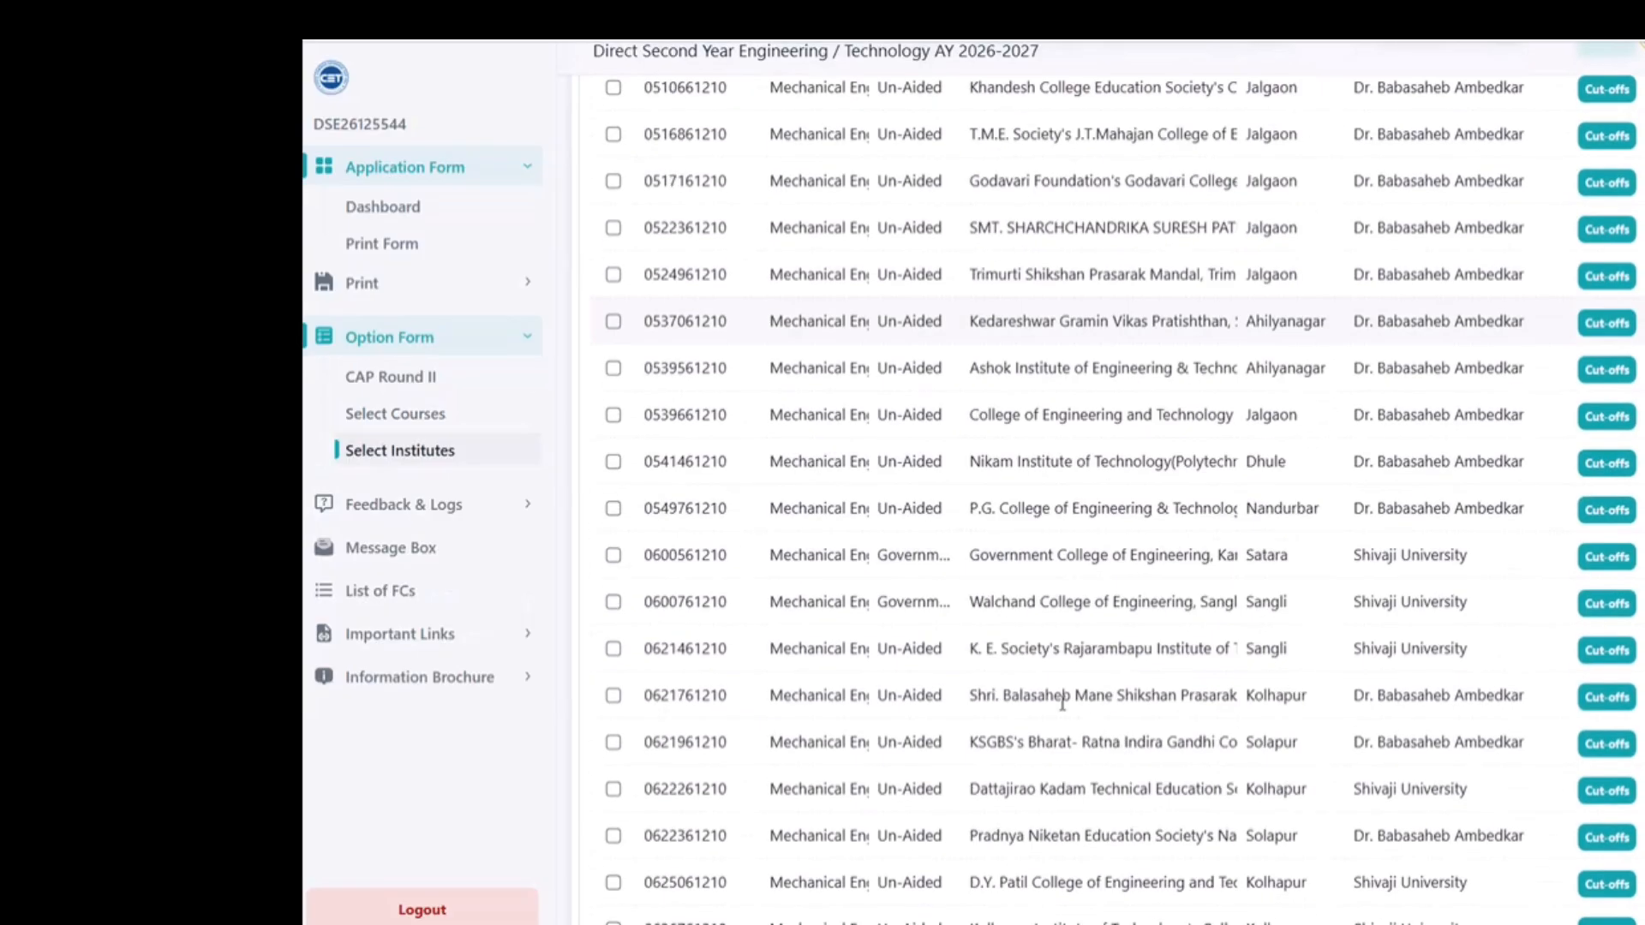
scroll(1063, 701, down, 4)
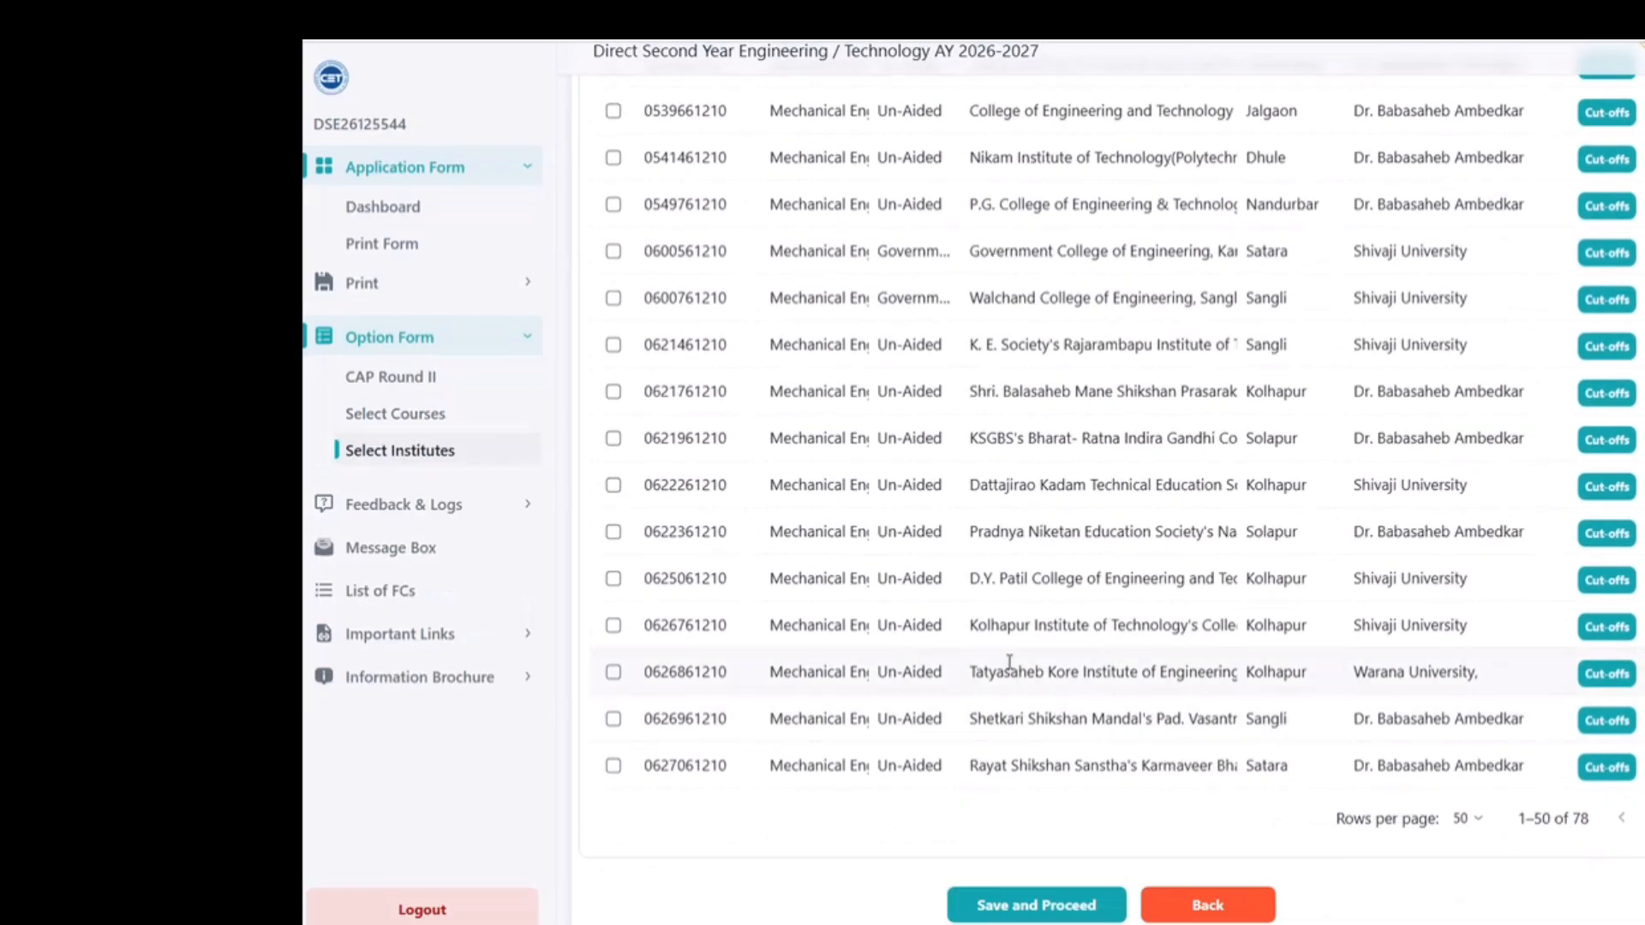
scroll(1010, 666, up, 15)
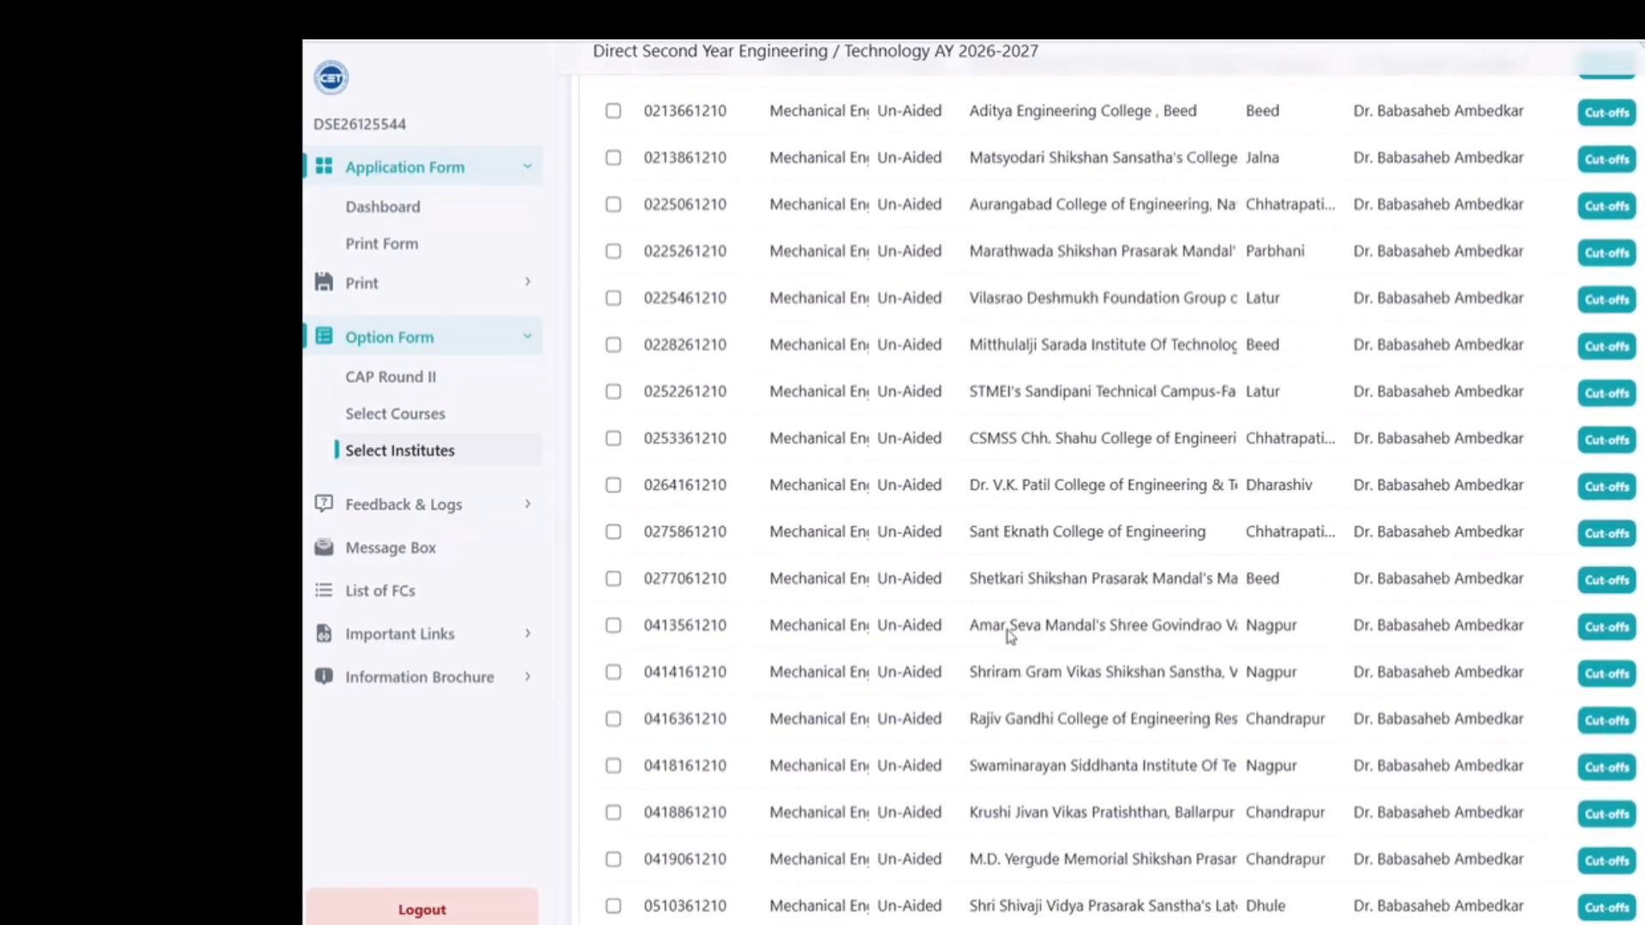
scroll(1008, 629, up, 8)
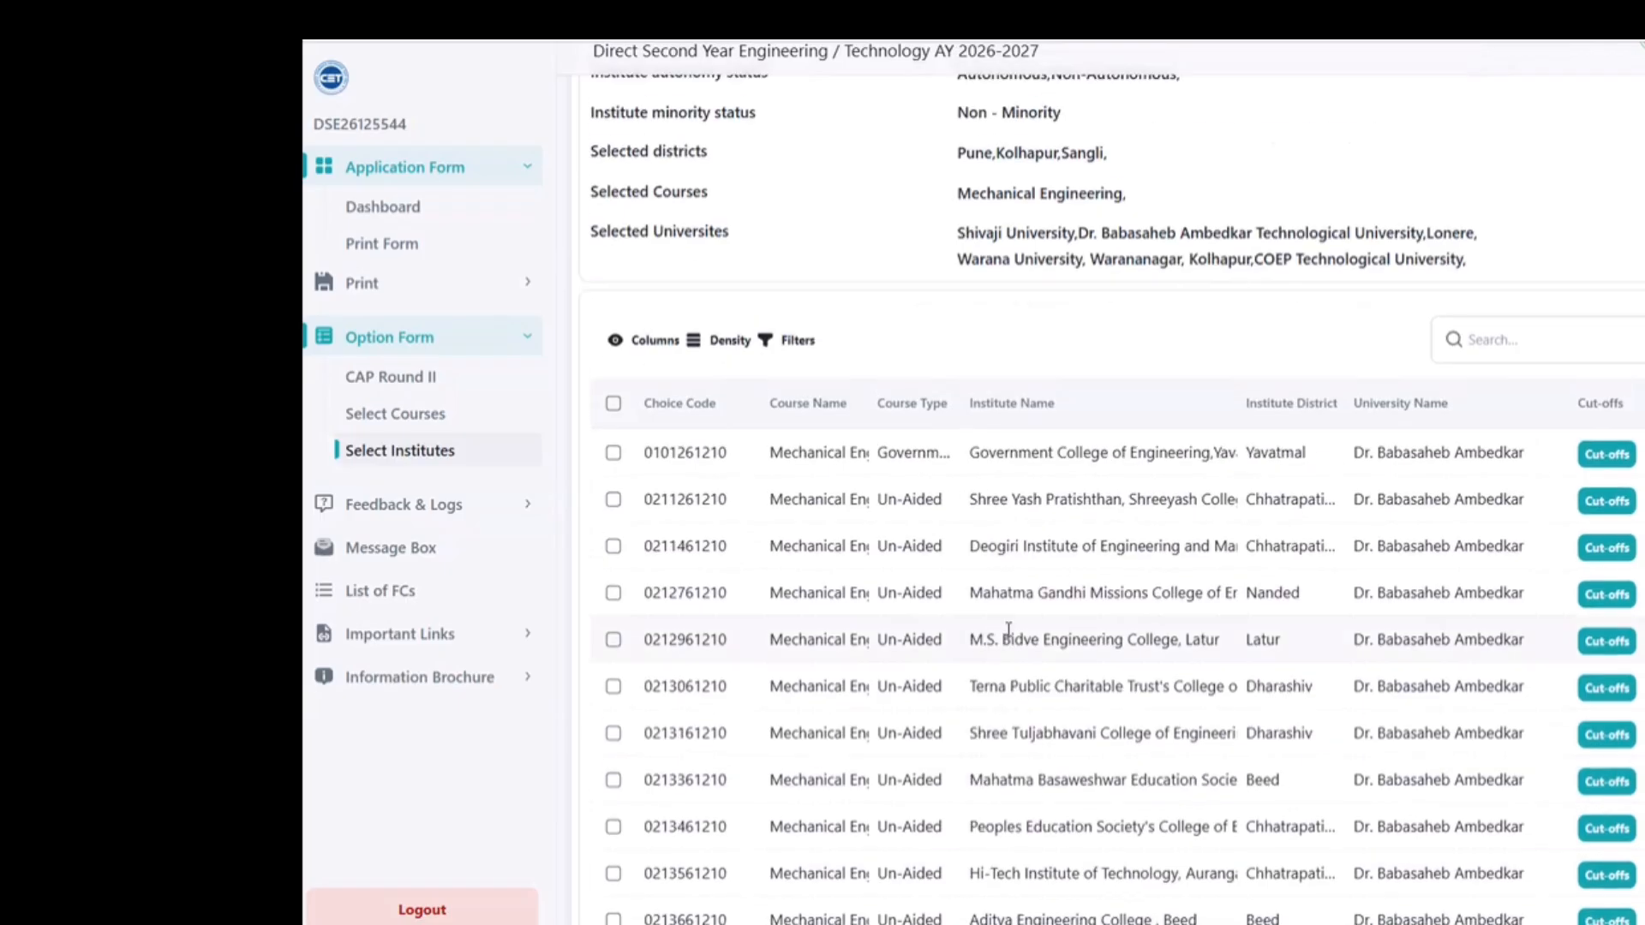
scroll(1008, 629, up, 1)
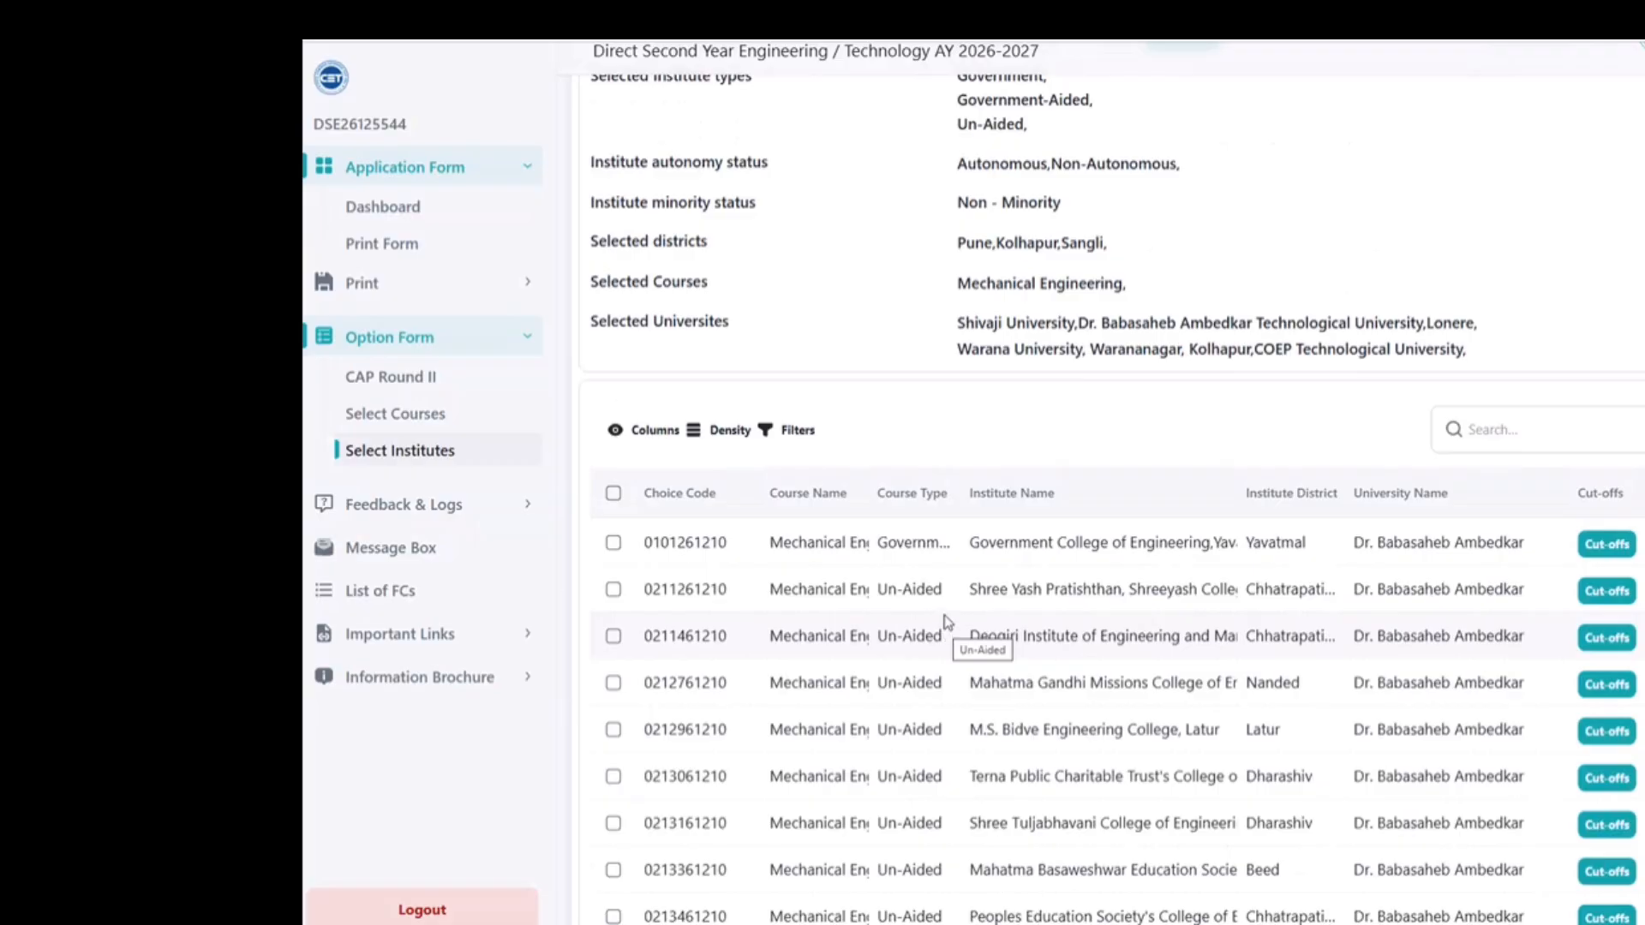
scroll(948, 622, down, 6)
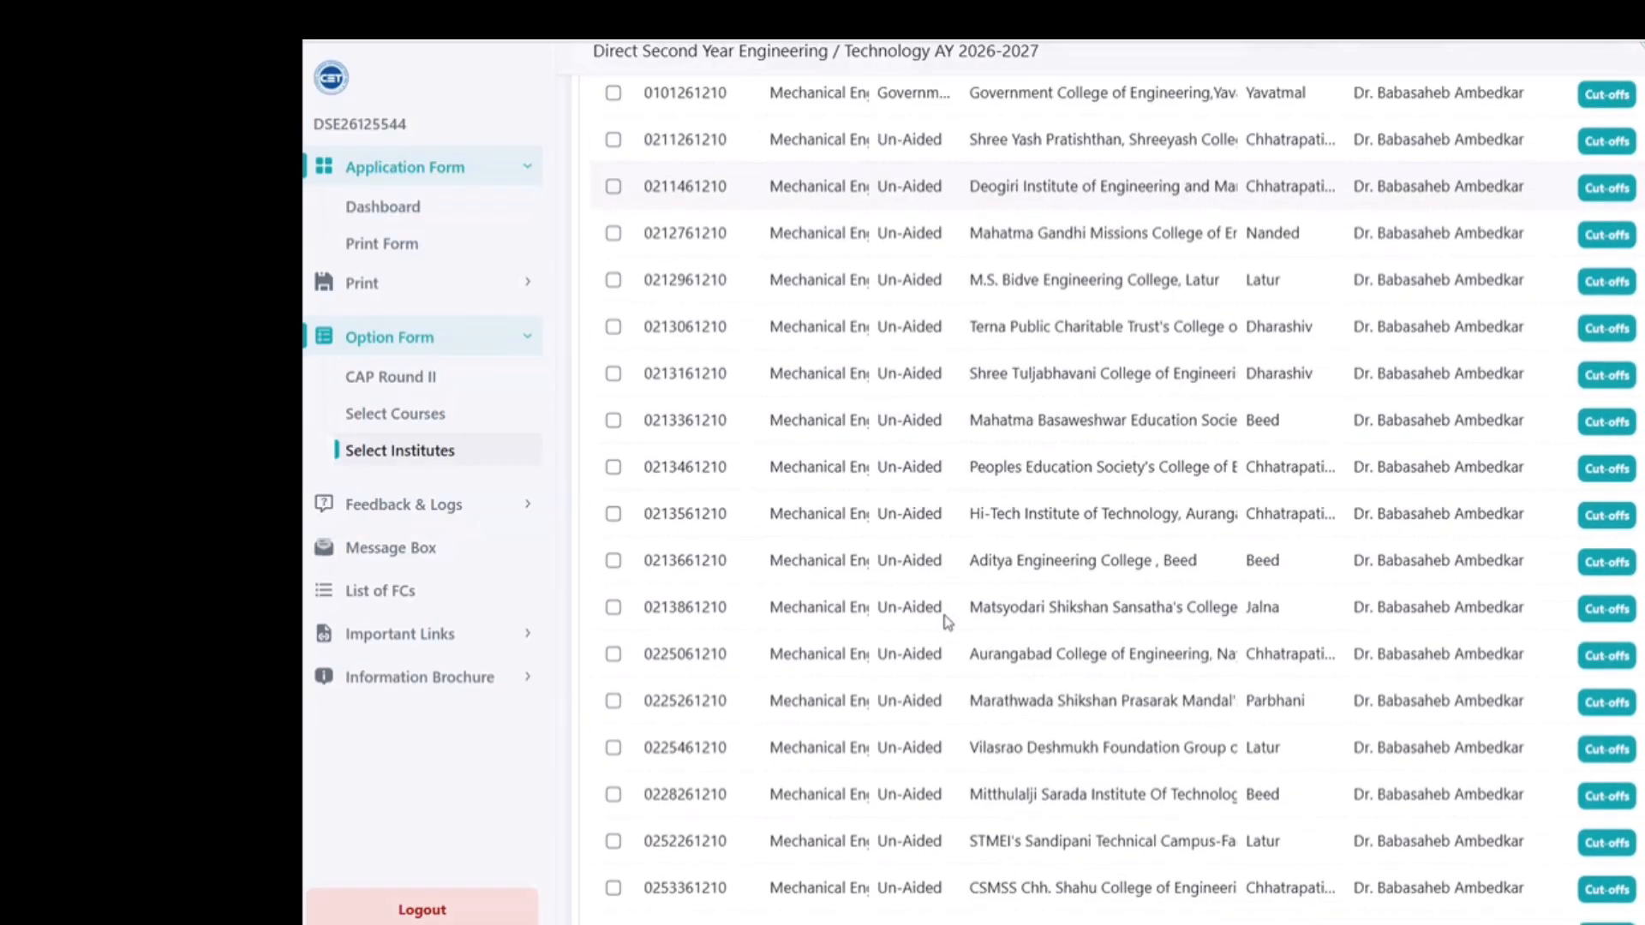
scroll(948, 622, up, 3)
scroll(947, 623, up, 7)
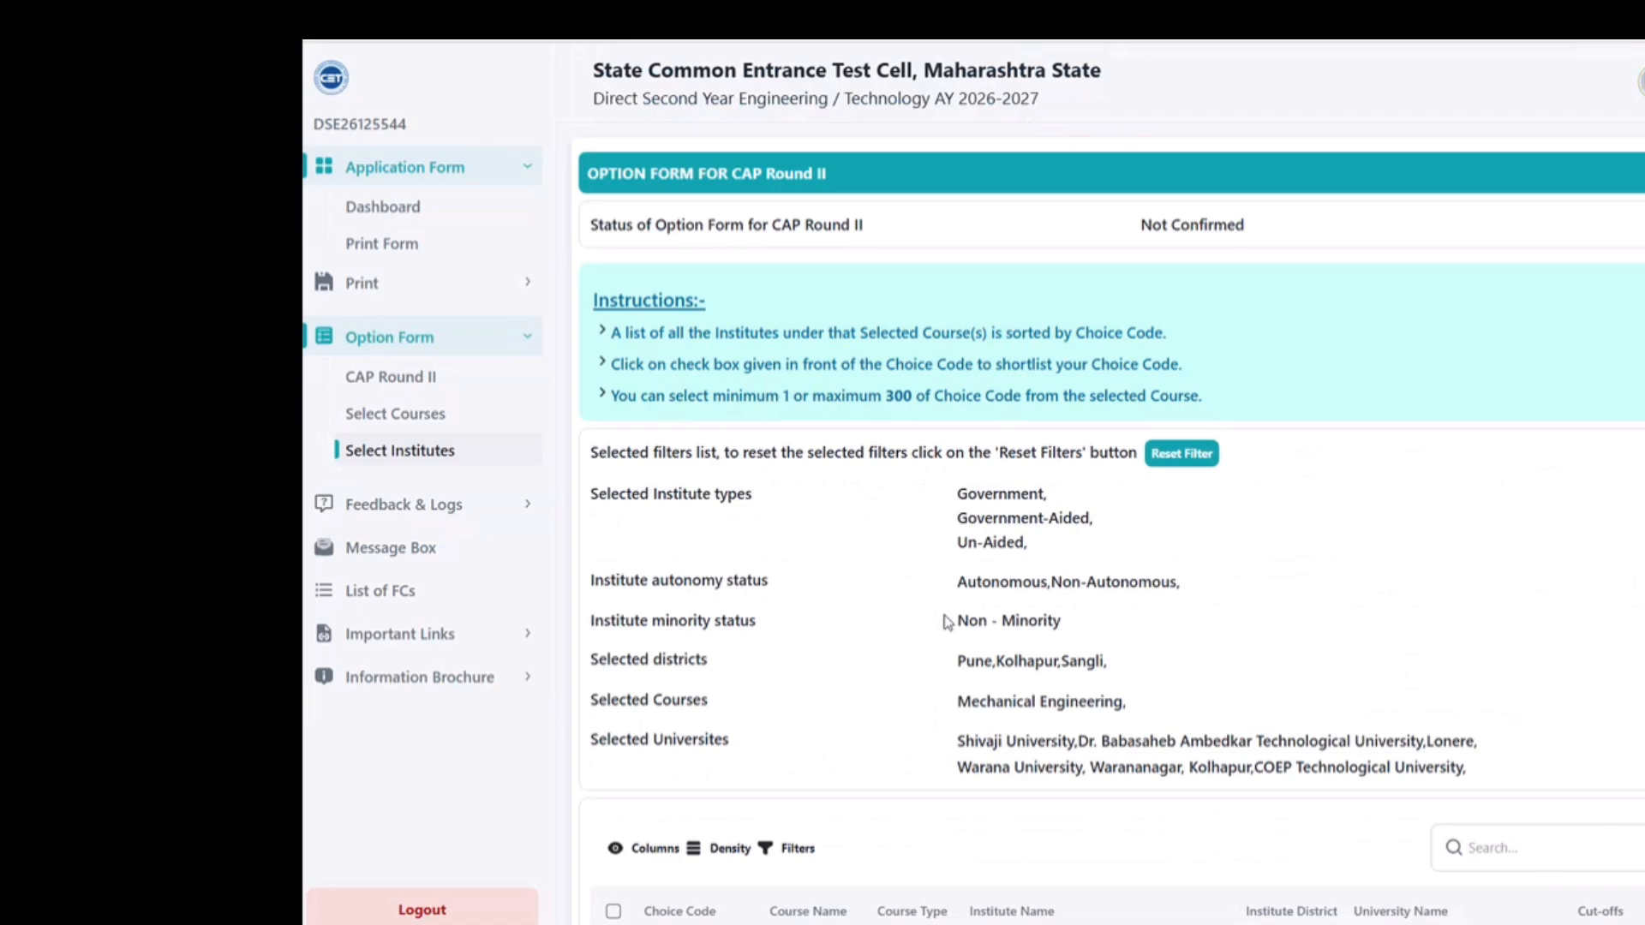
Shortlist Walchand College of Engineering in Sangli, Government College of Engineering in Satara and K. E. Society's Rajarambapu Institute in Sangli
scroll(947, 622, down, 8)
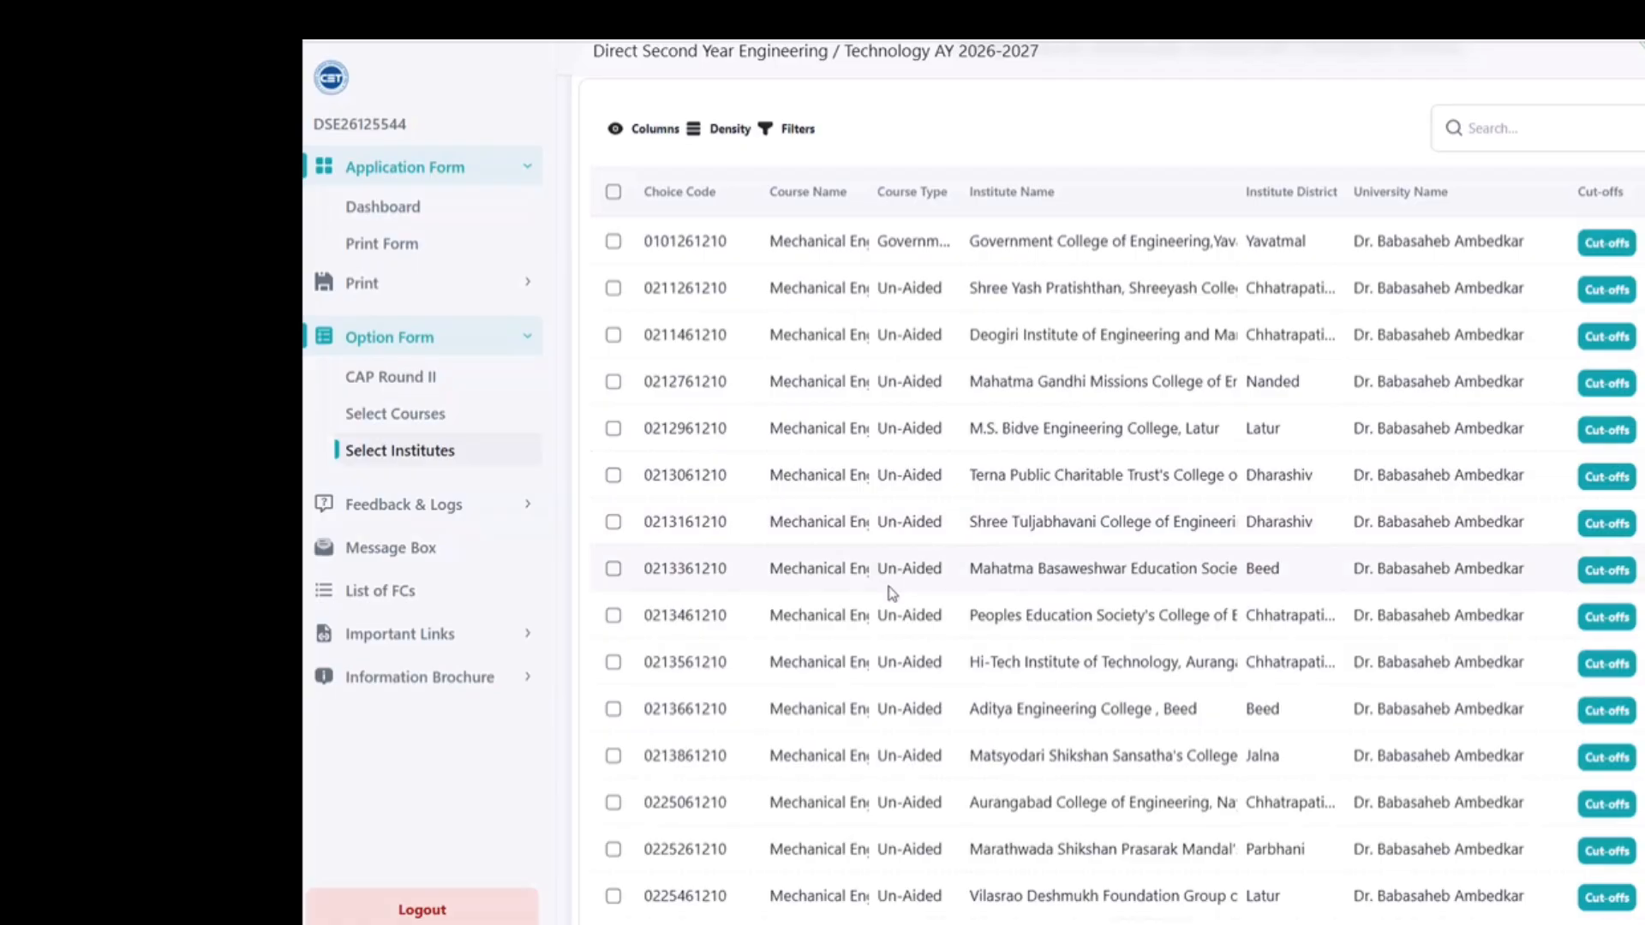
scroll(892, 593, down, 1)
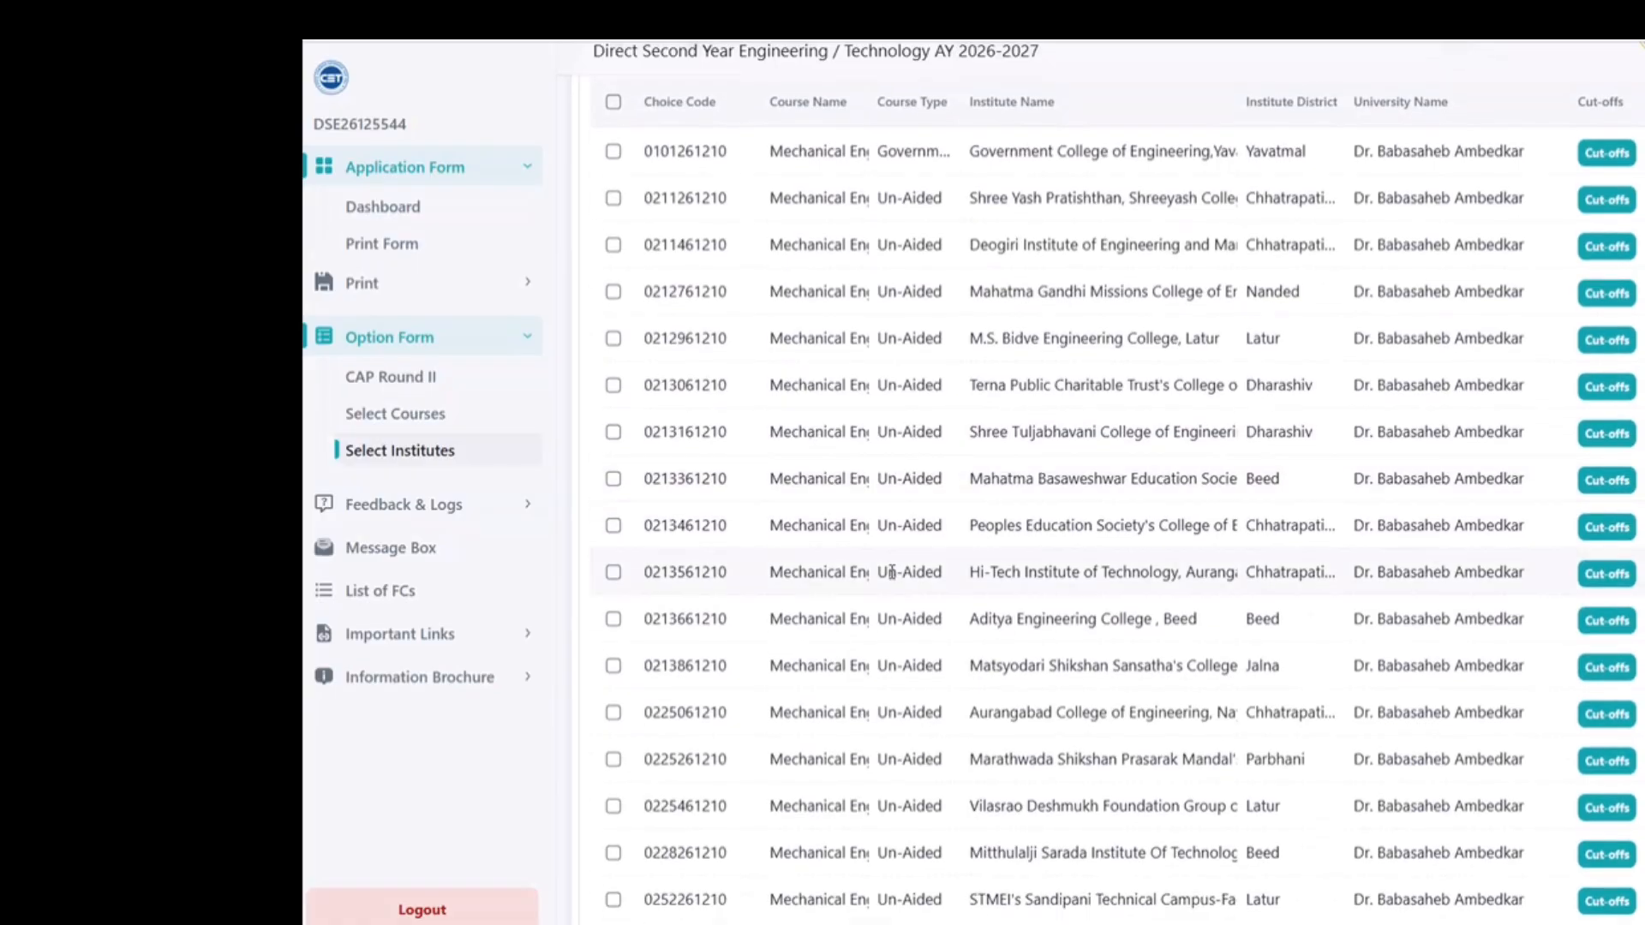
scroll(892, 570, down, 6)
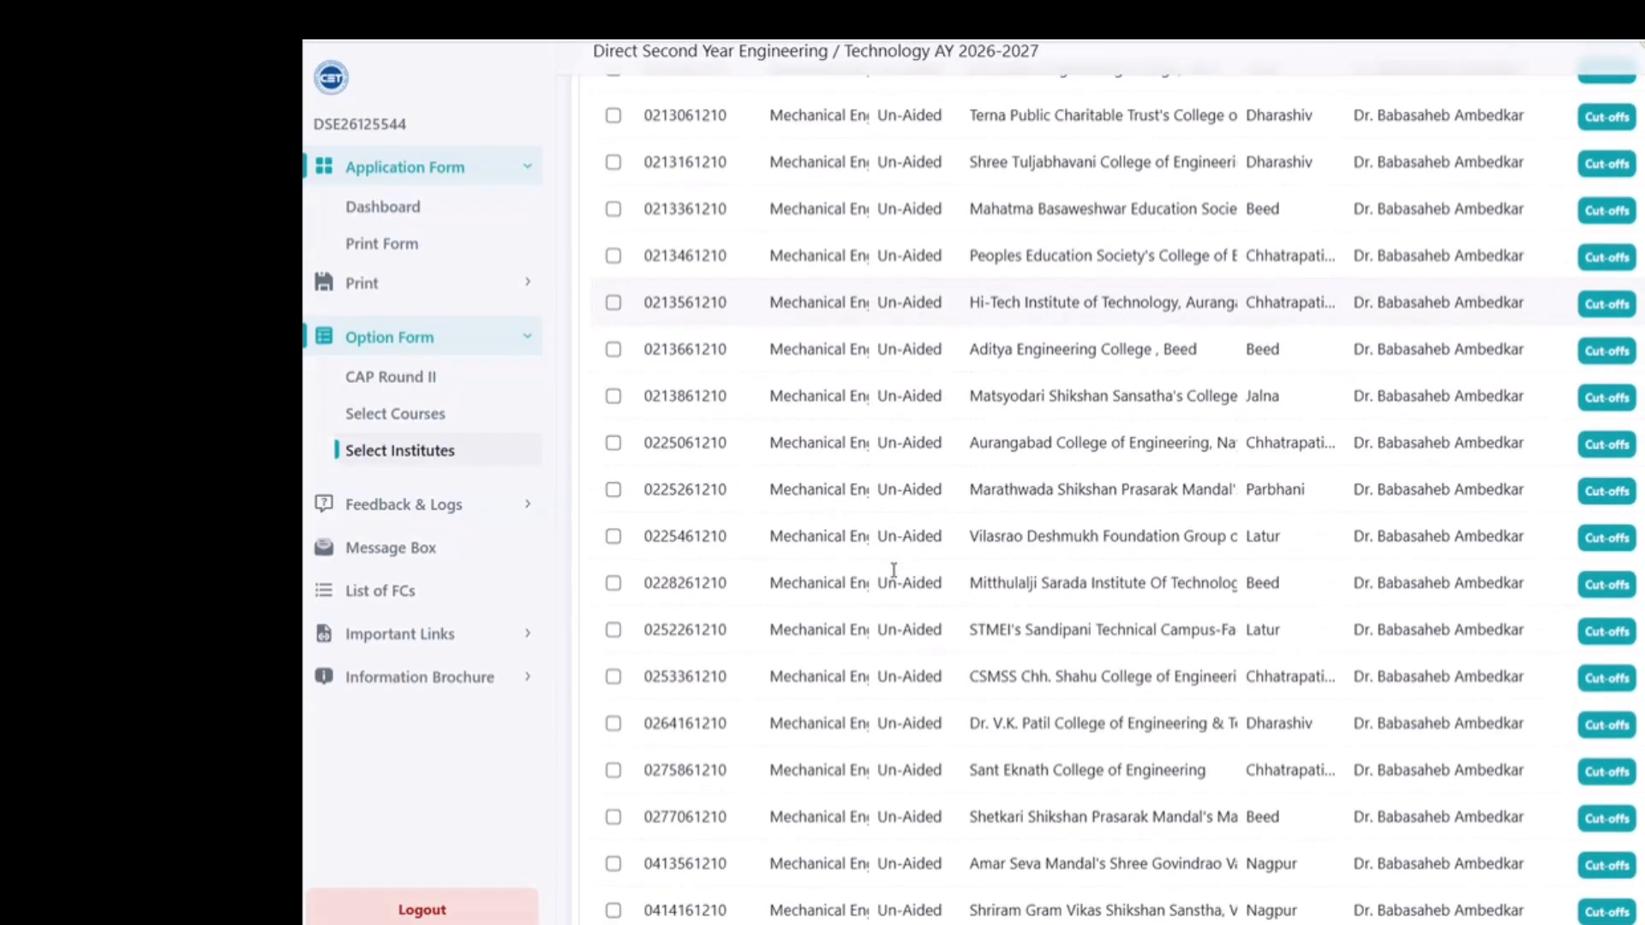
scroll(892, 576, down, 10)
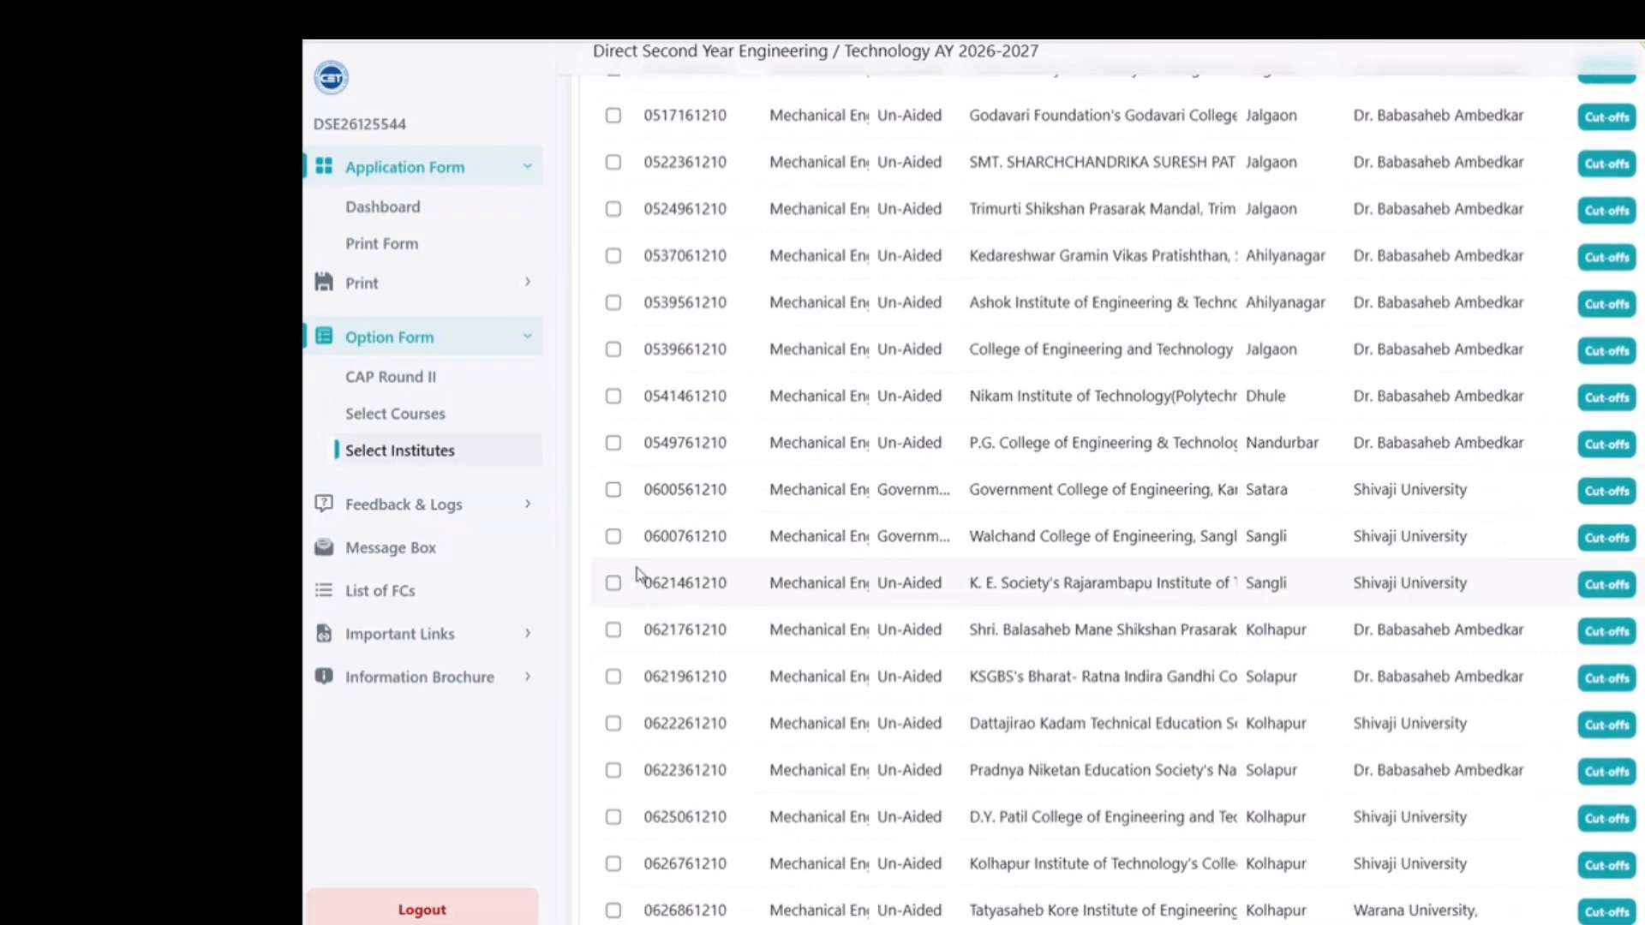
click(616, 545)
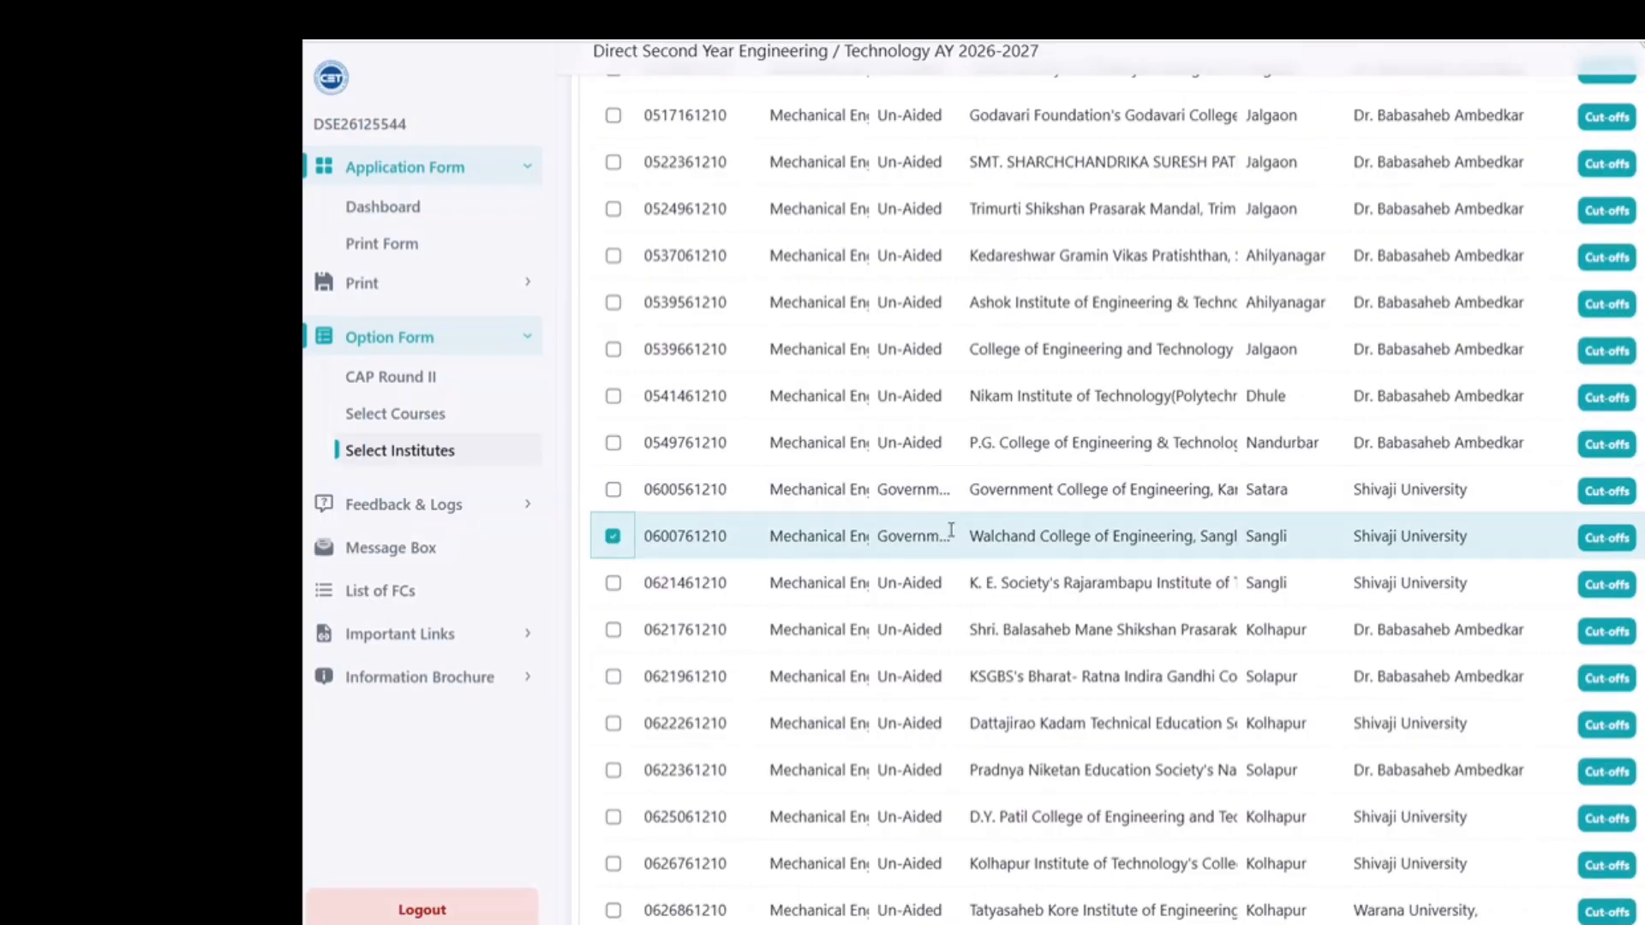
click(613, 495)
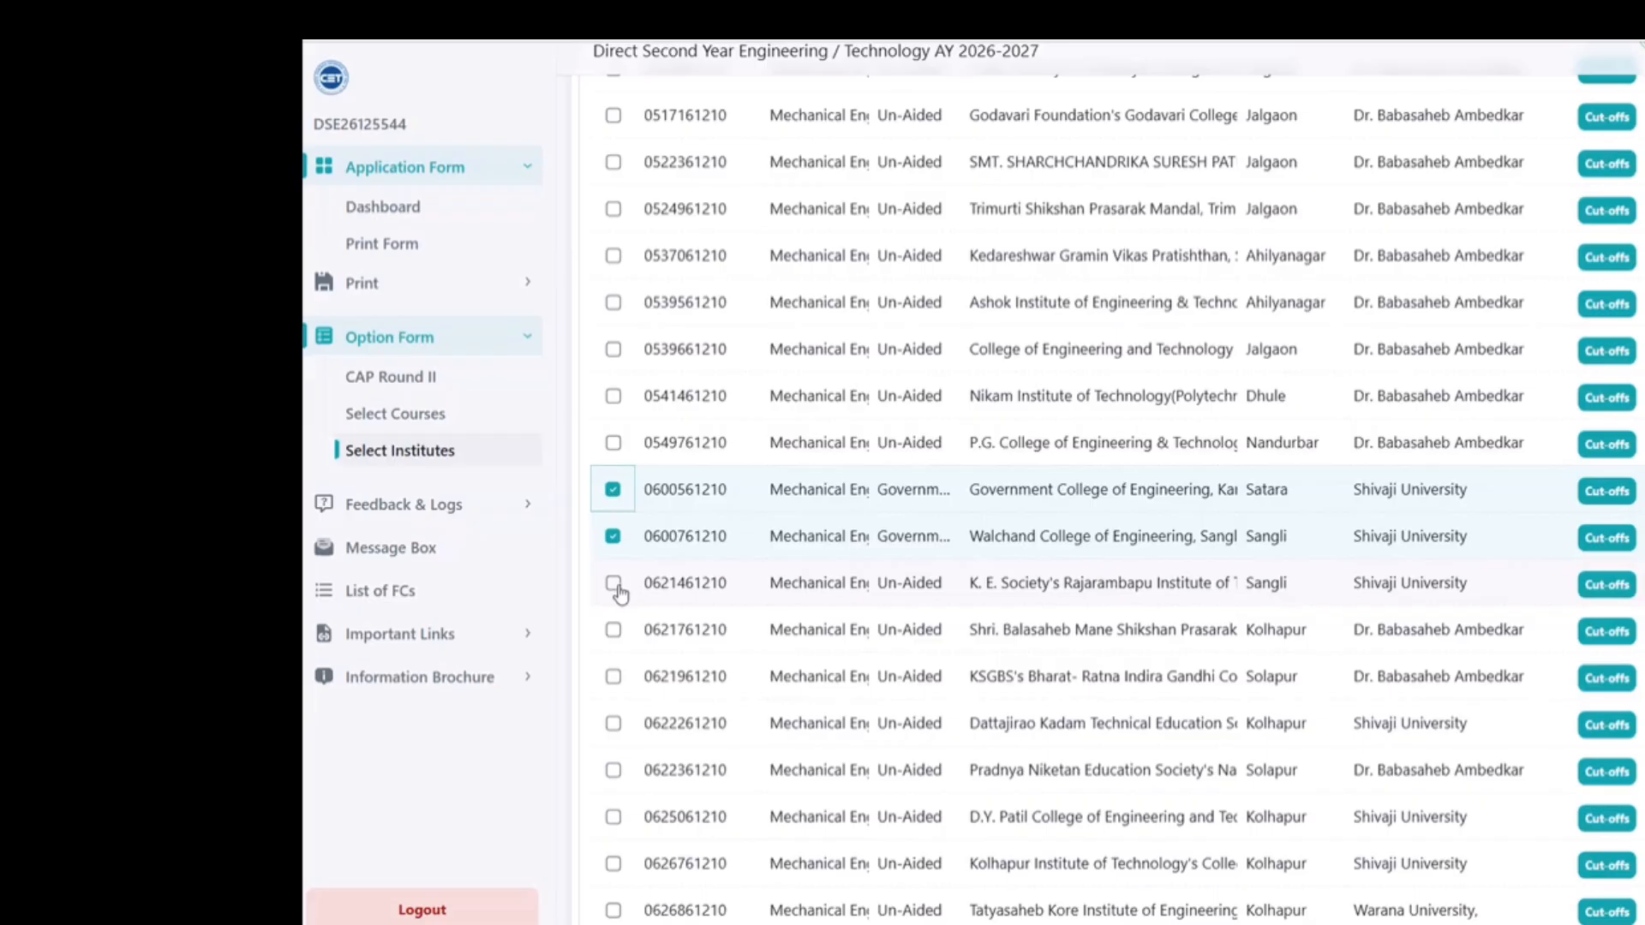
click(615, 584)
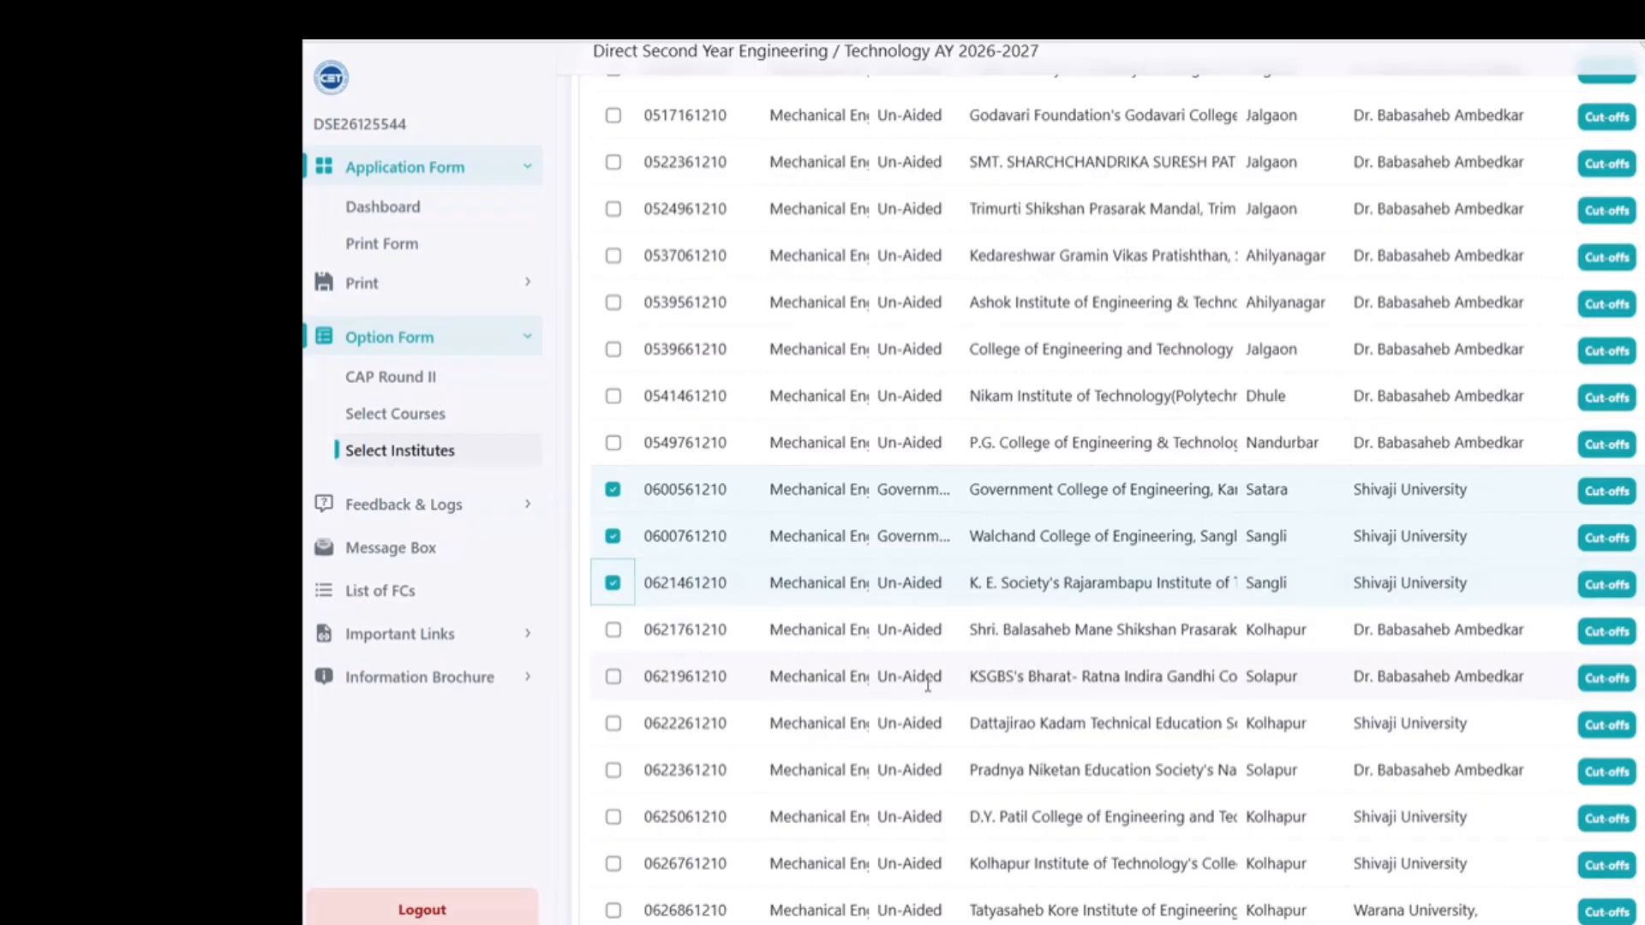
scroll(934, 660, down, 3)
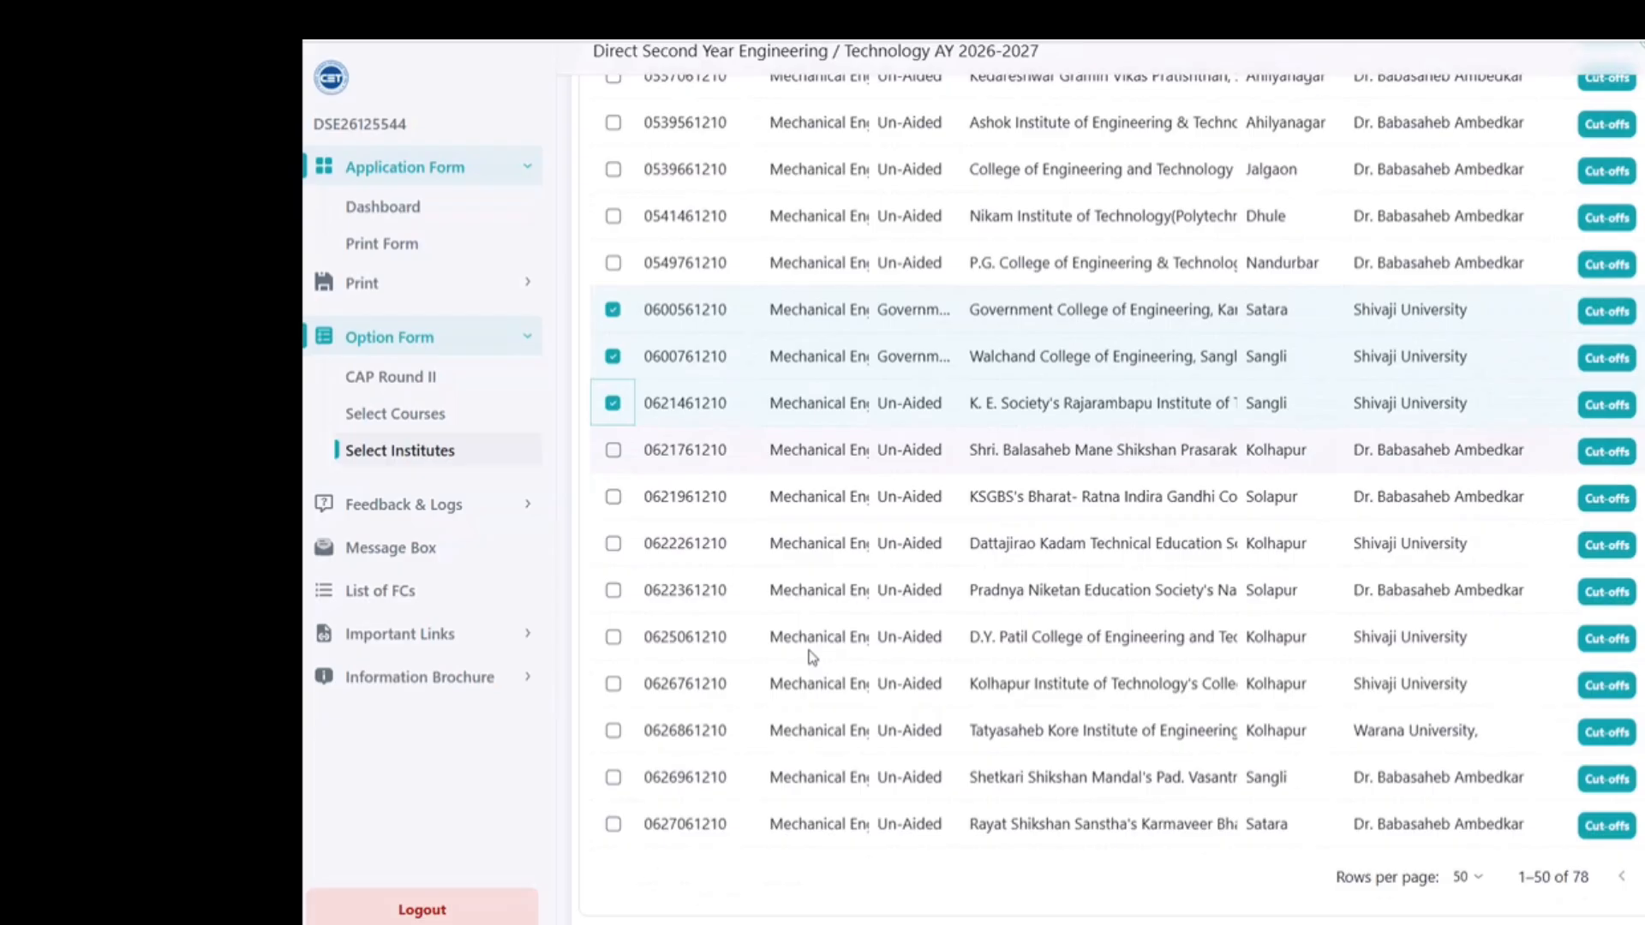
click(613, 545)
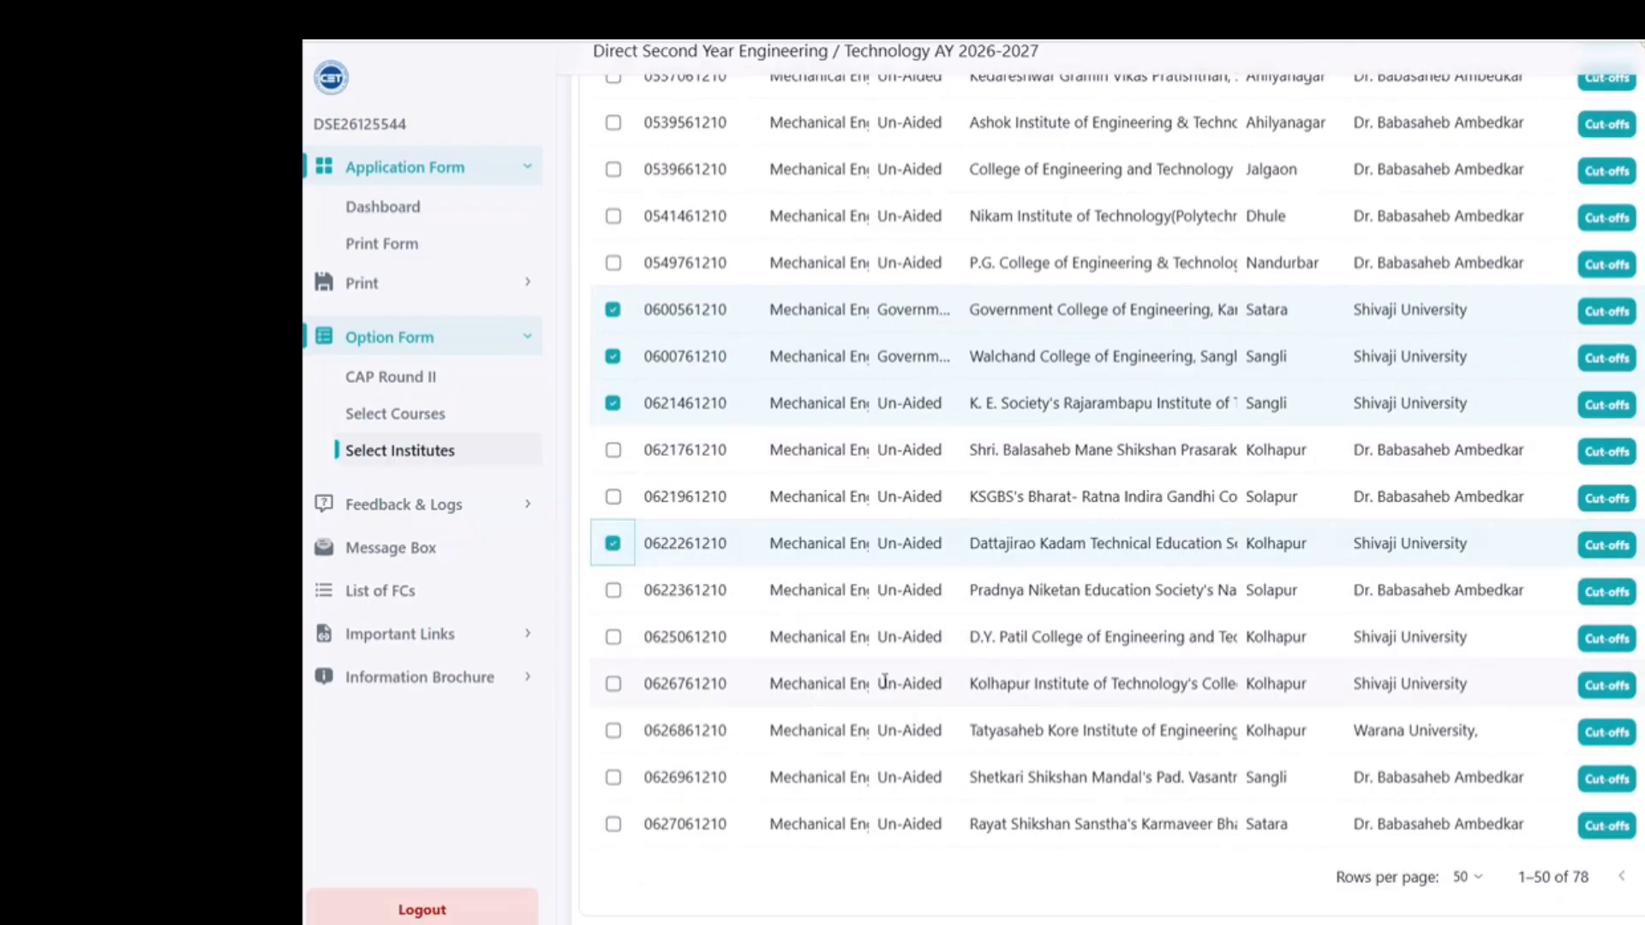
click(612, 637)
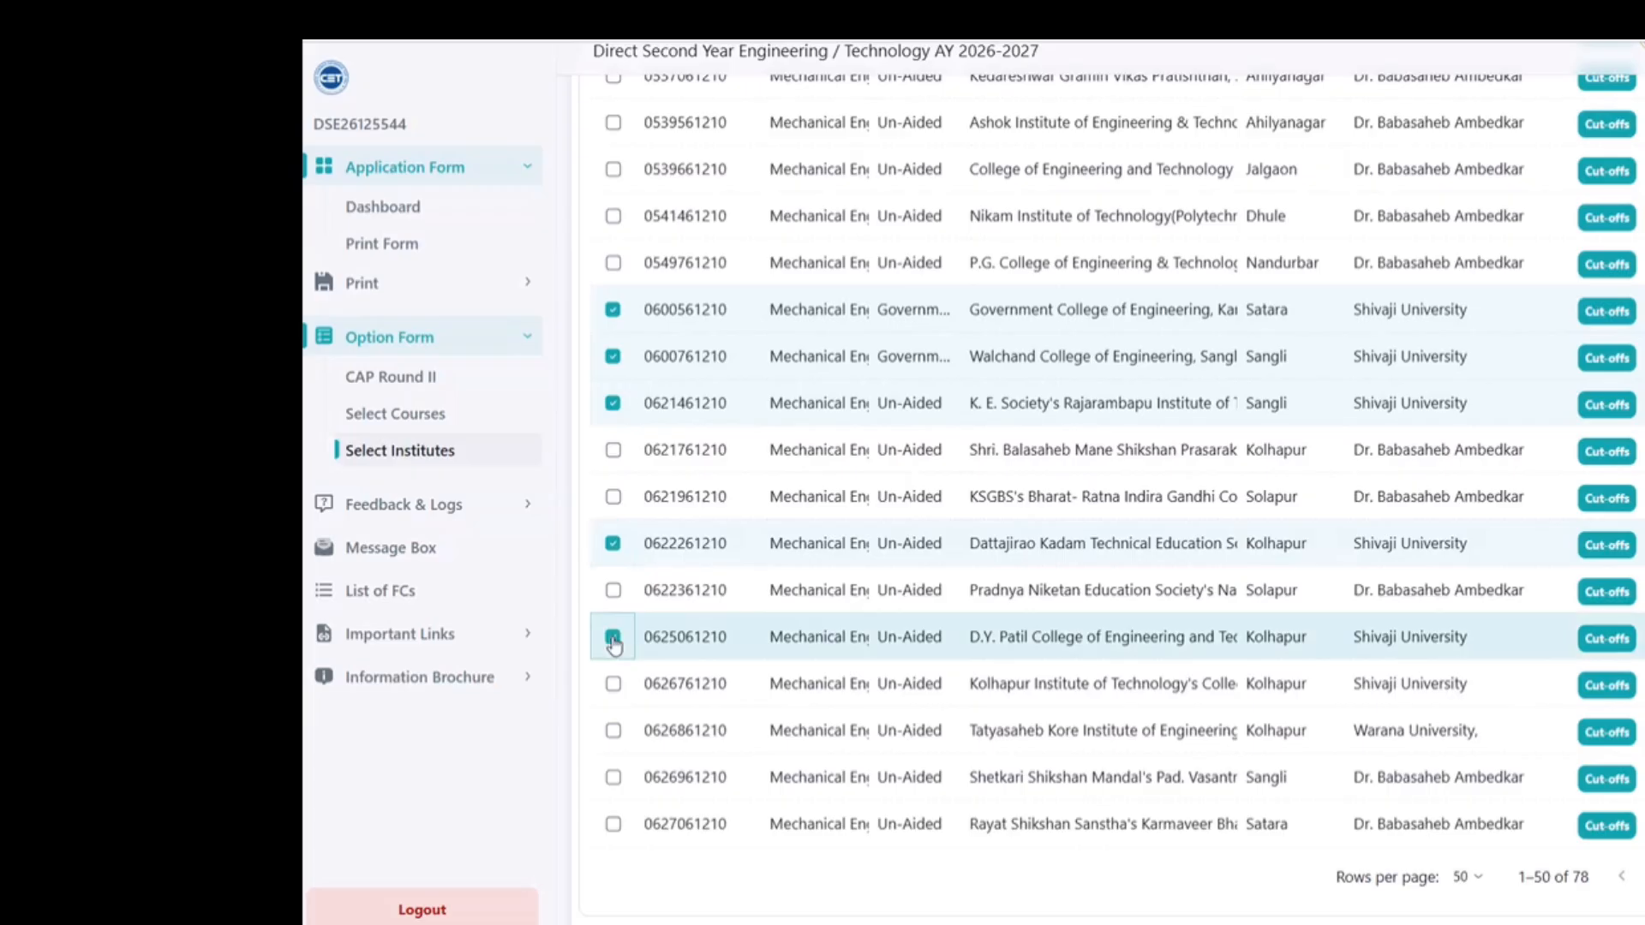
click(613, 685)
scroll(1347, 673, down, 2)
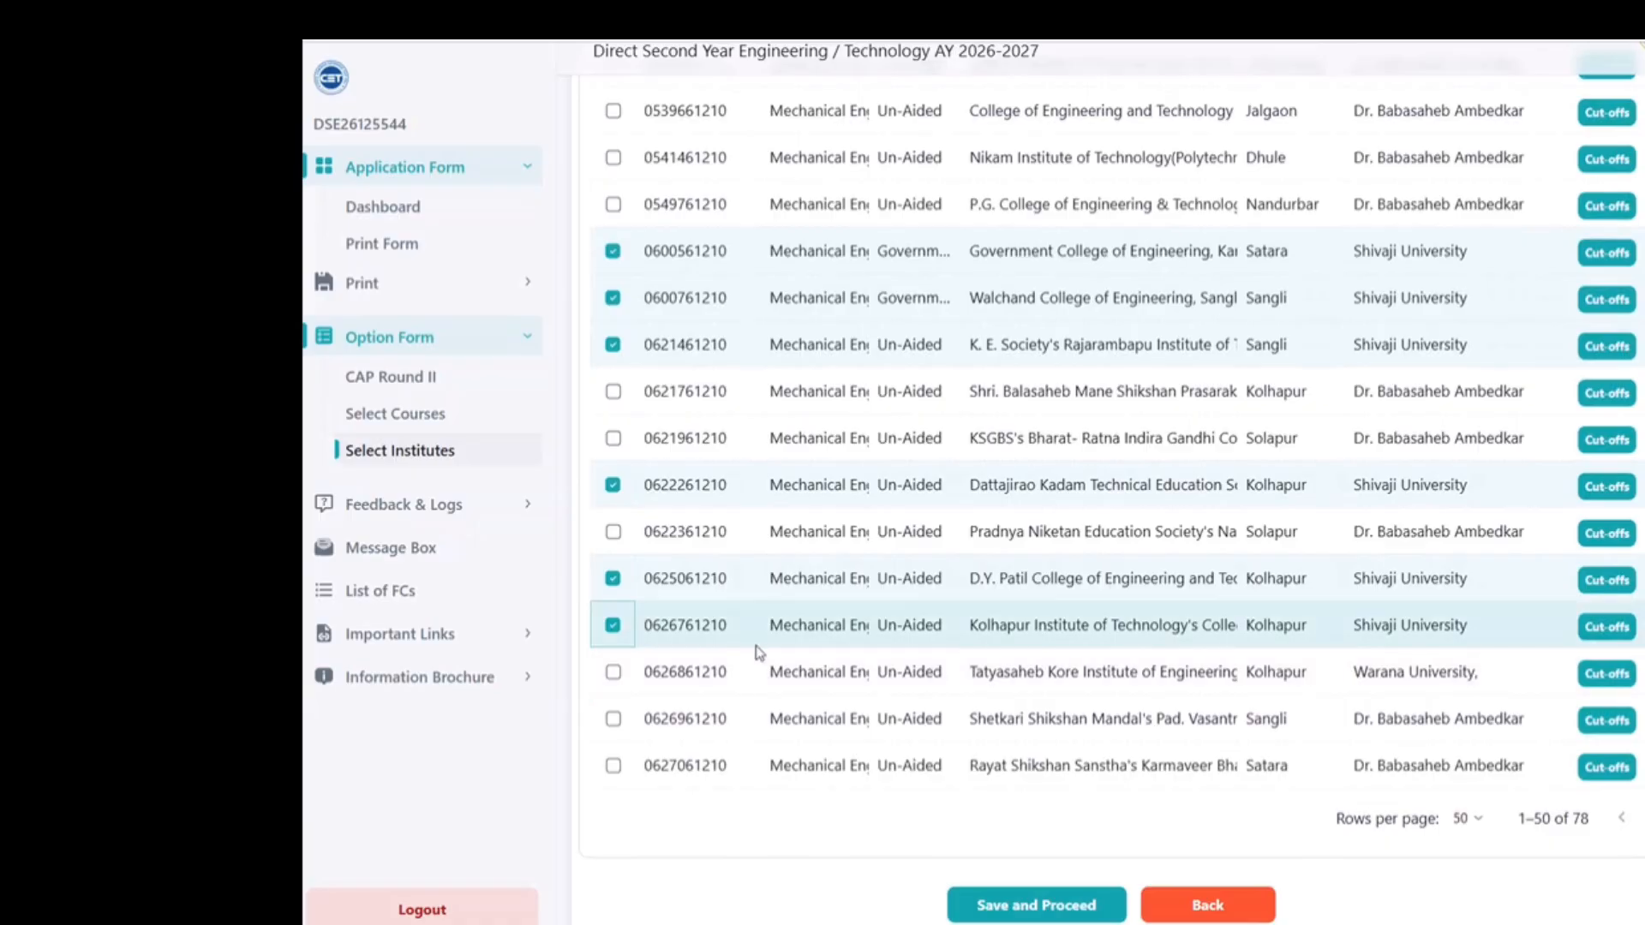
click(614, 673)
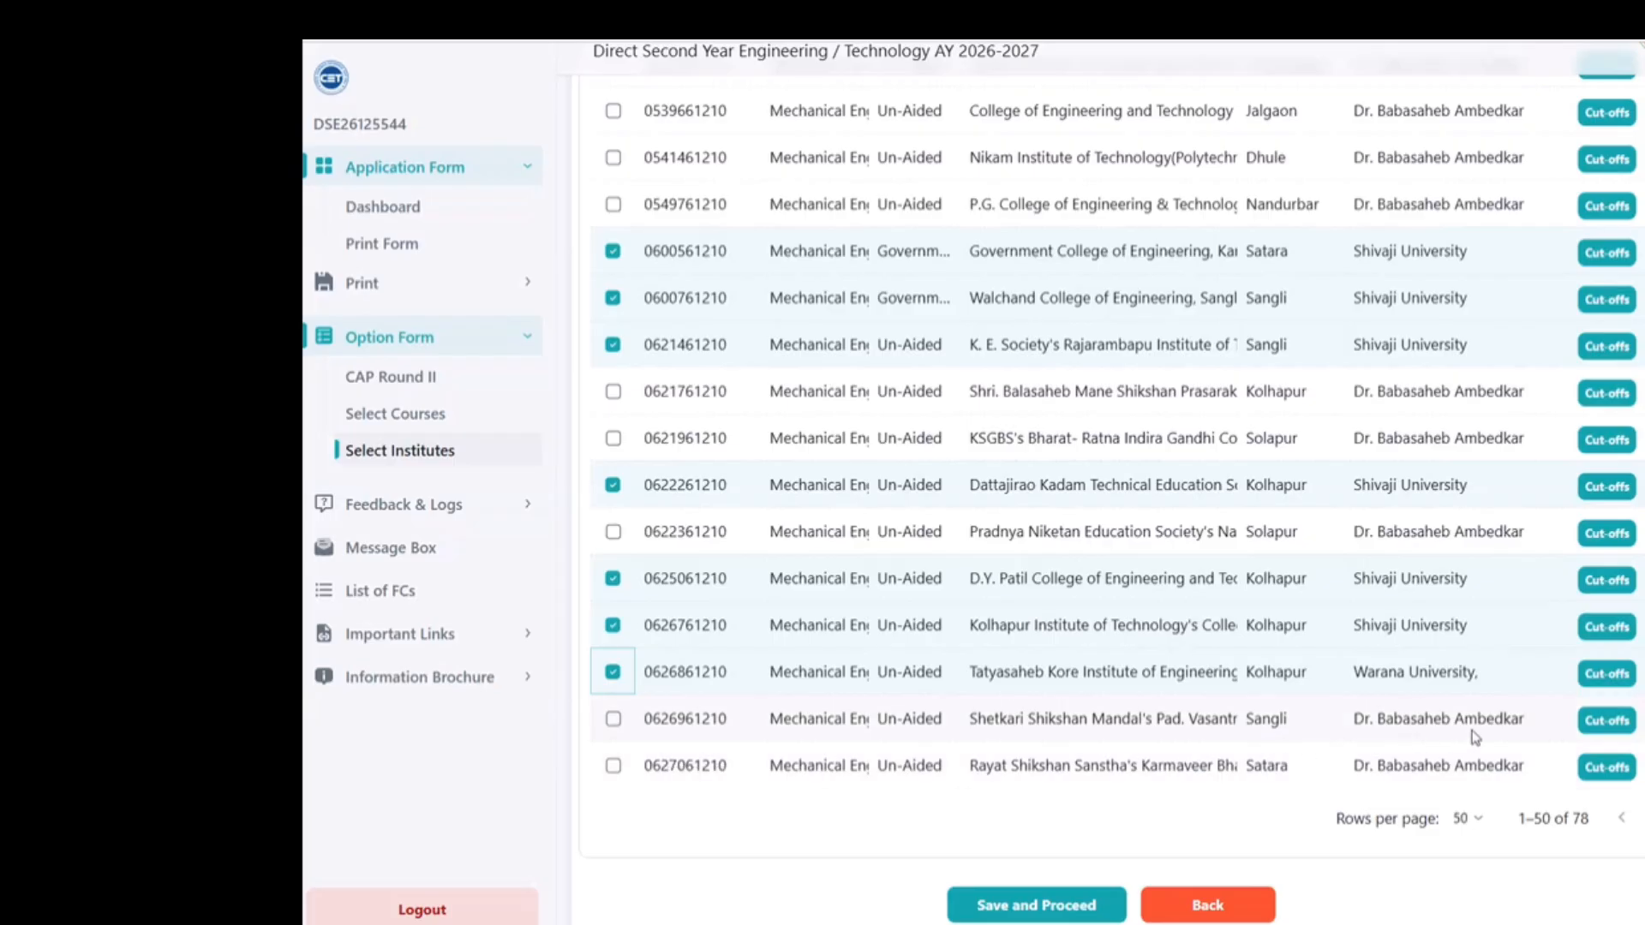
click(613, 718)
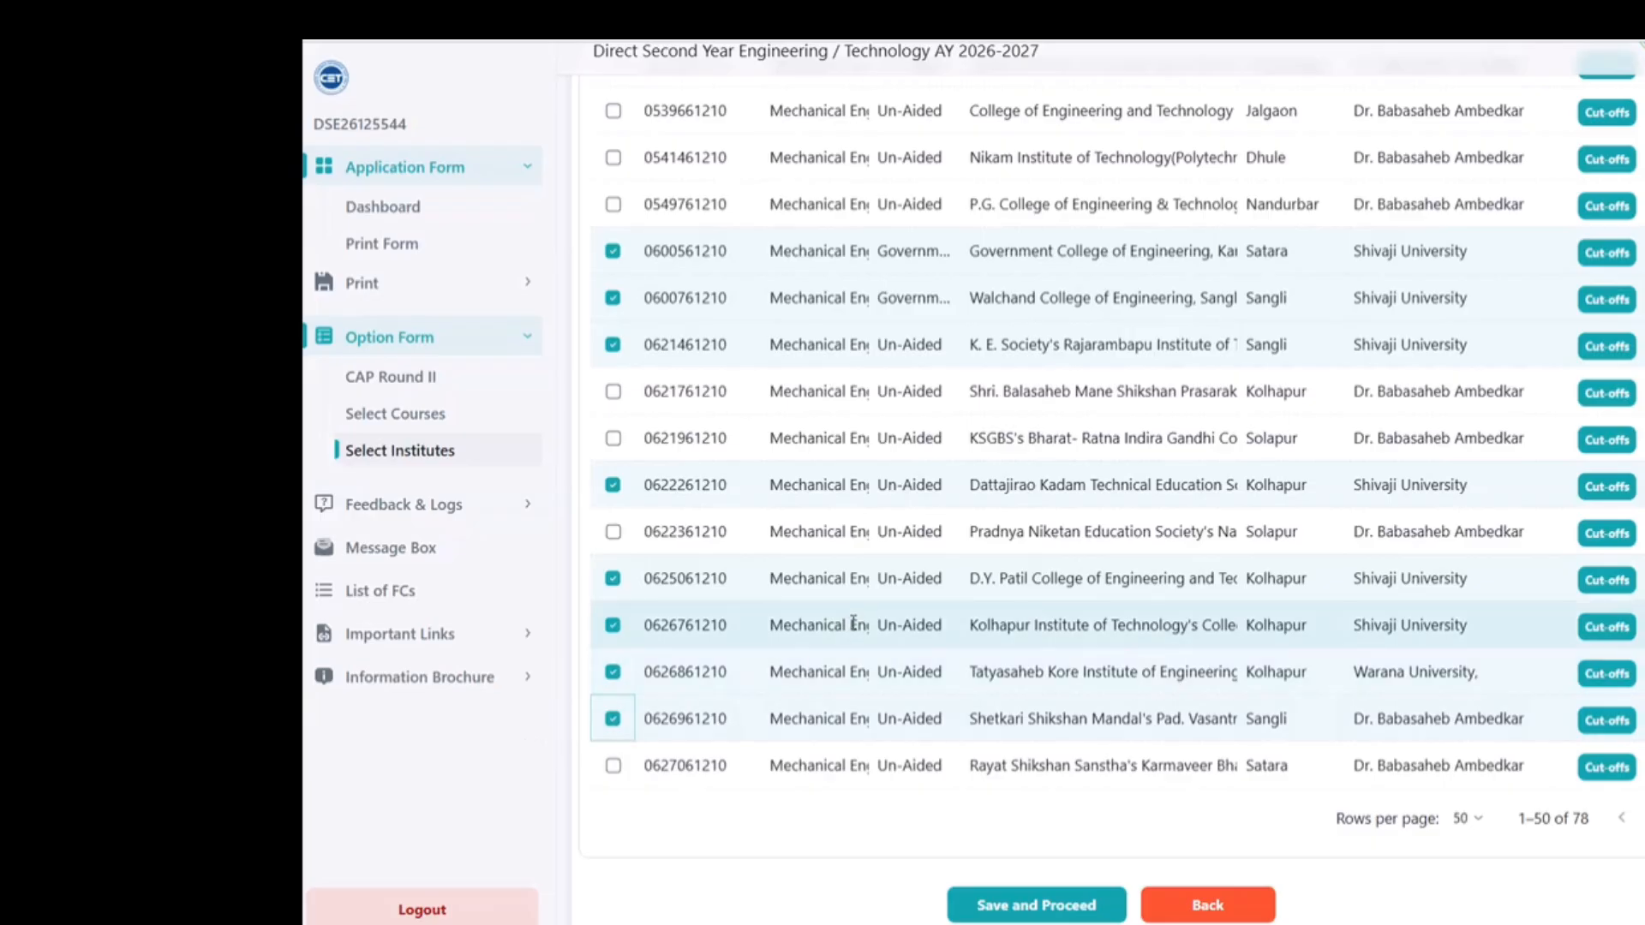
scroll(854, 622, up, 3)
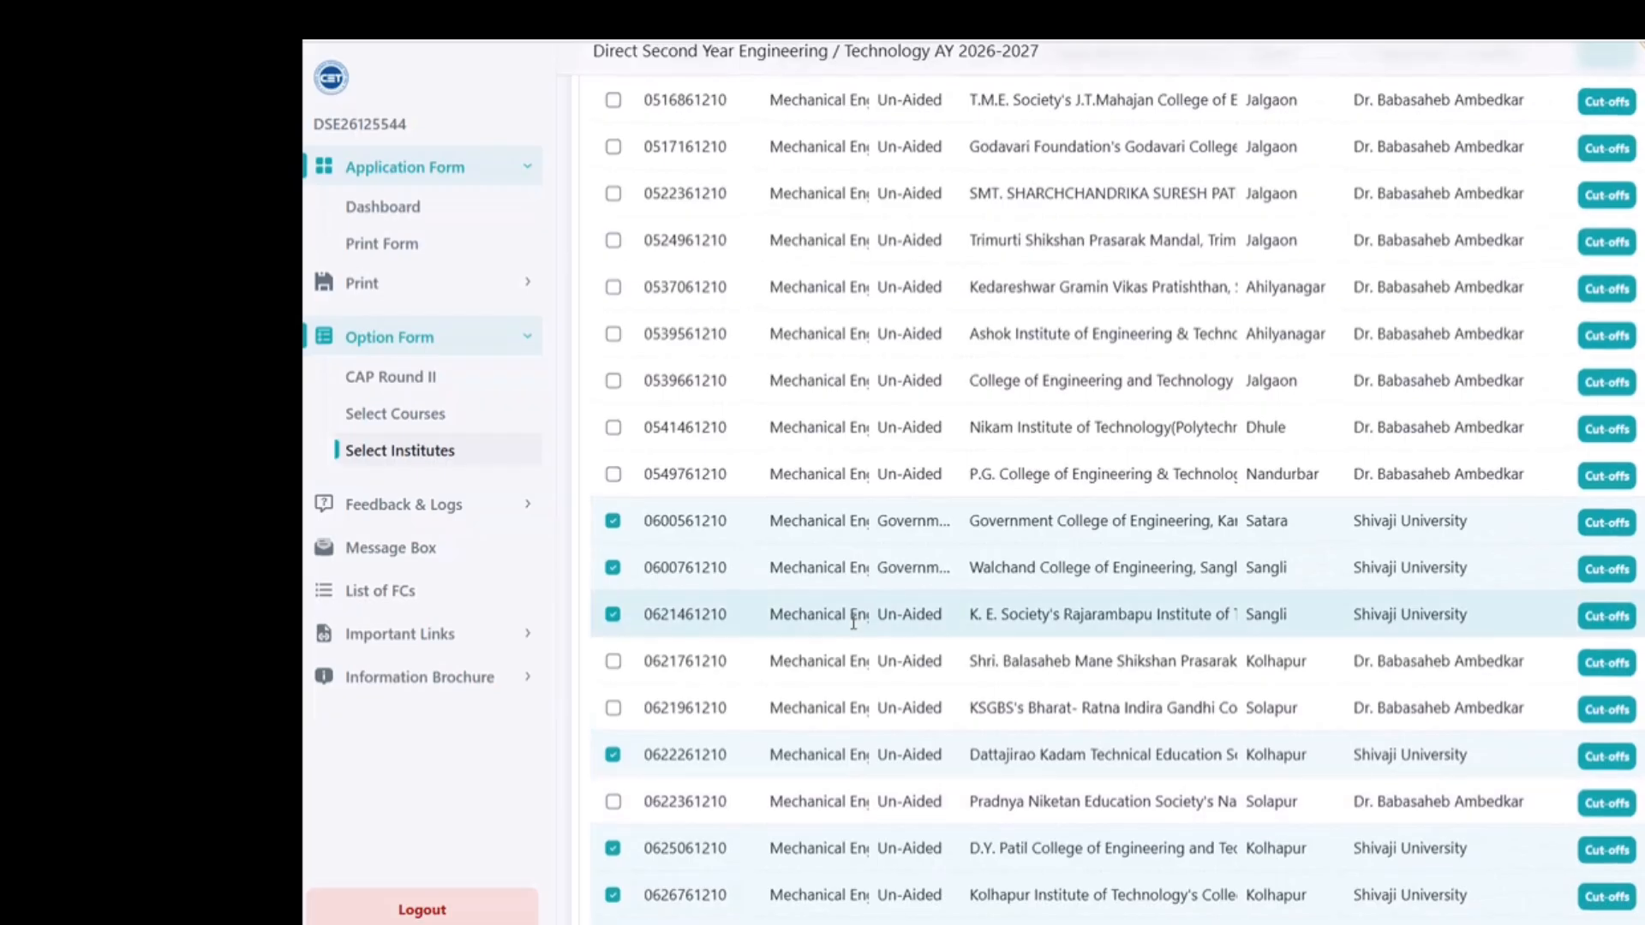
Review the full list of Mechanical Engineering institutes, checking the shortlisted entries against the remaining ones and the selected filters
scroll(853, 622, up, 2)
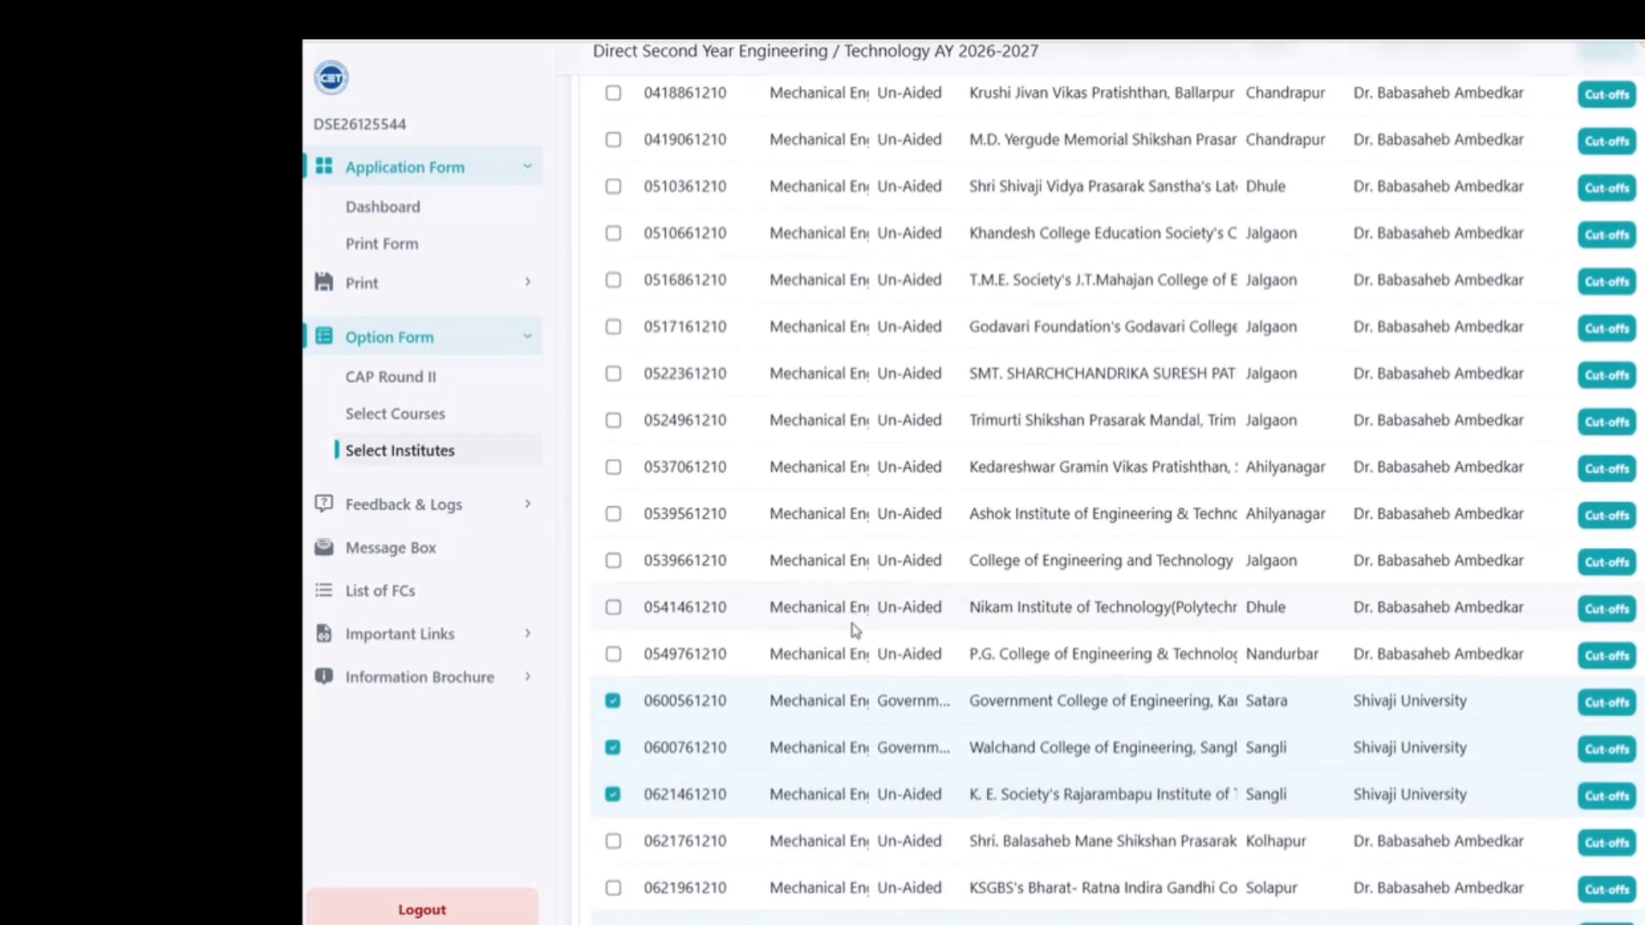
scroll(854, 630, up, 4)
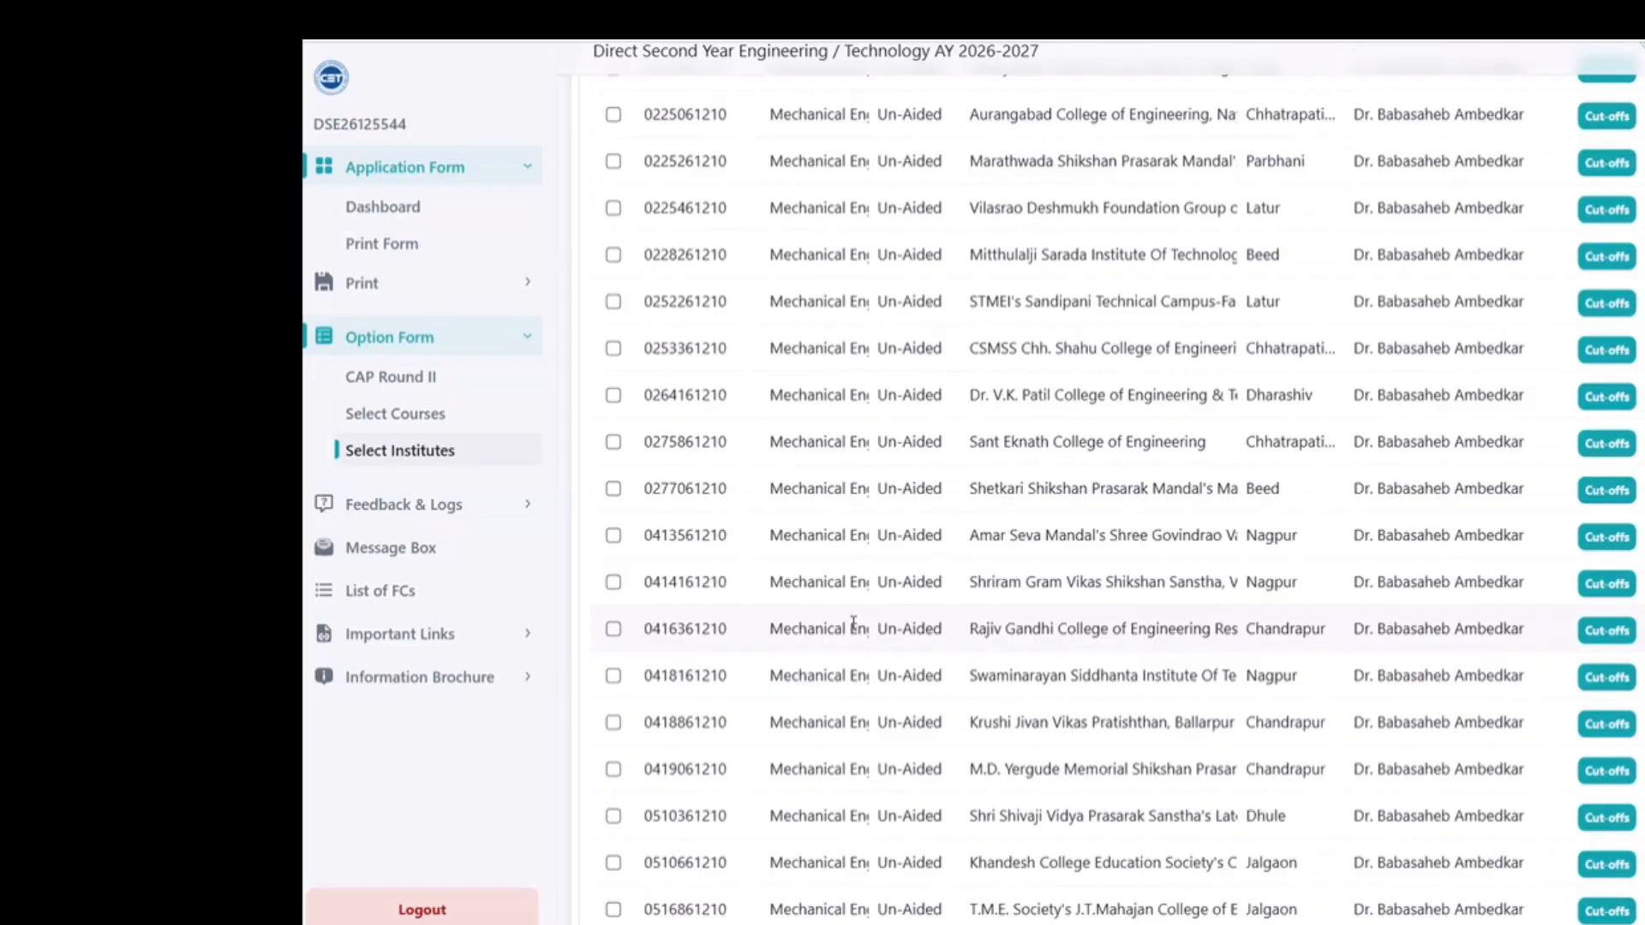
scroll(853, 623, down, 8)
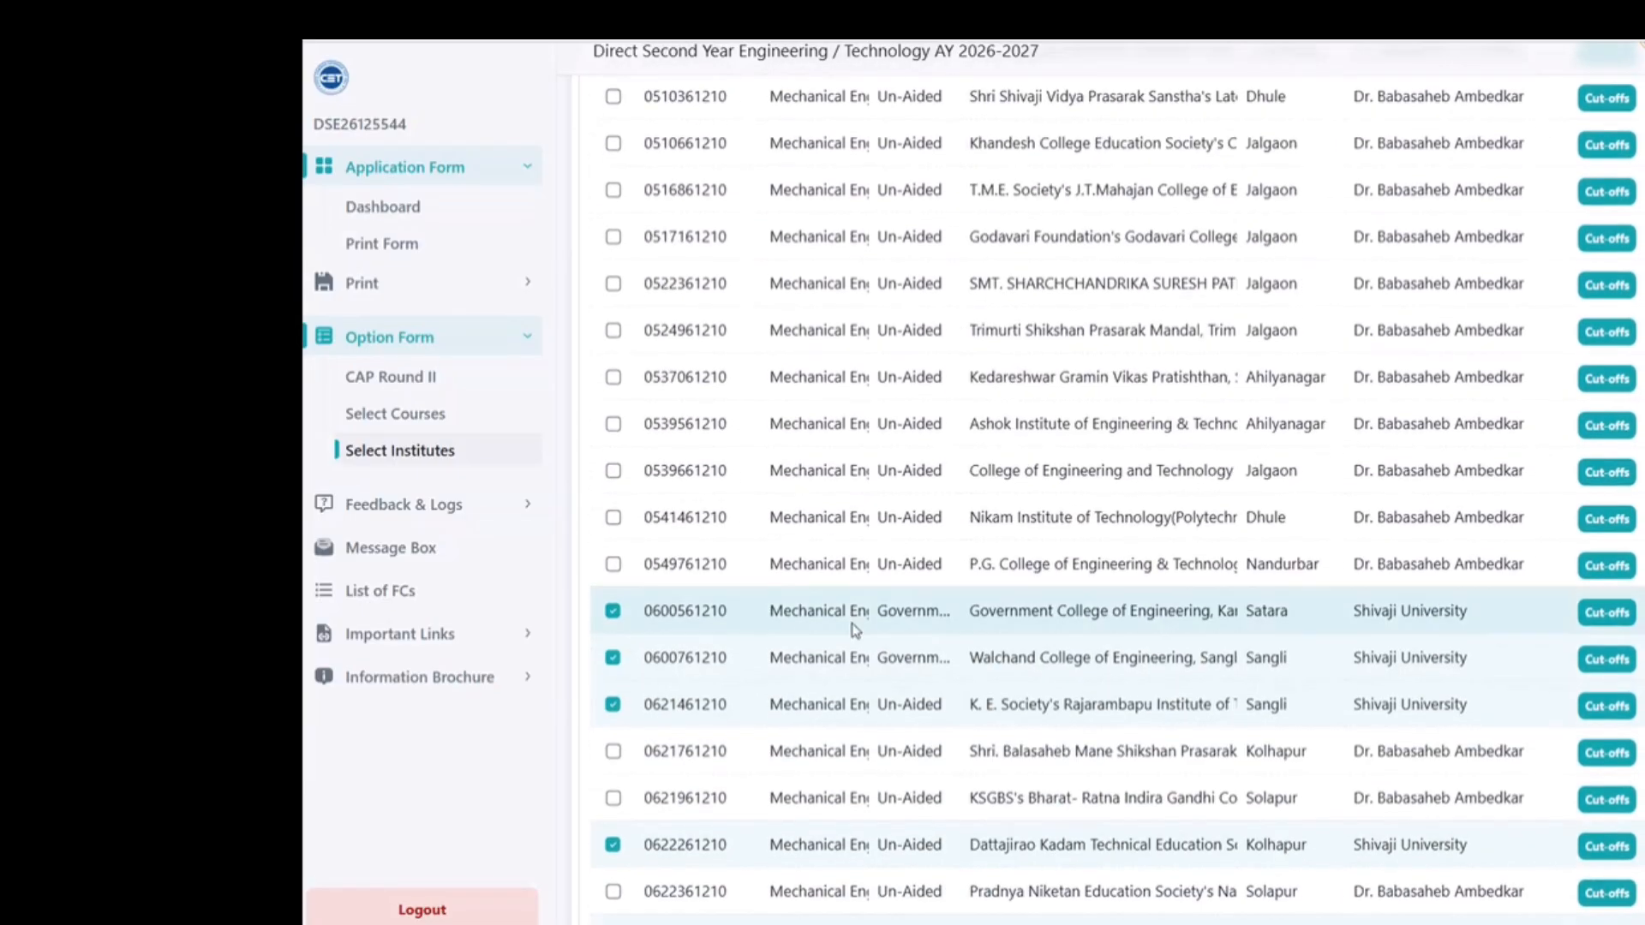
scroll(854, 630, down, 4)
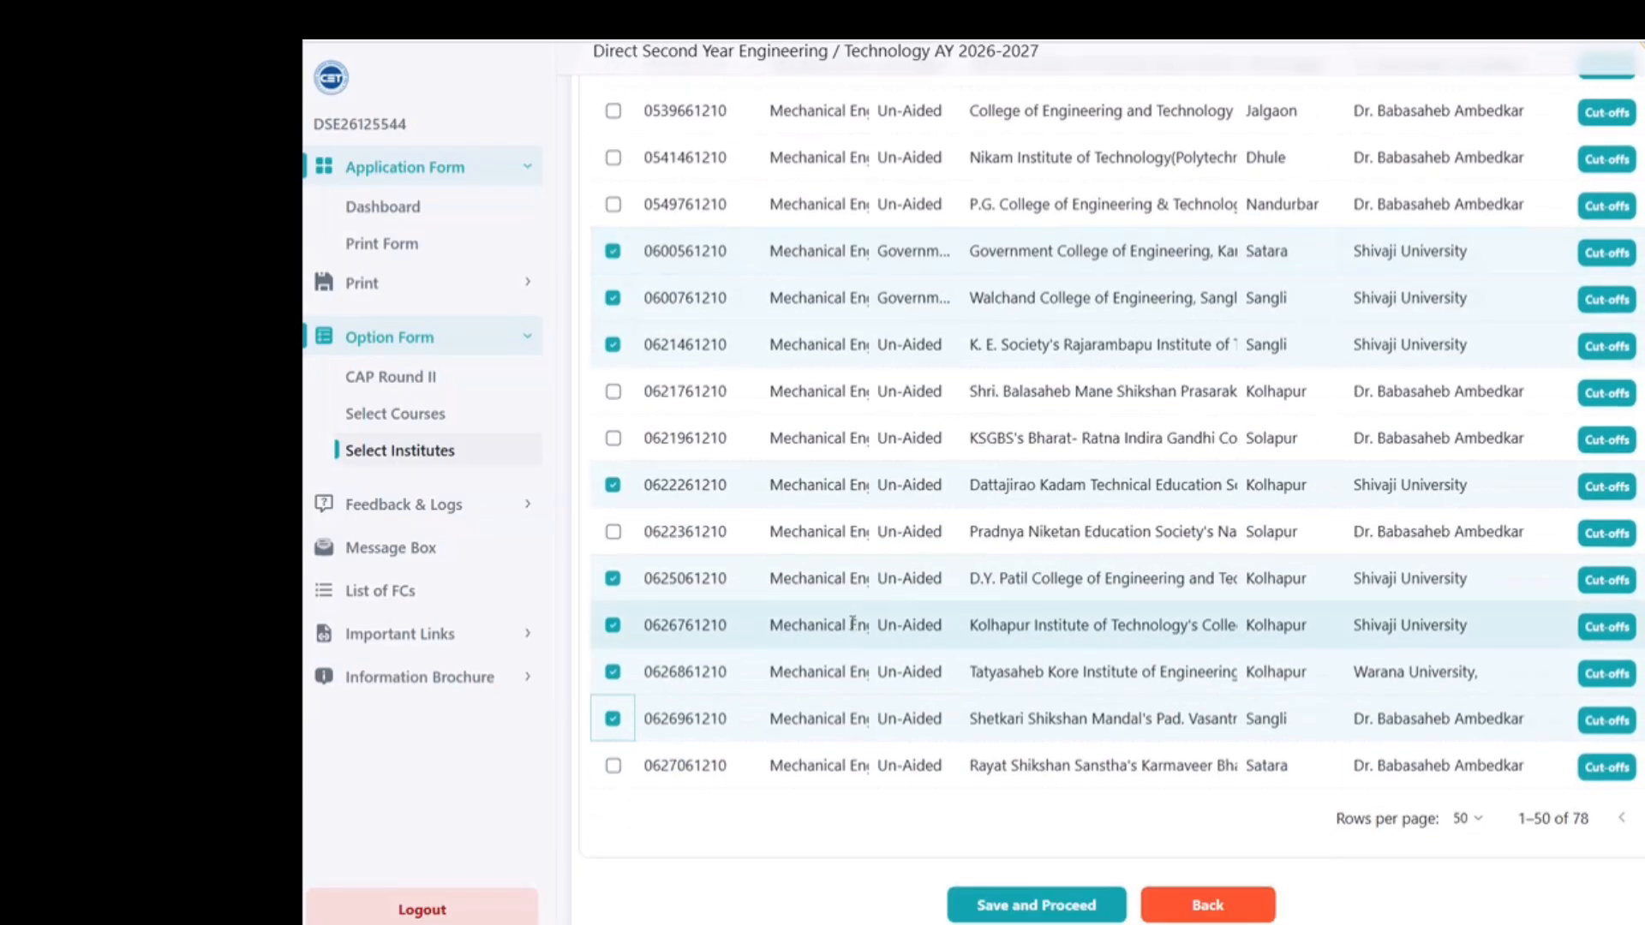
scroll(854, 624, up, 9)
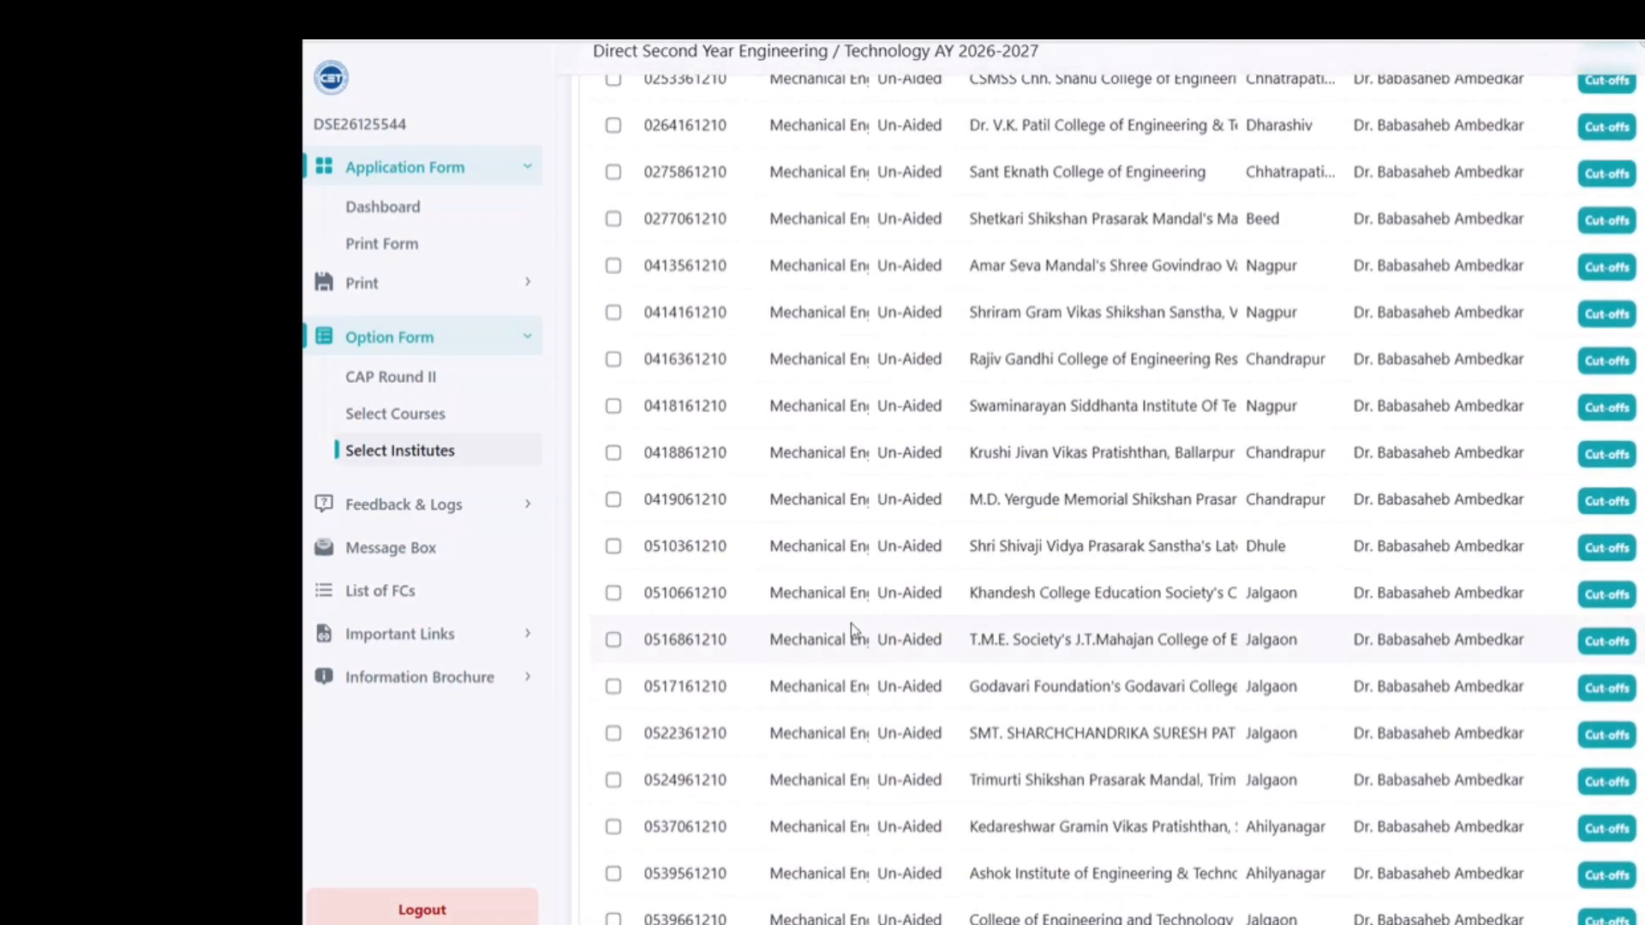
scroll(851, 624, up, 6)
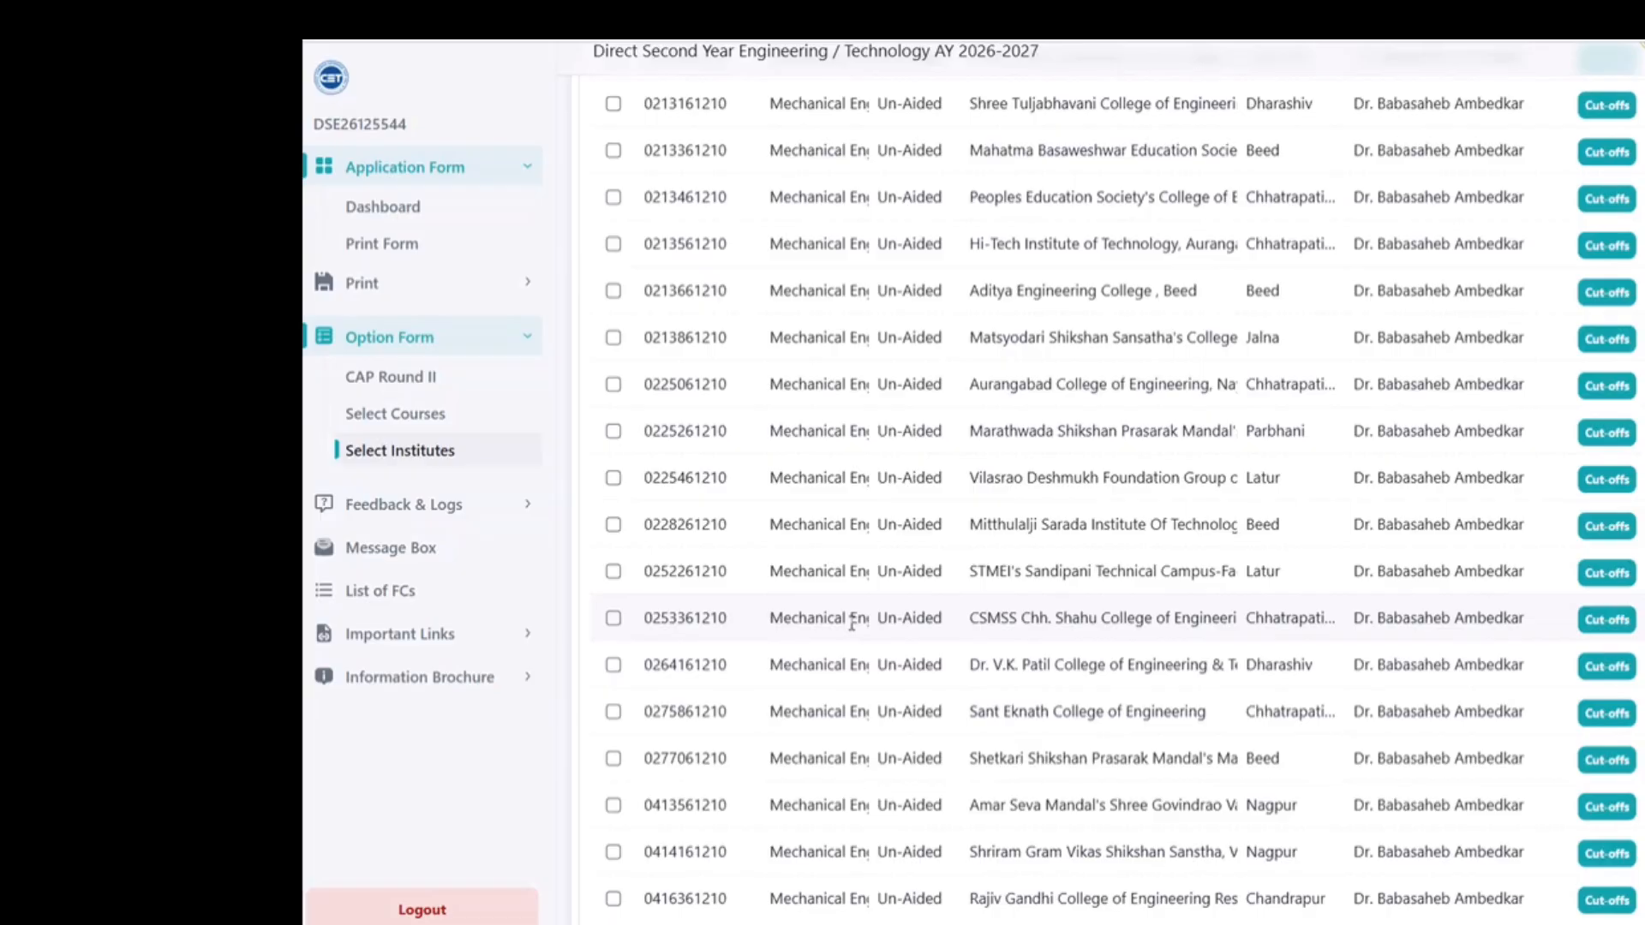
scroll(853, 624, up, 2)
scroll(916, 570, down, 4)
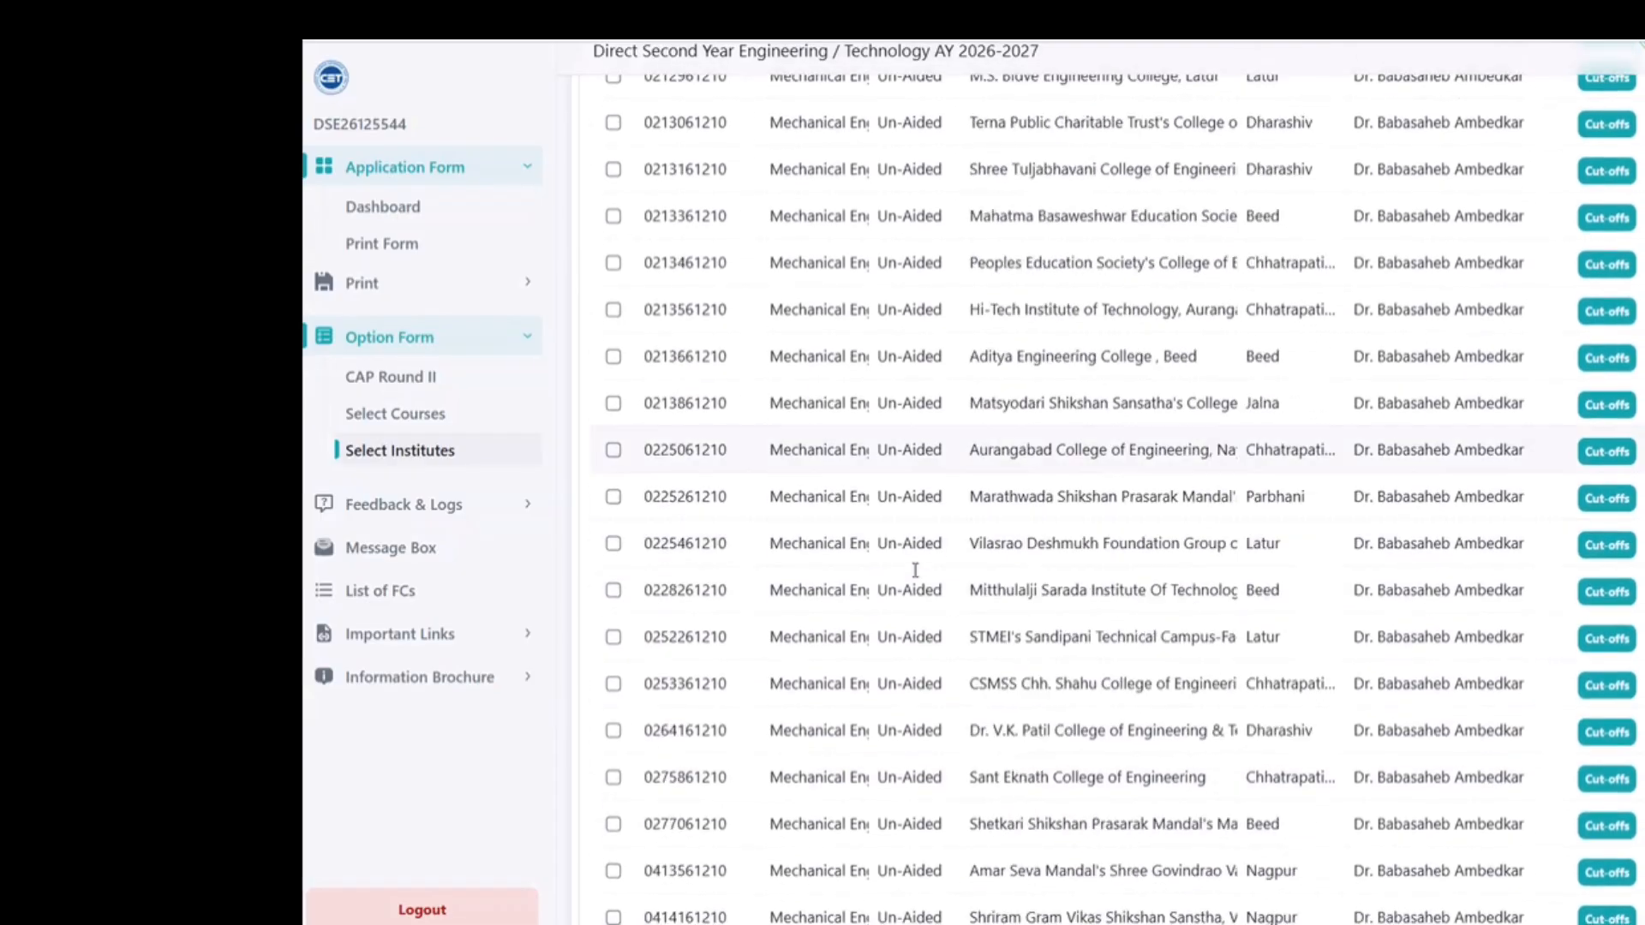
scroll(915, 569, down, 9)
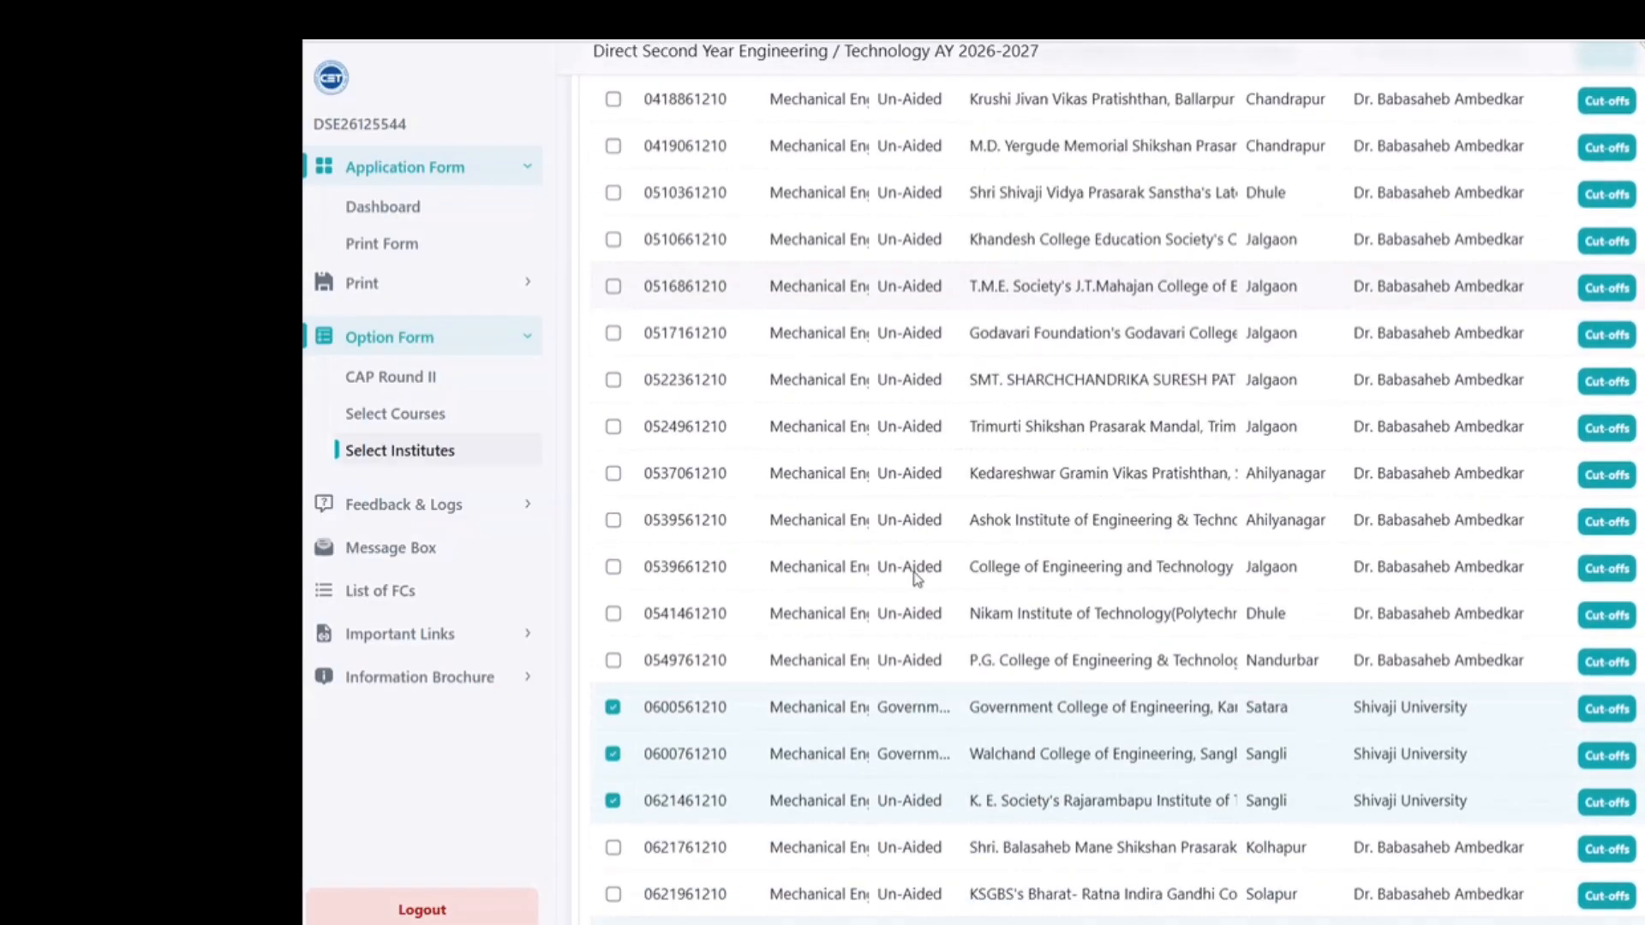
scroll(915, 571, down, 4)
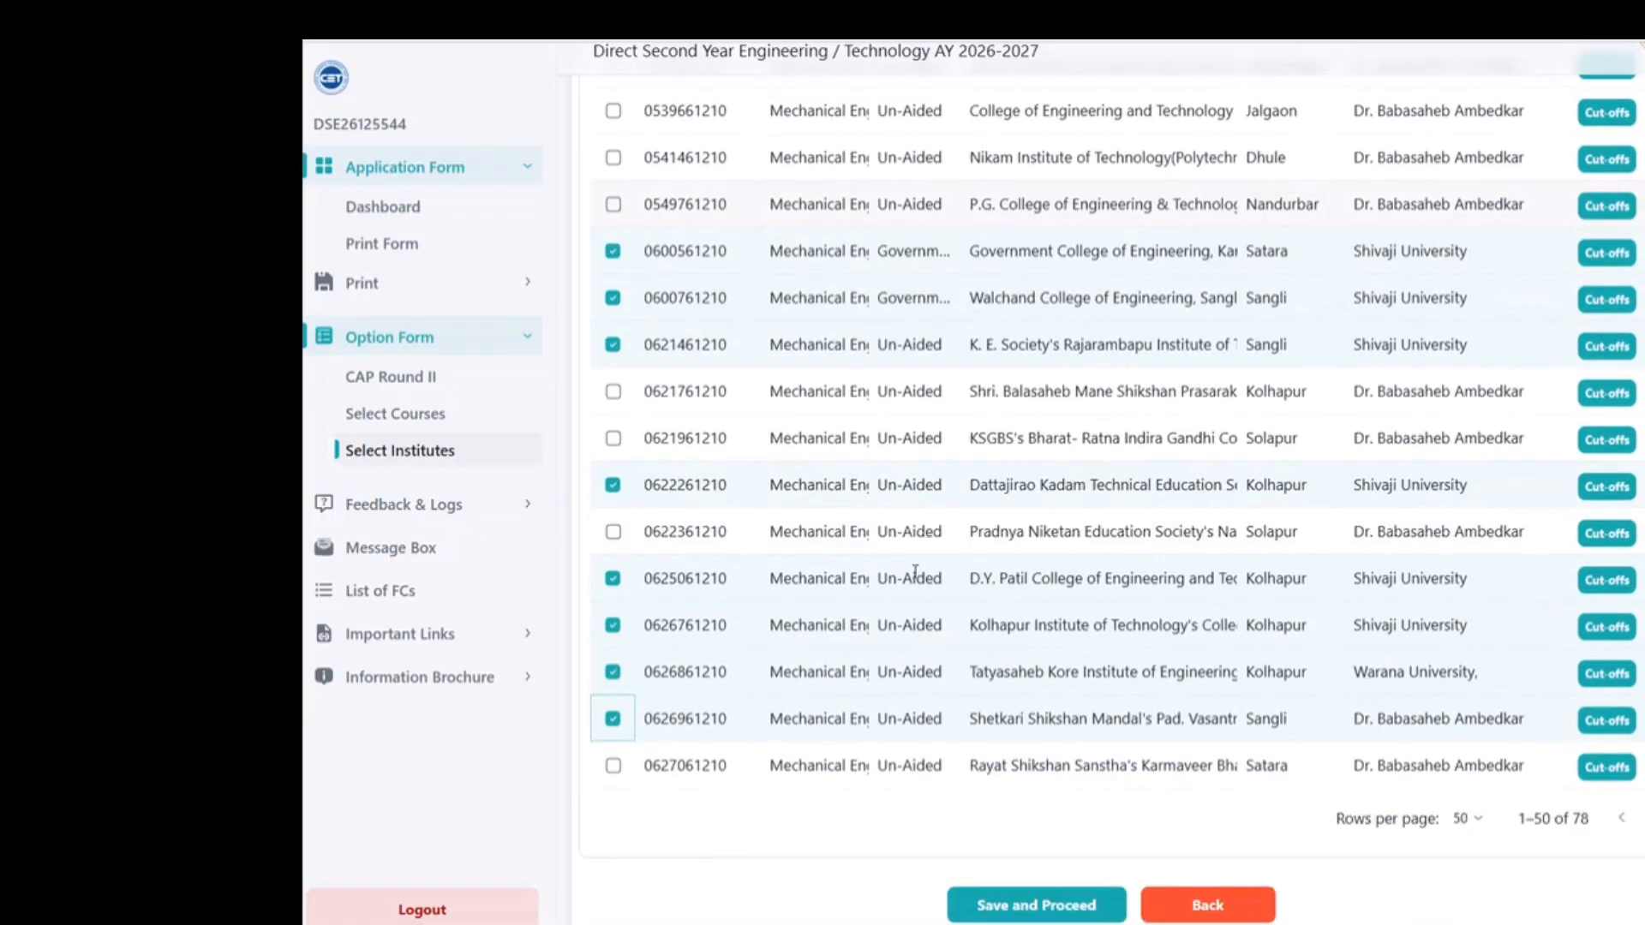
click(913, 575)
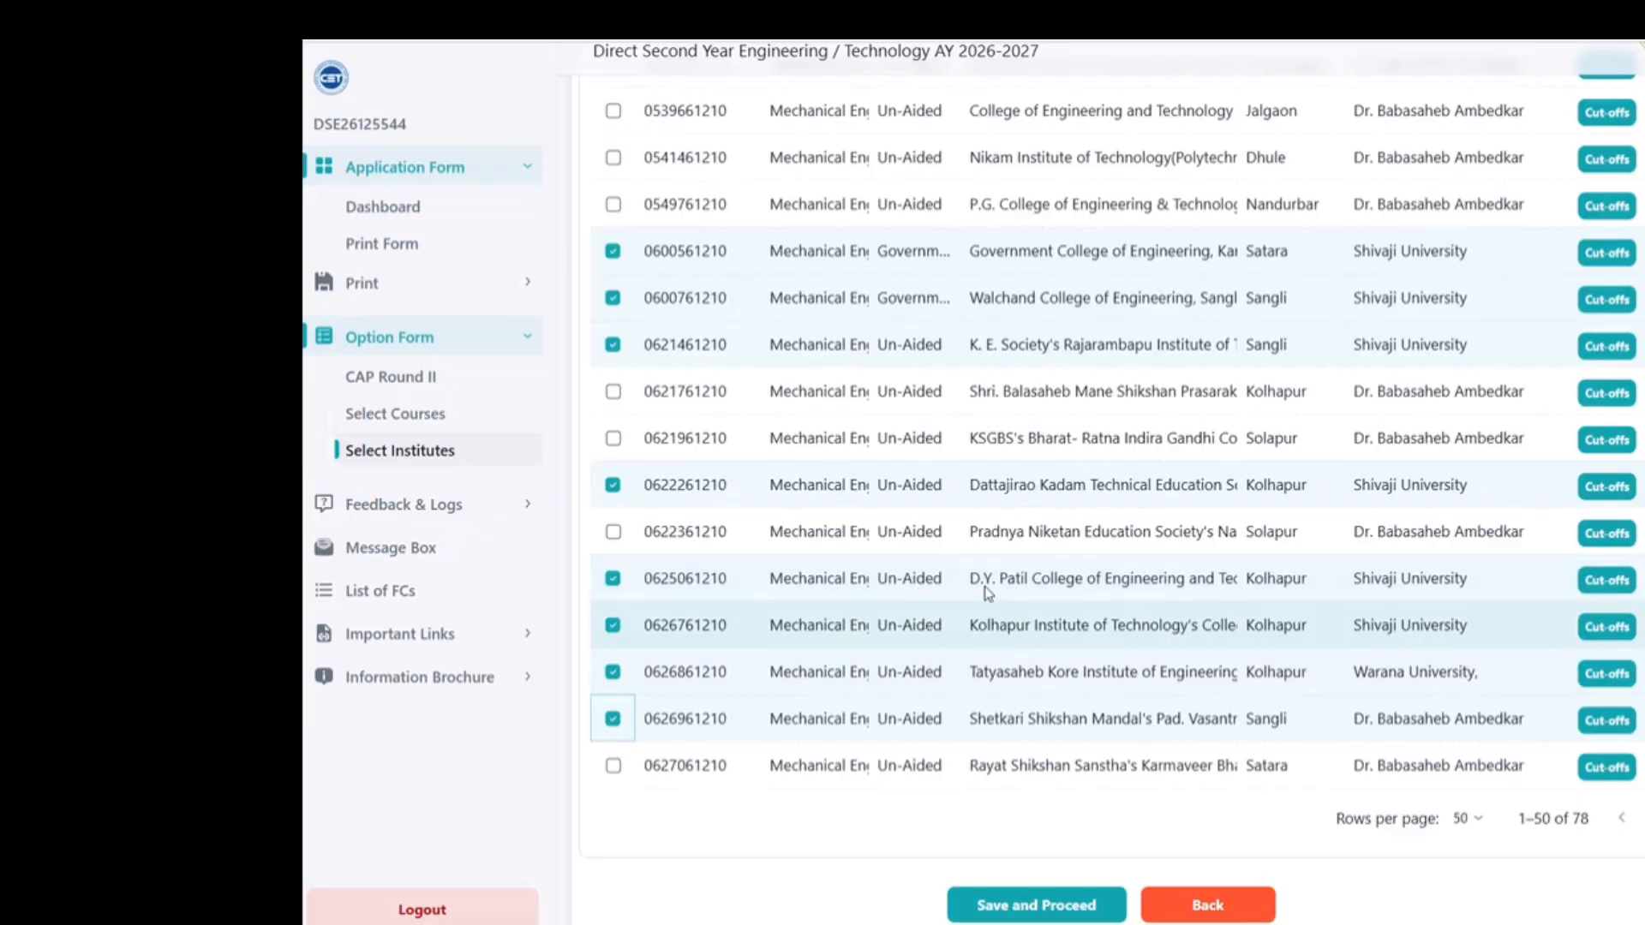
scroll(934, 562, up, 10)
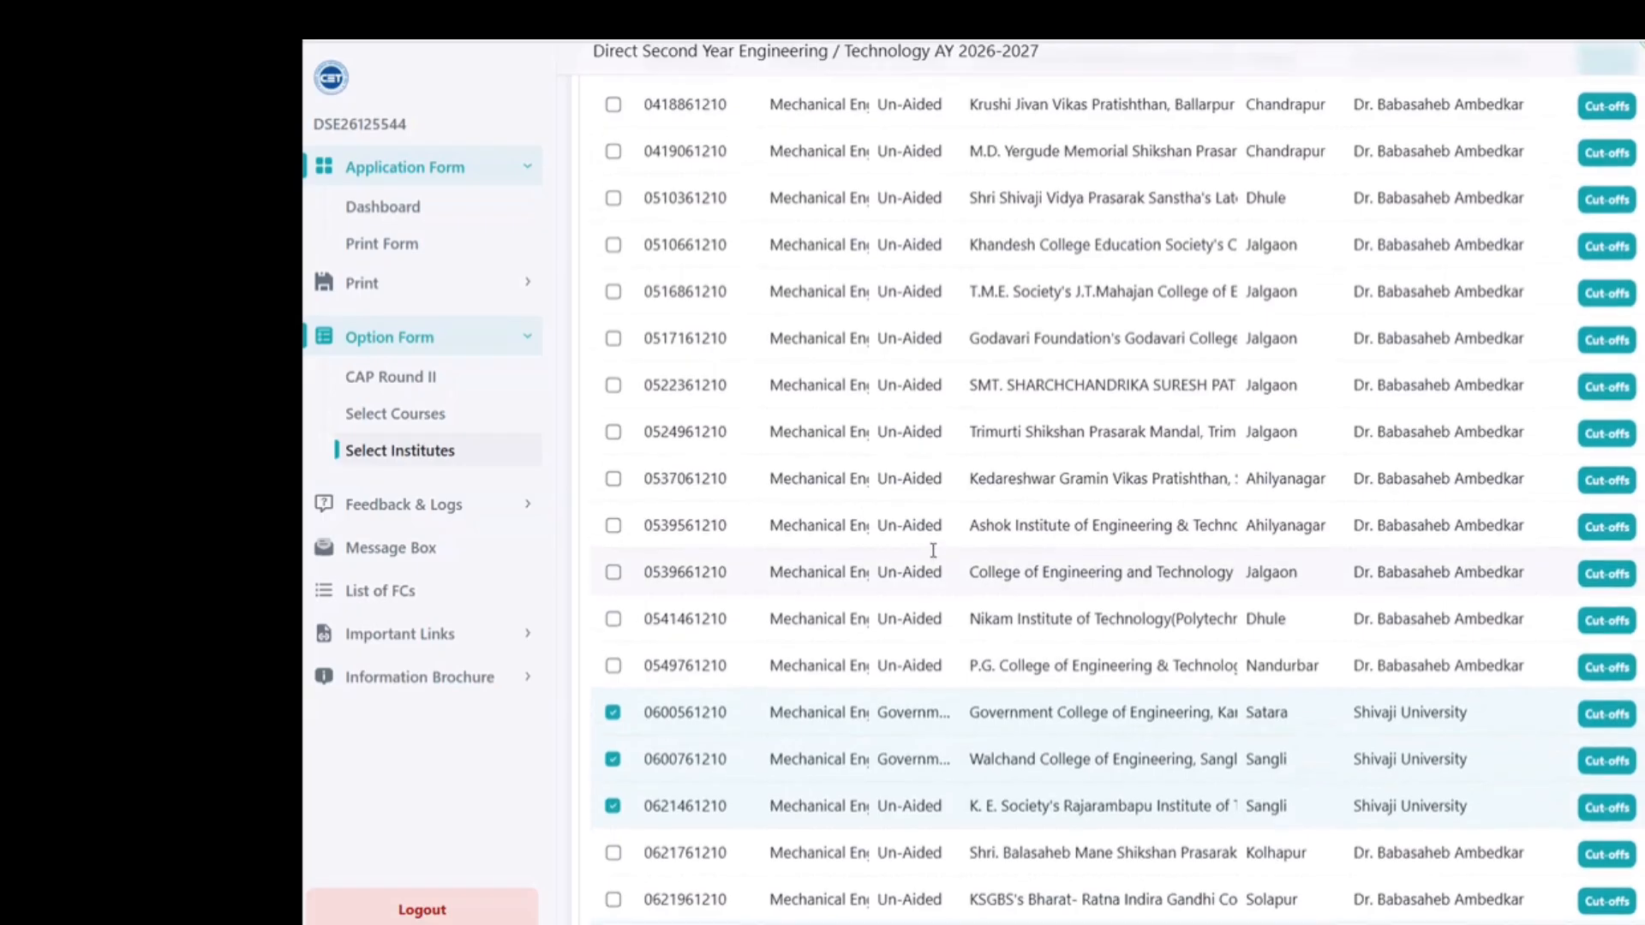
scroll(934, 551, up, 5)
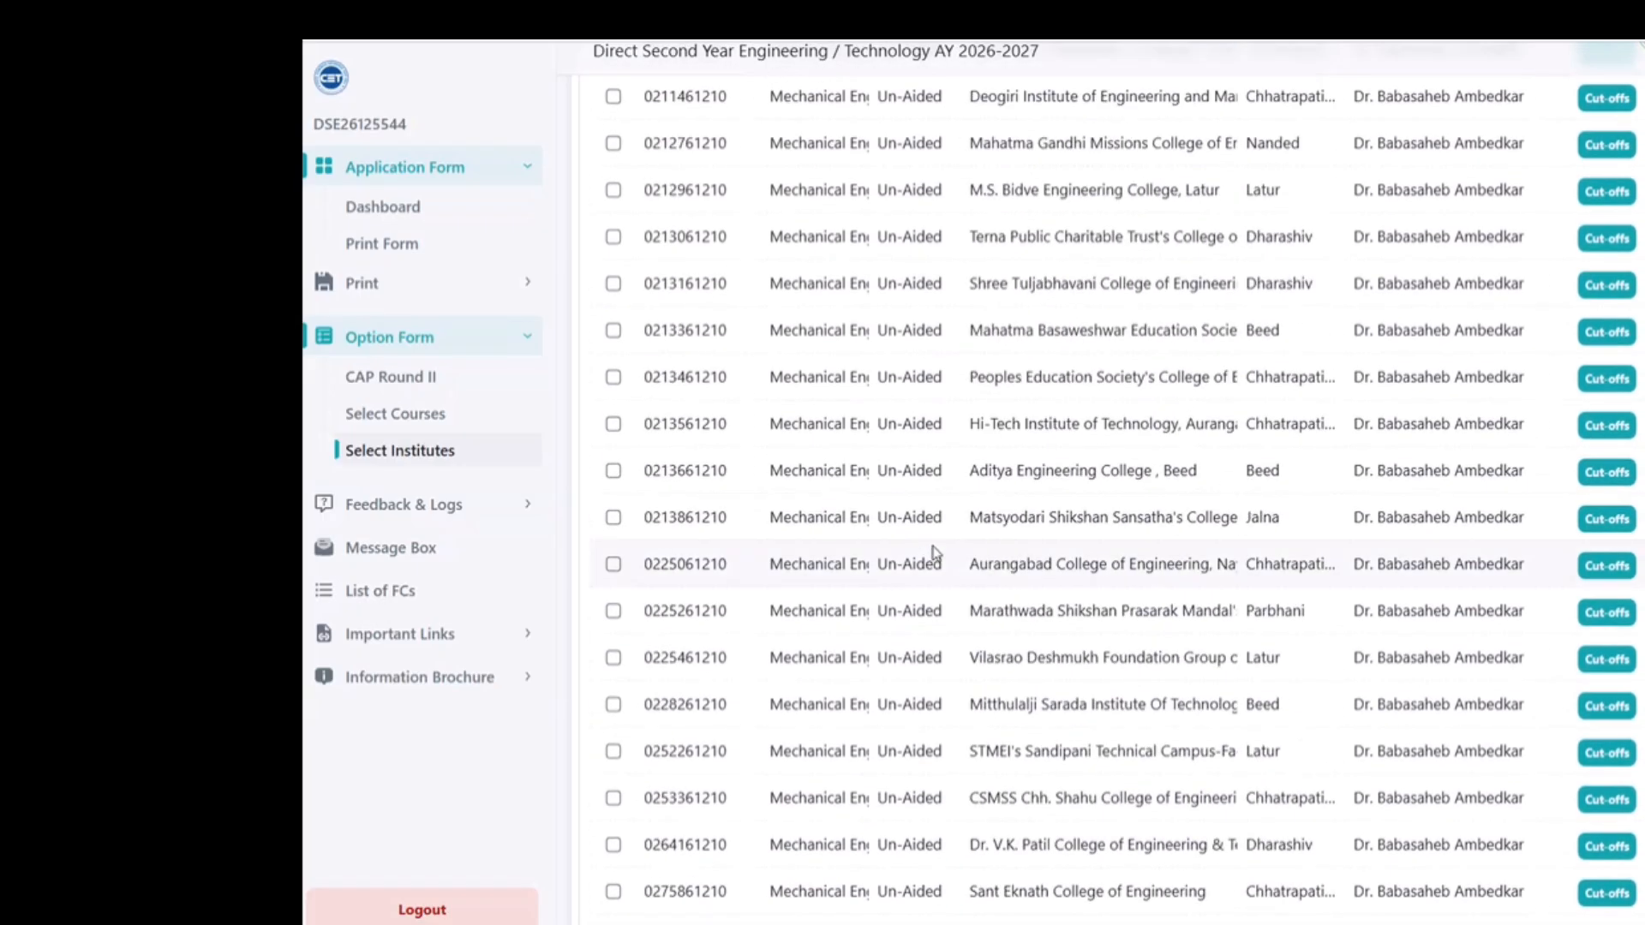
scroll(936, 552, up, 5)
scroll(936, 553, up, 3)
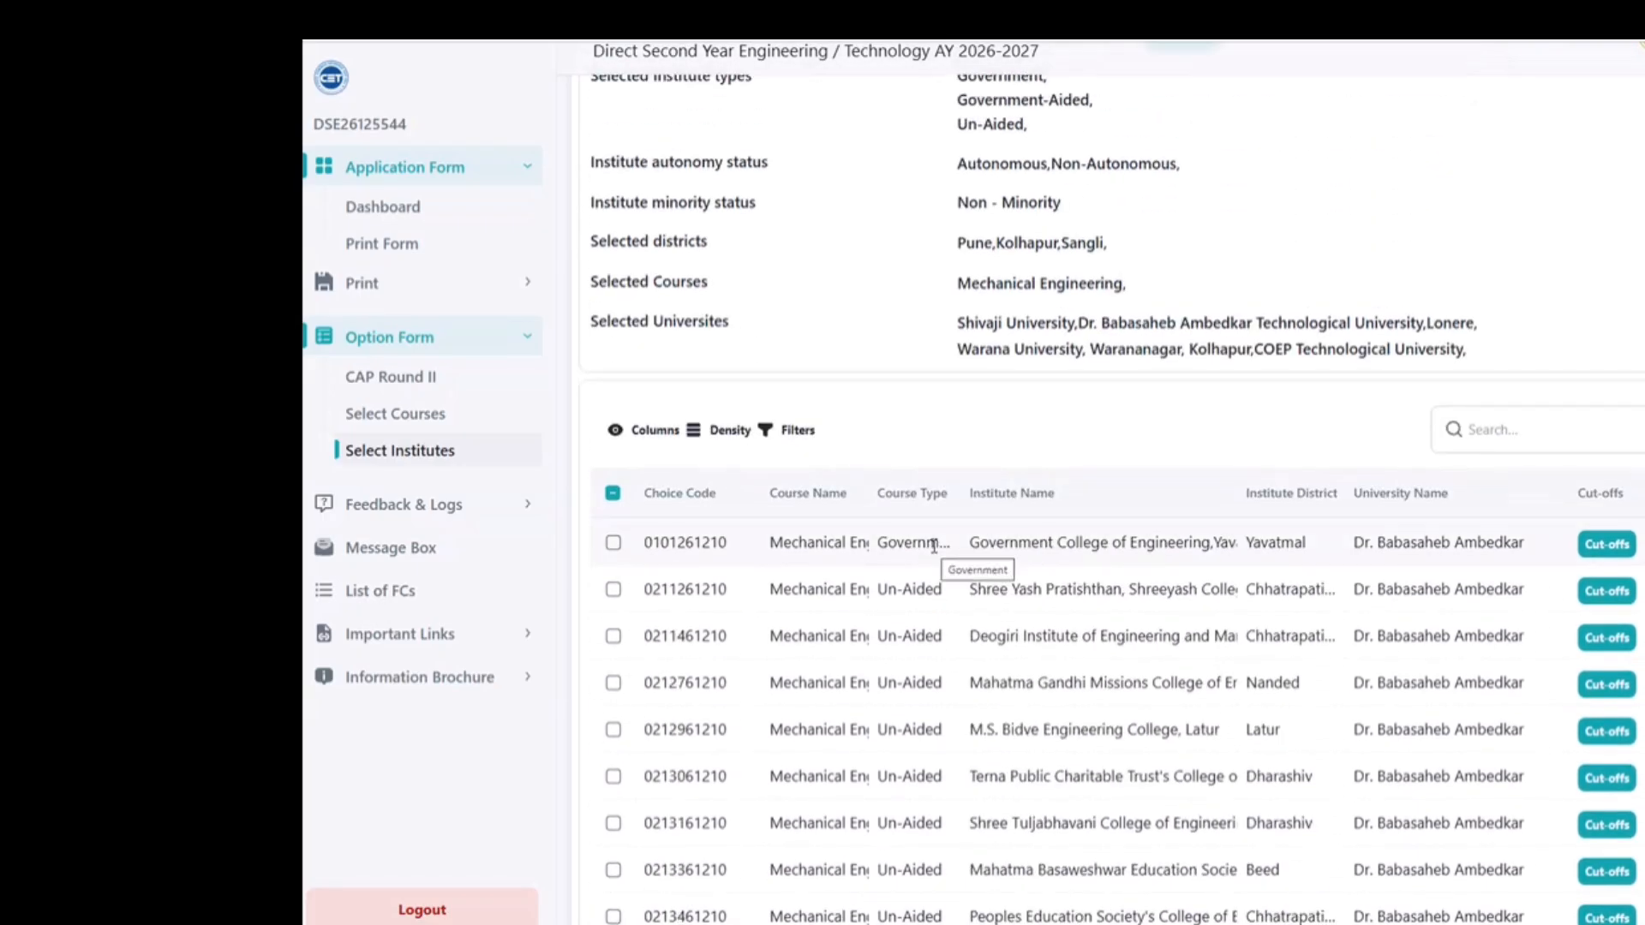
Save the shortlisted institutes and proceed to the preference order
scroll(934, 548, down, 20)
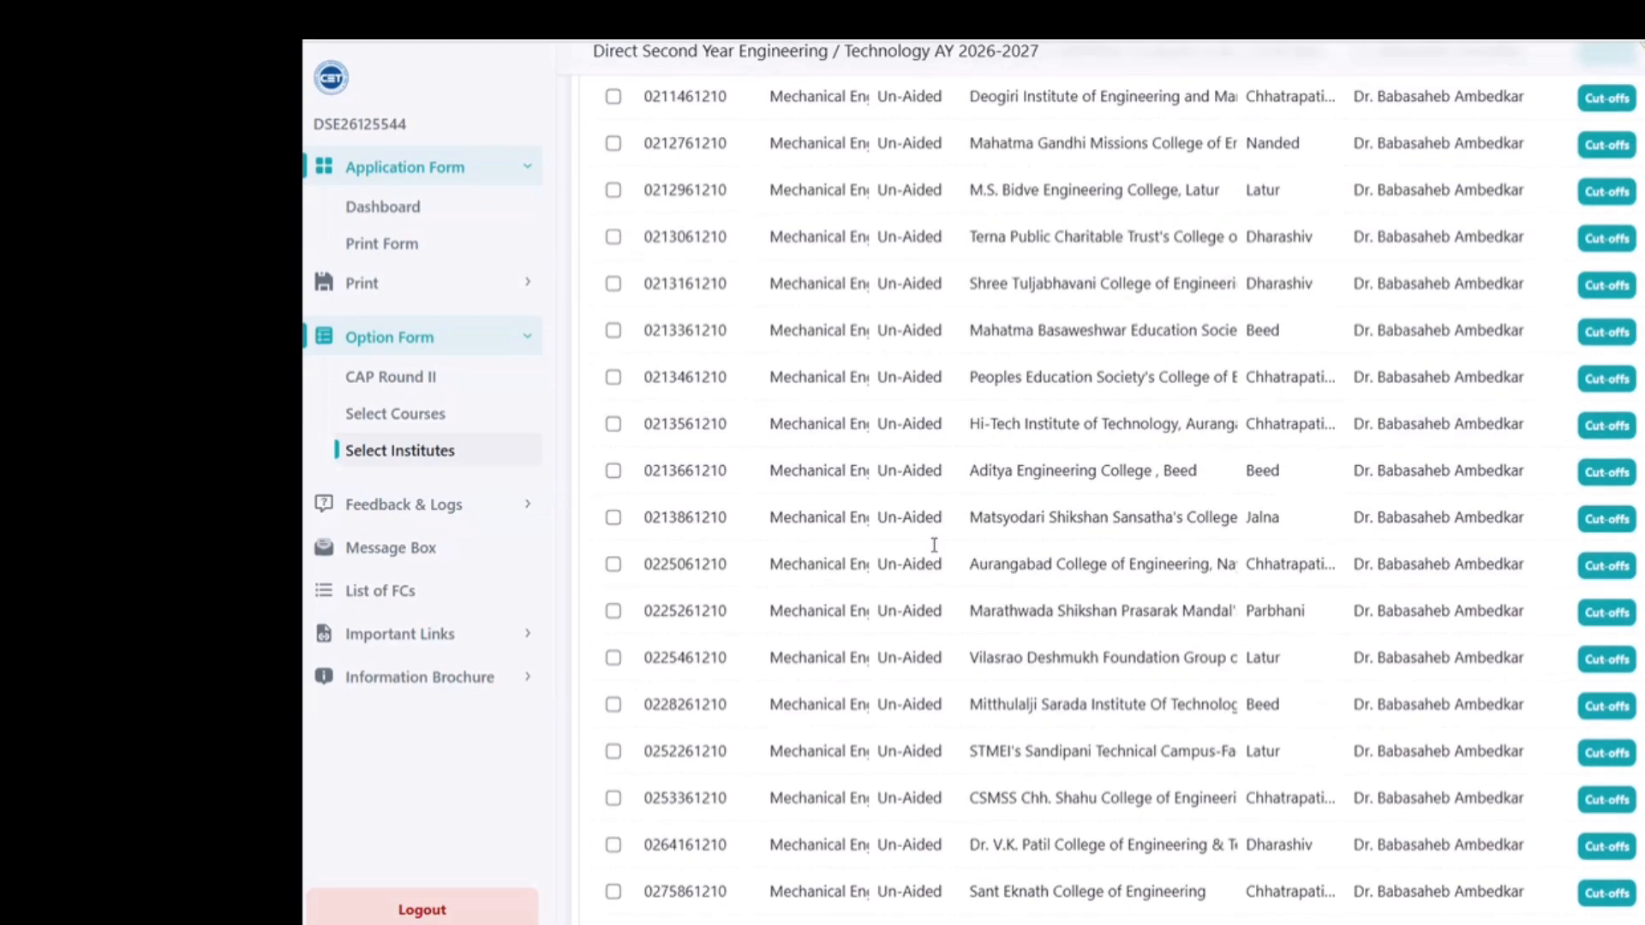
scroll(934, 553, down, 5)
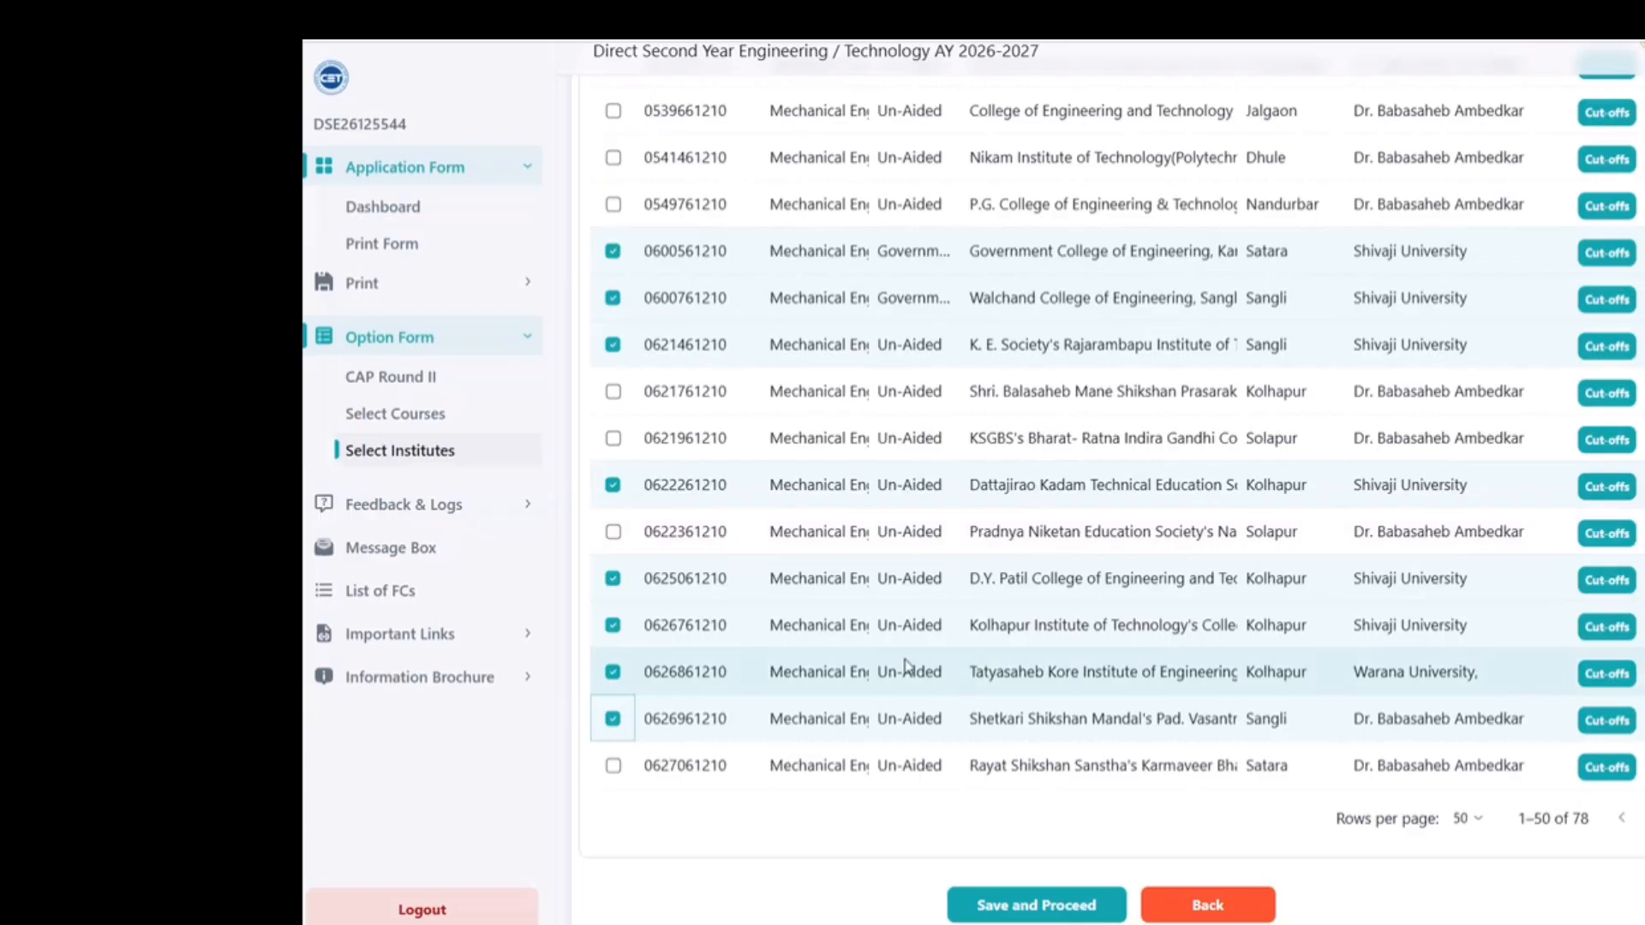
click(1025, 910)
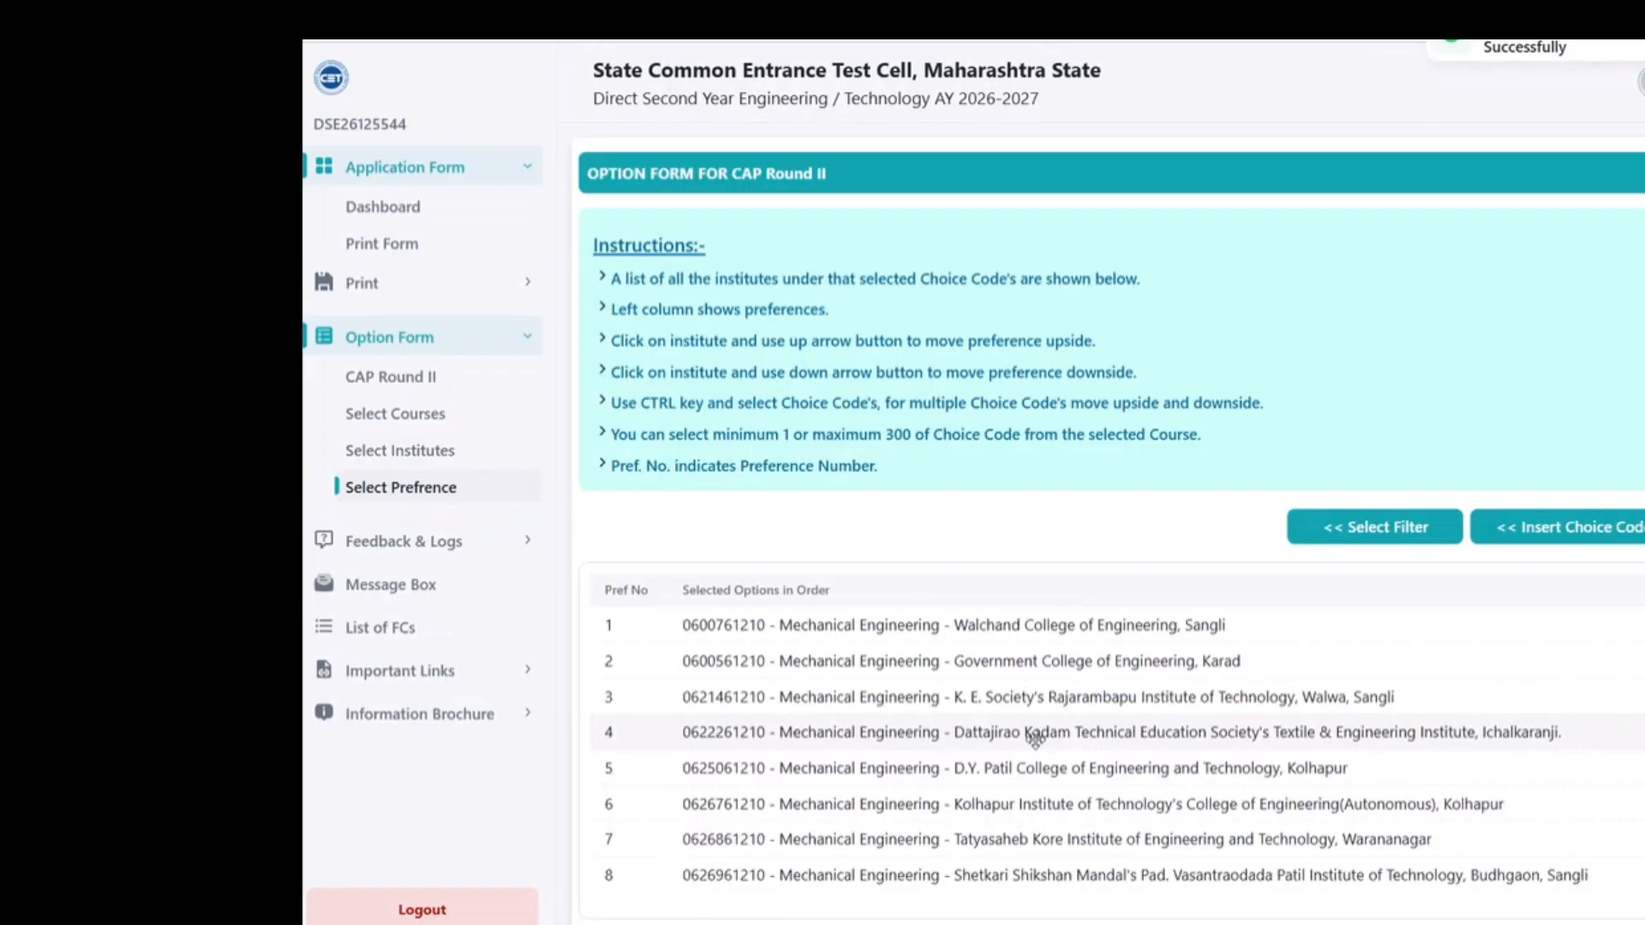
Move Tatyasaheb Kore Institute of Engineering and Technology, Warananagar, up two places to preference number 5
scroll(977, 620, down, 1)
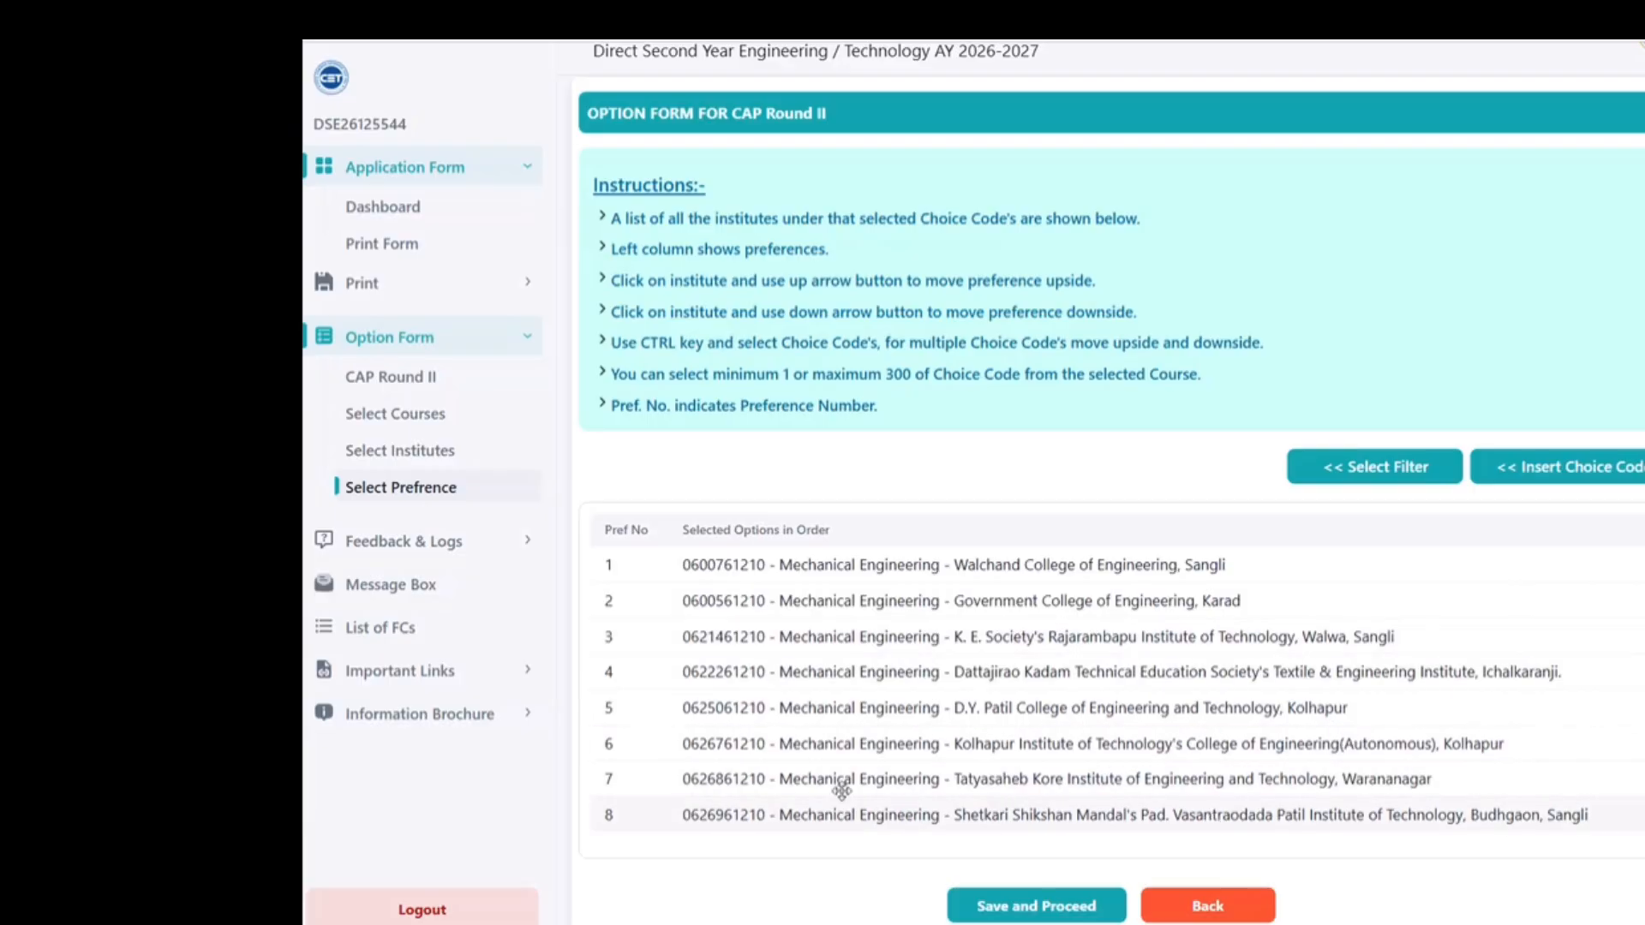
click(617, 778)
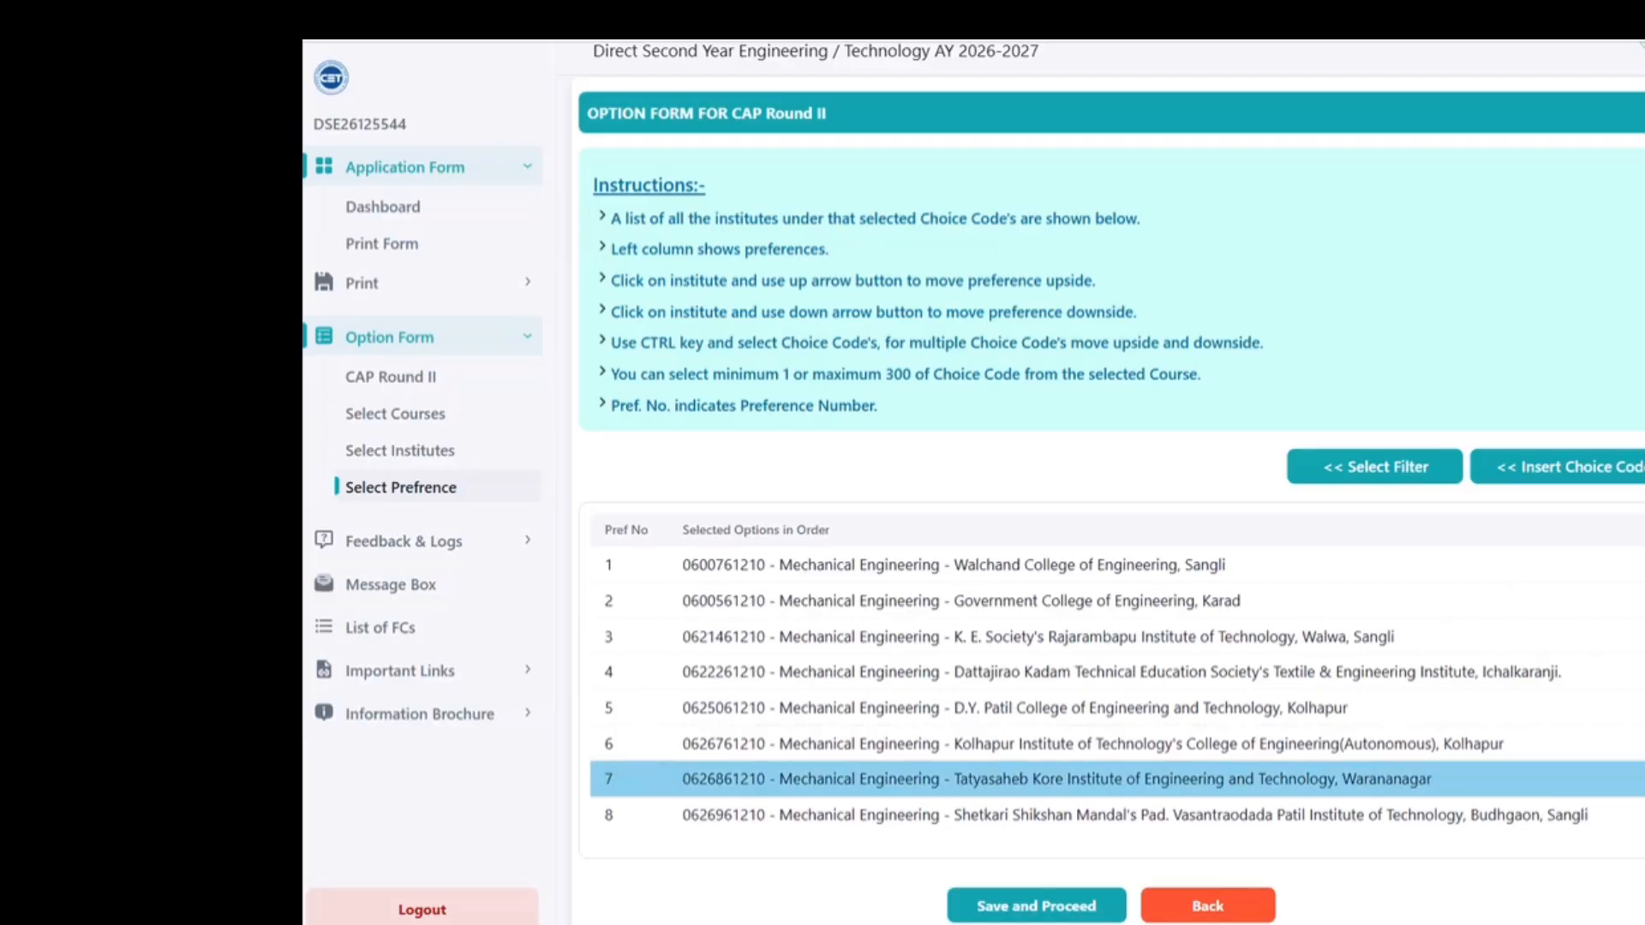
key(Up)
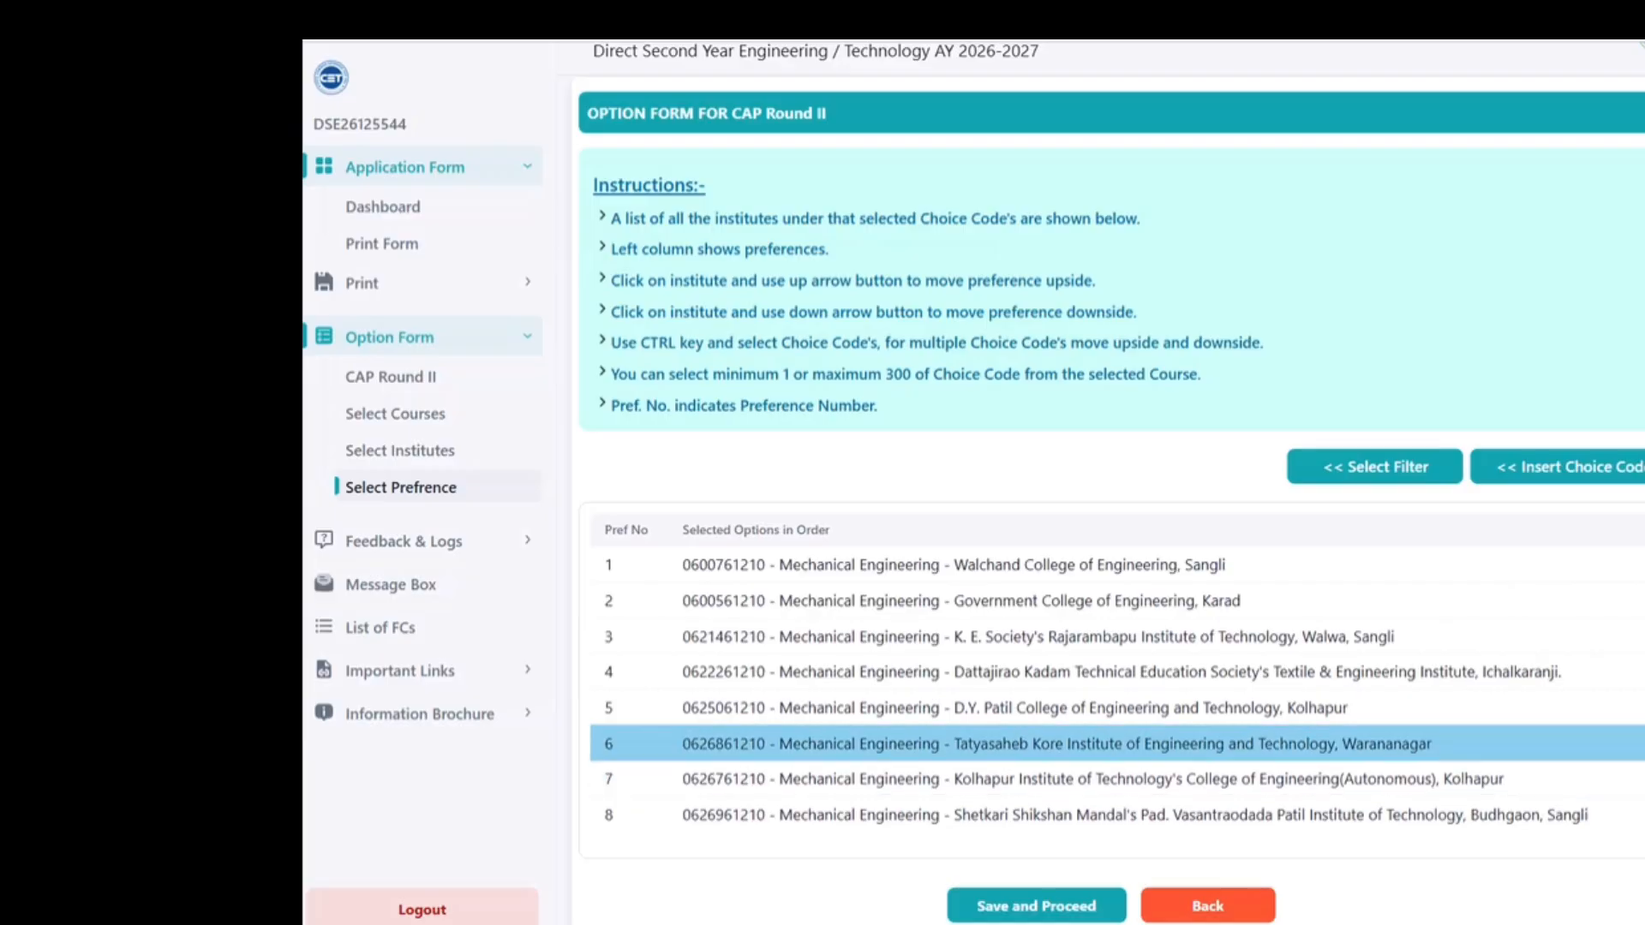
key(Up)
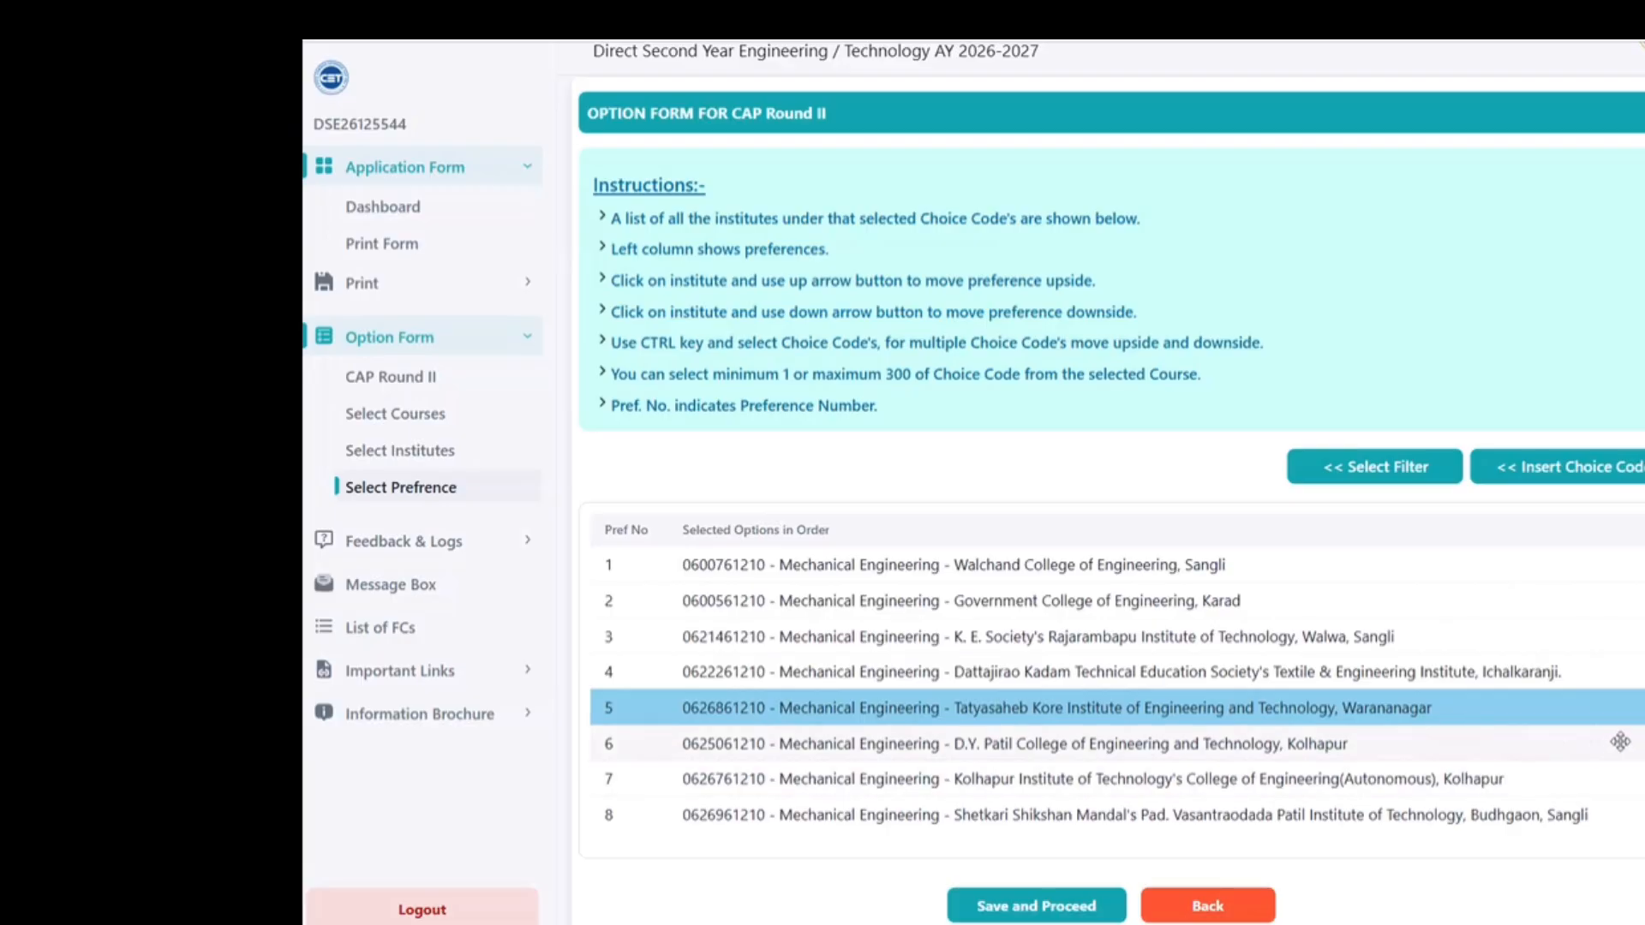
Move Dattajirao Kadam Technical Education Society's Textile & Engineering Institute, Ichalkaranji, down one place to preference number 5
click(614, 668)
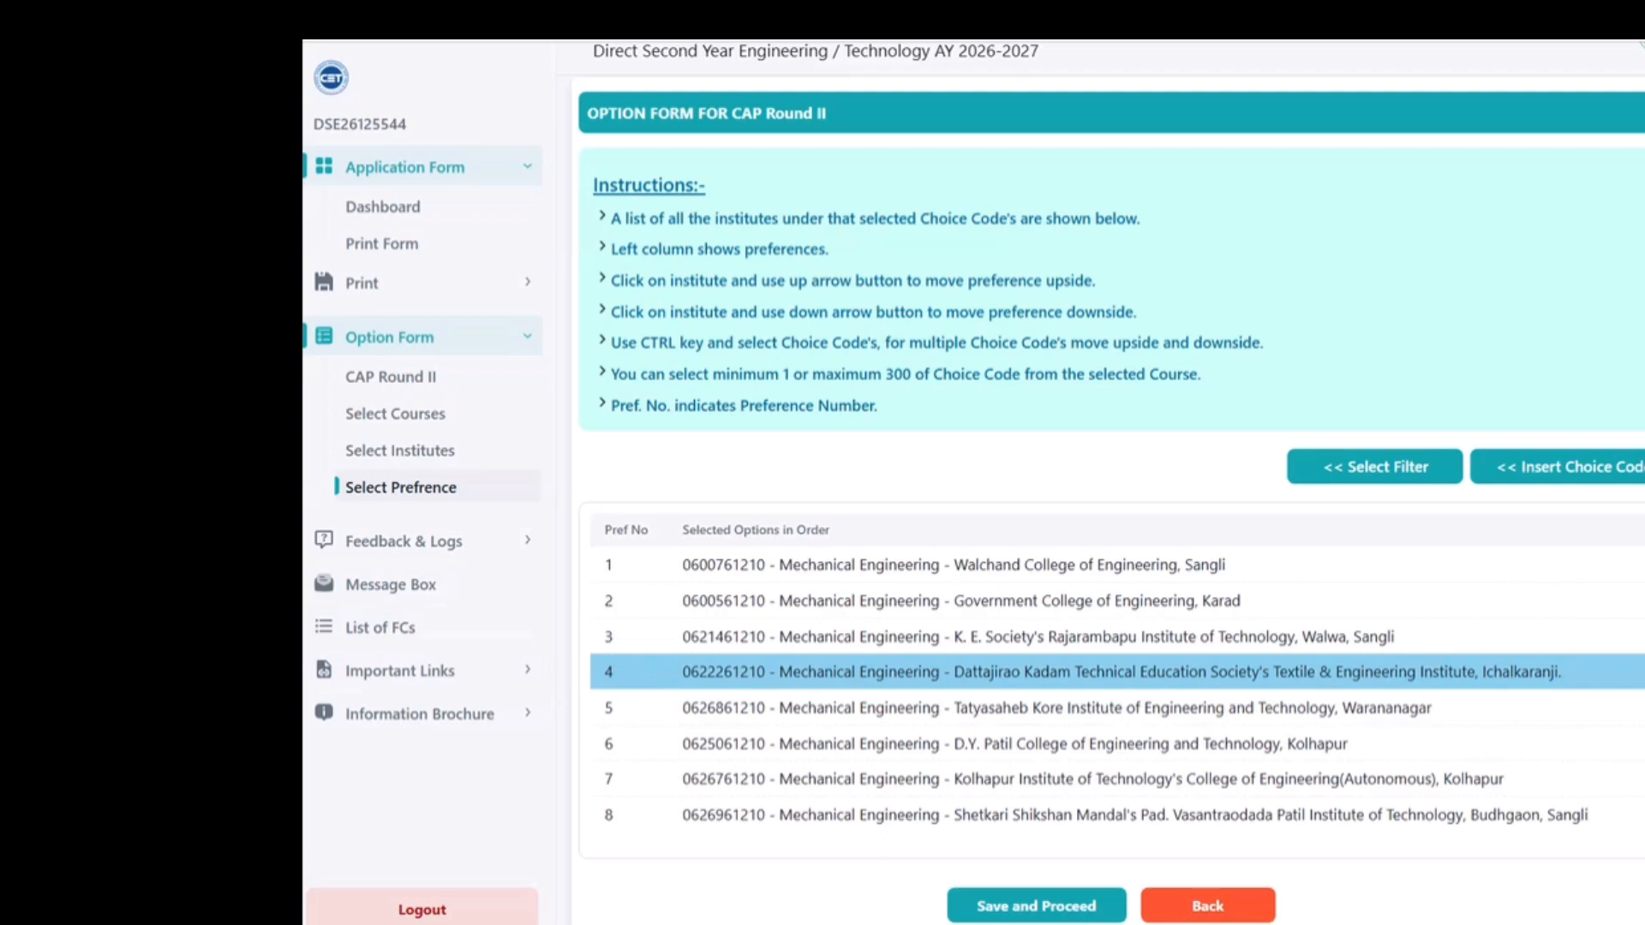
click(1644, 673)
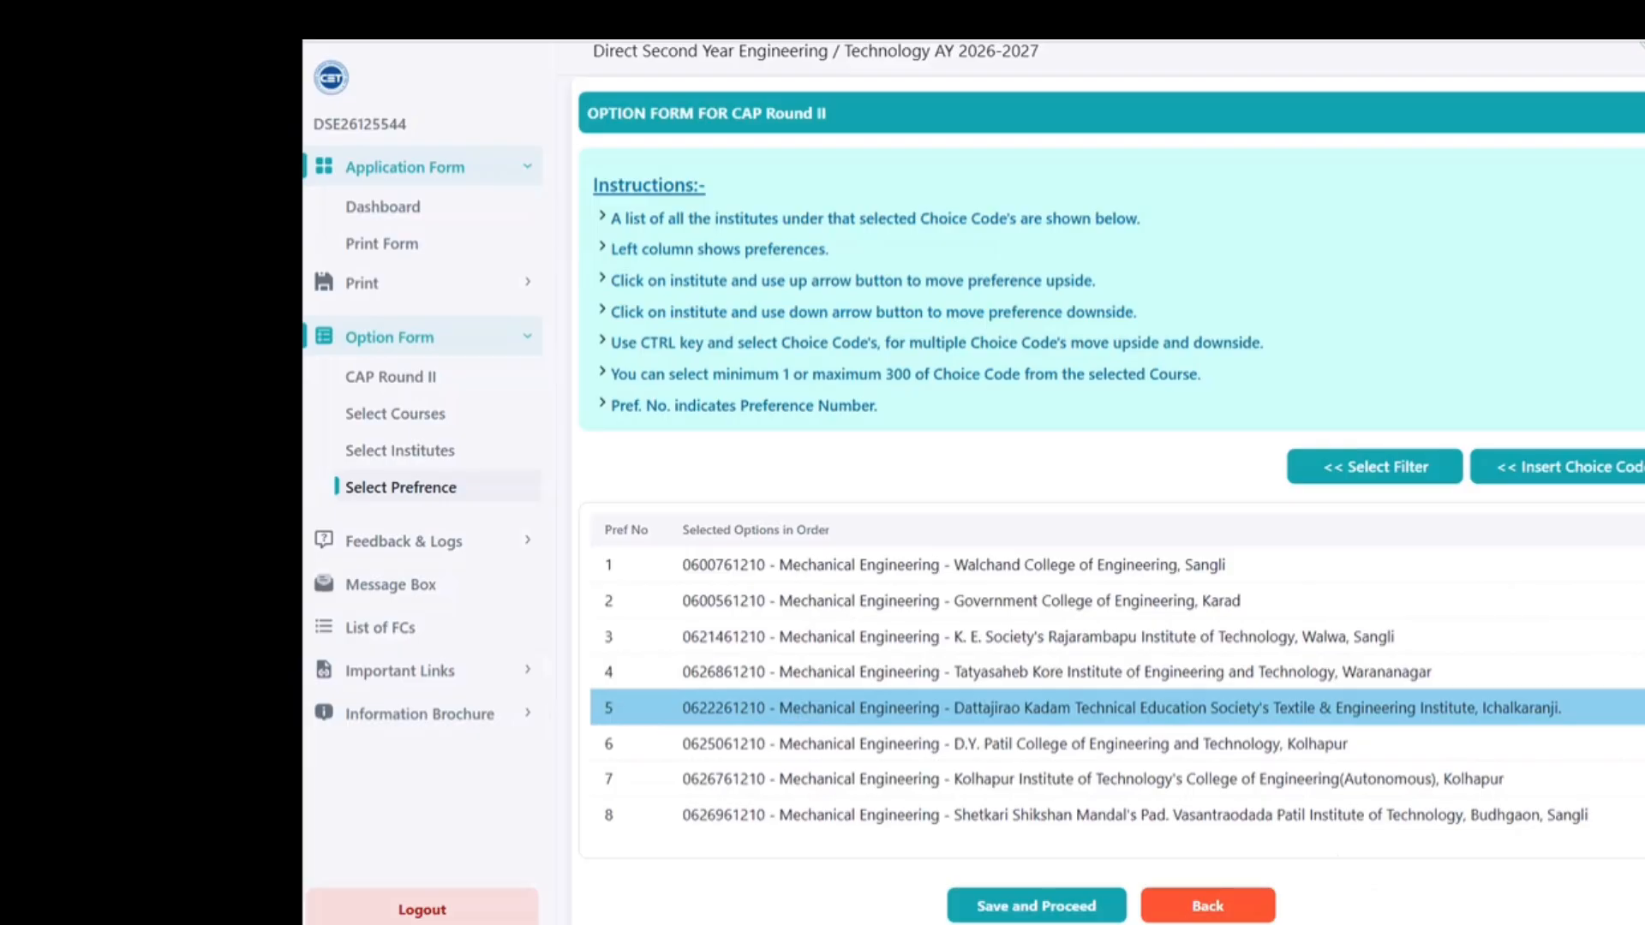
click(1505, 924)
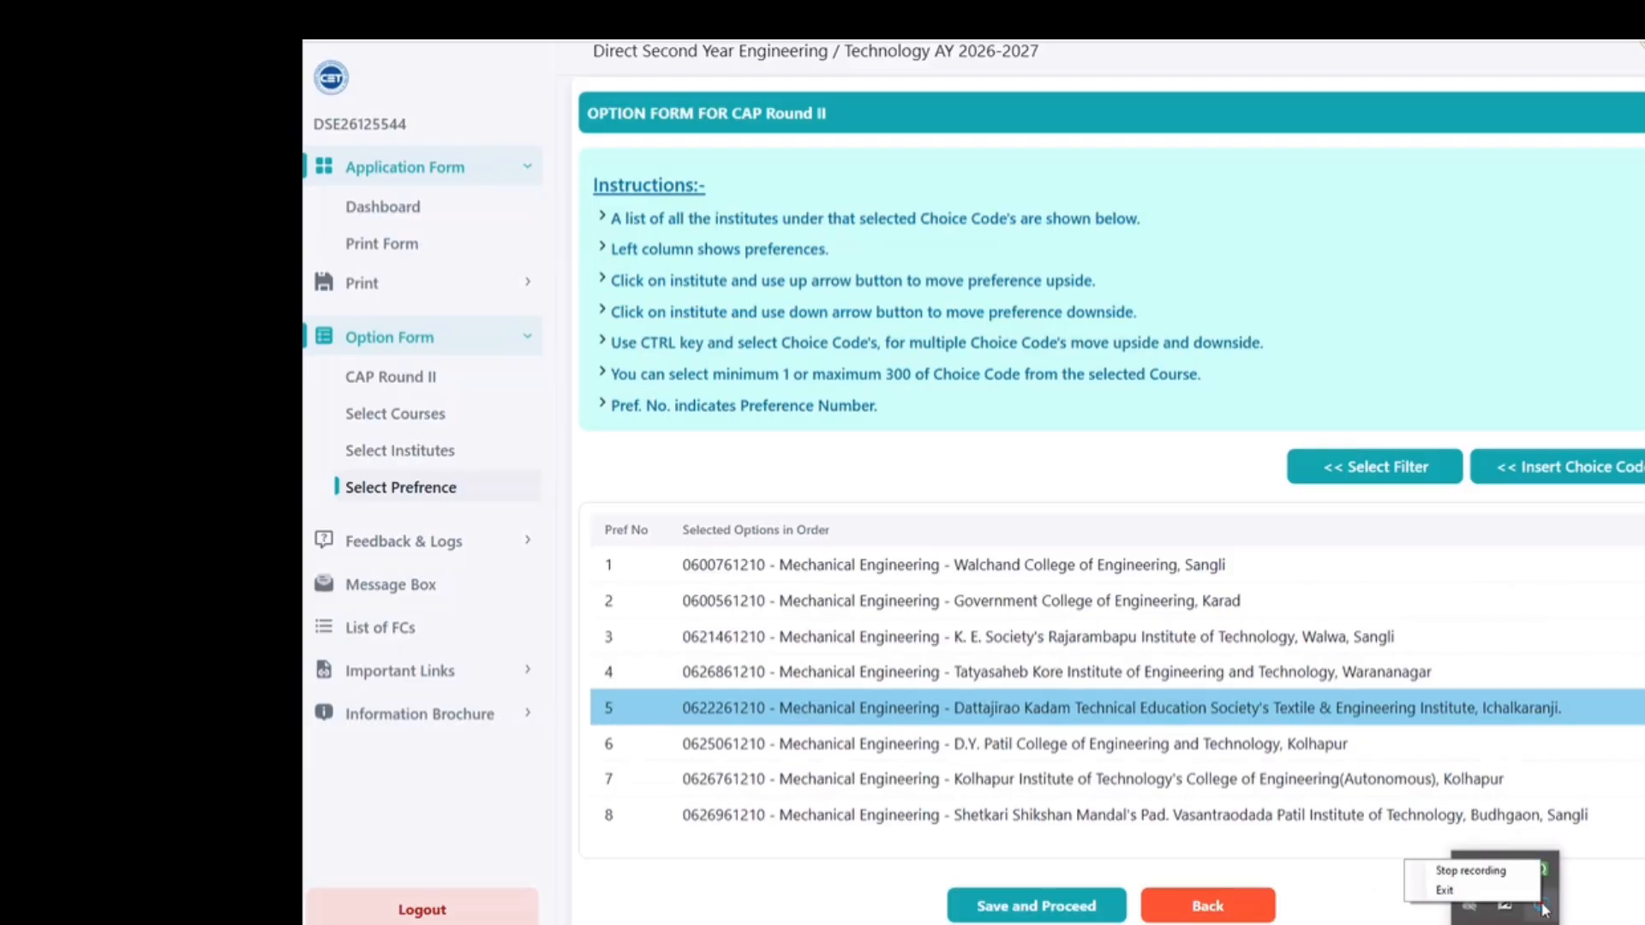